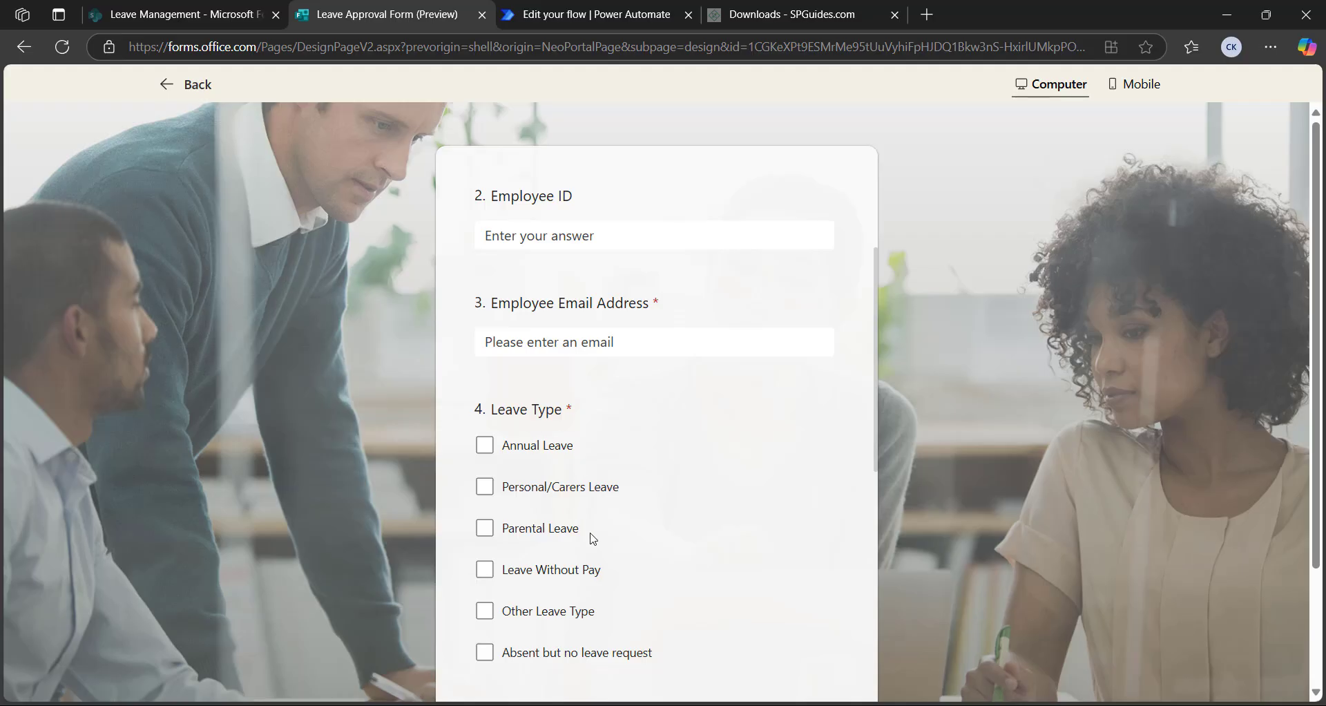
Show the Microsoft Form Leave Request list, widen Employee Name, and scroll across its columns
scroll(594, 538, down, 5)
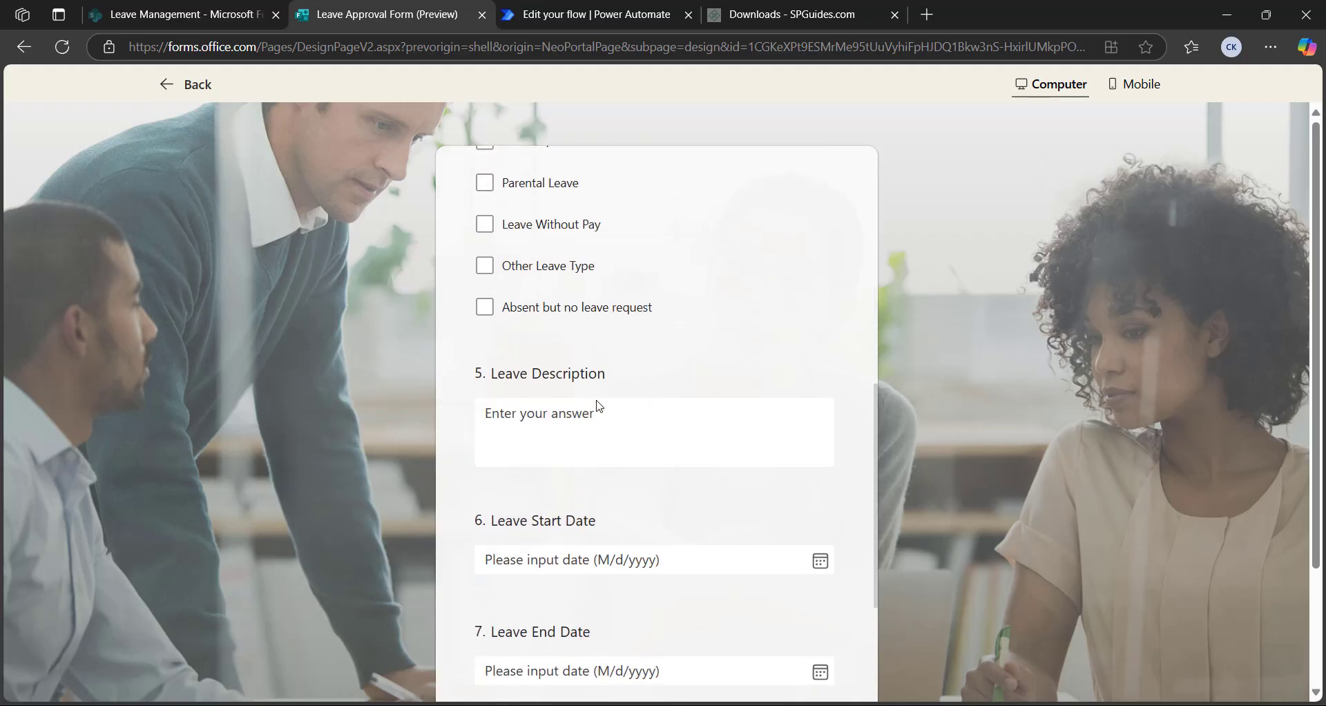
scroll(678, 565, down, 3)
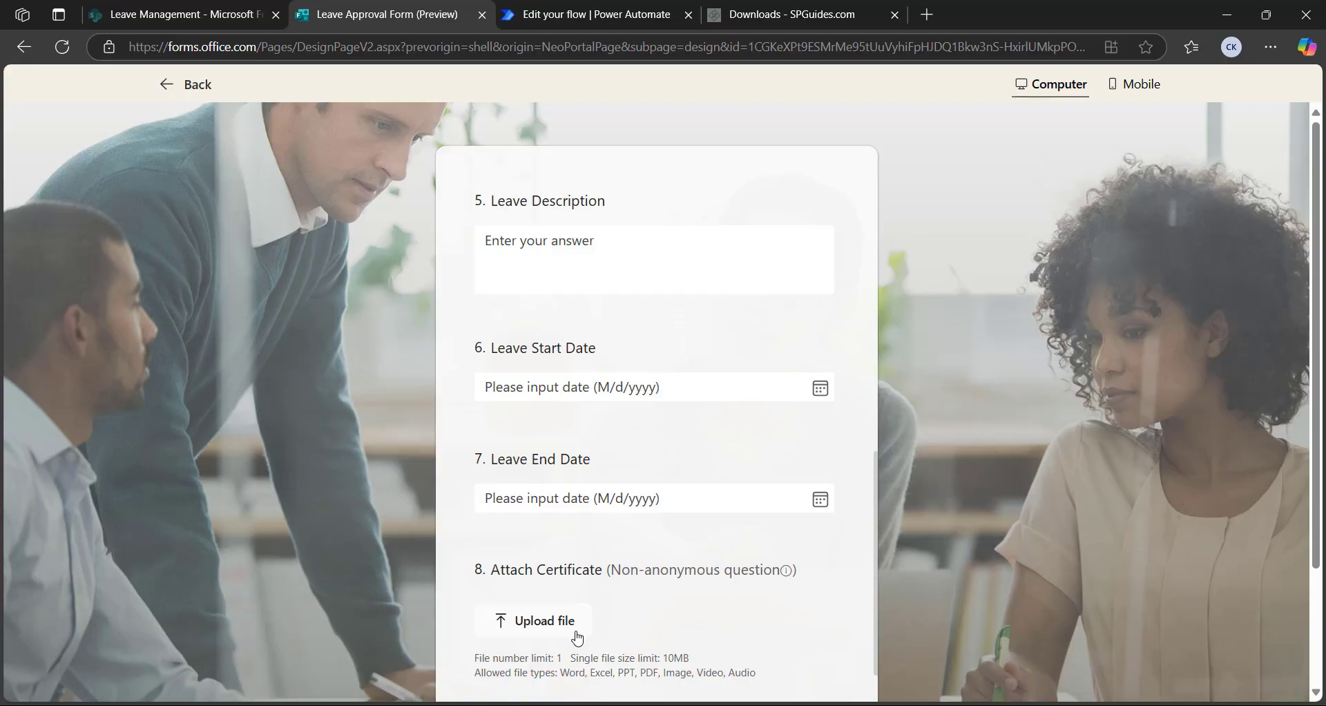
scroll(658, 428, up, 10)
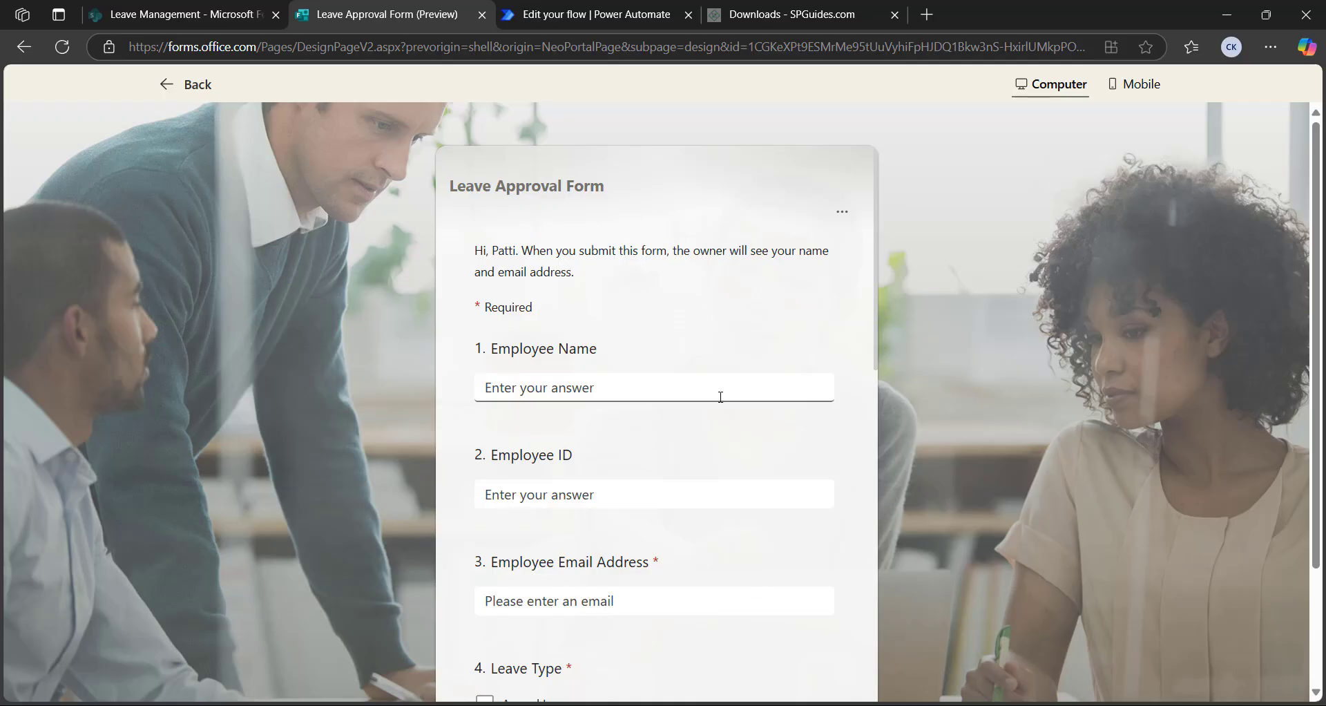
click(196, 17)
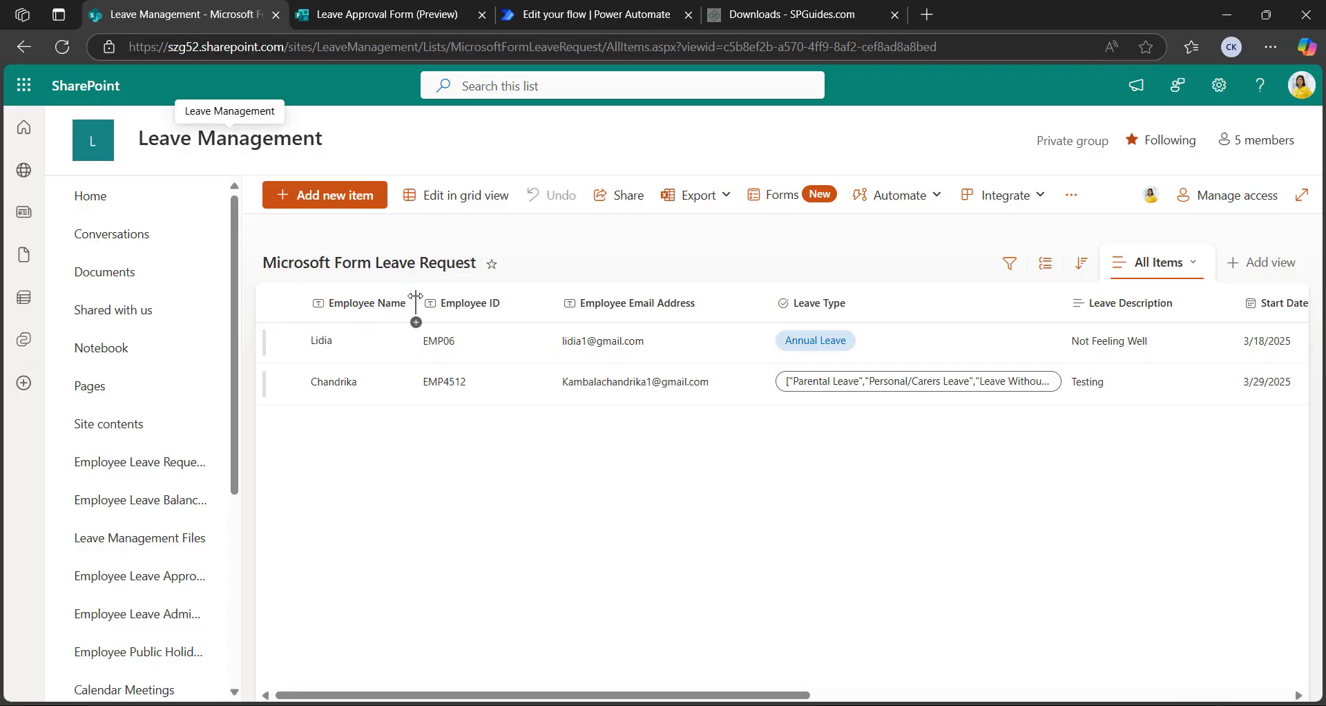
drag(415, 296, 444, 297)
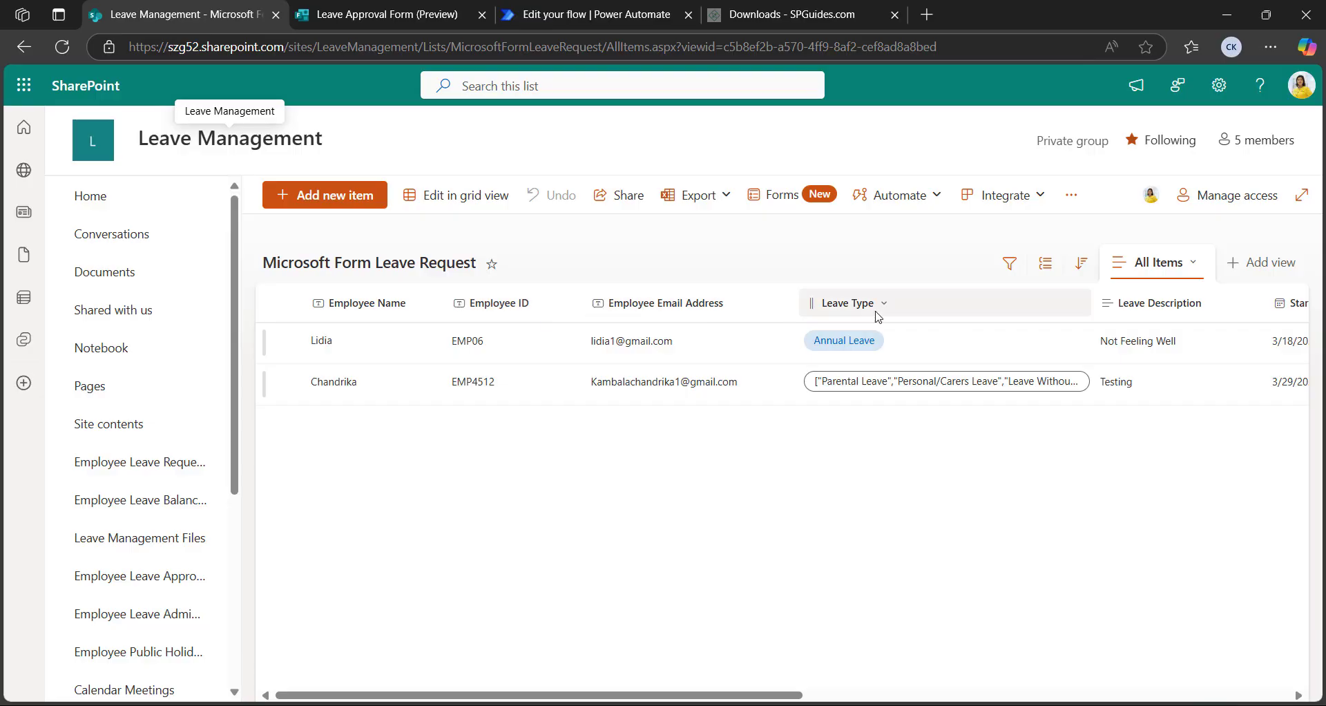
drag(773, 695, 867, 694)
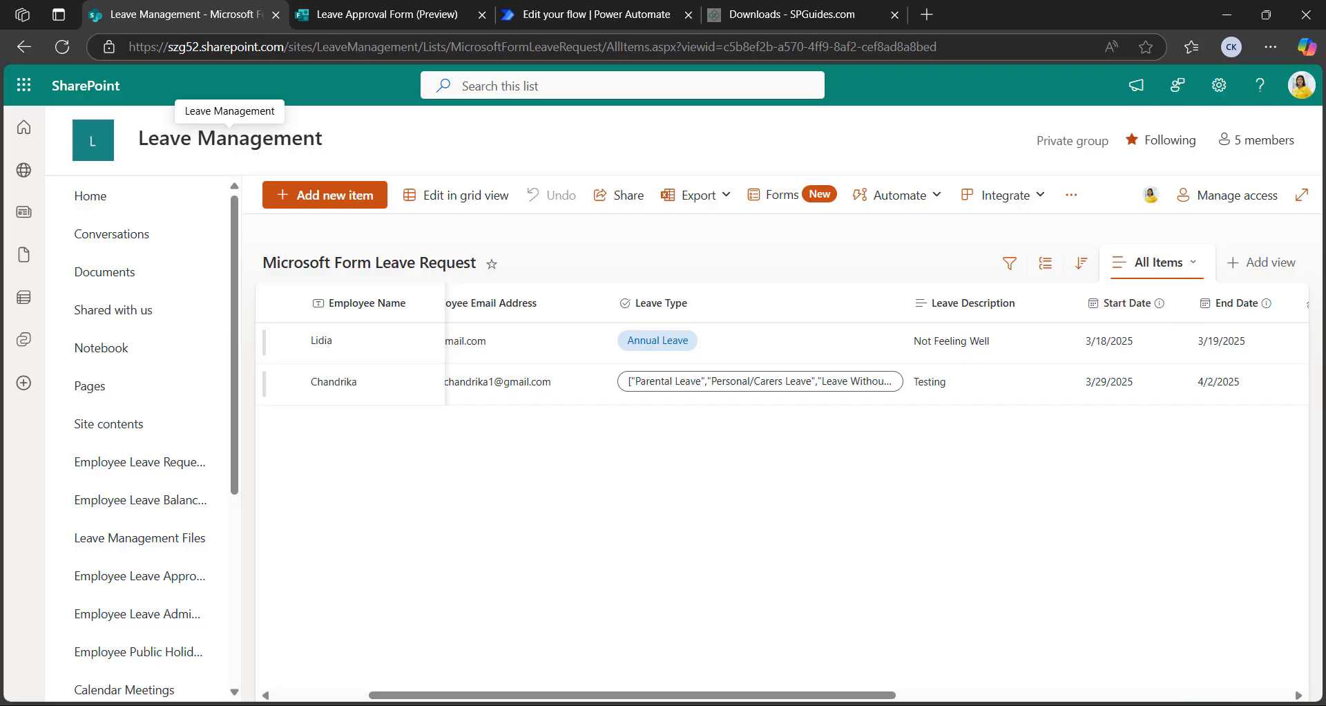
drag(897, 694, 794, 676)
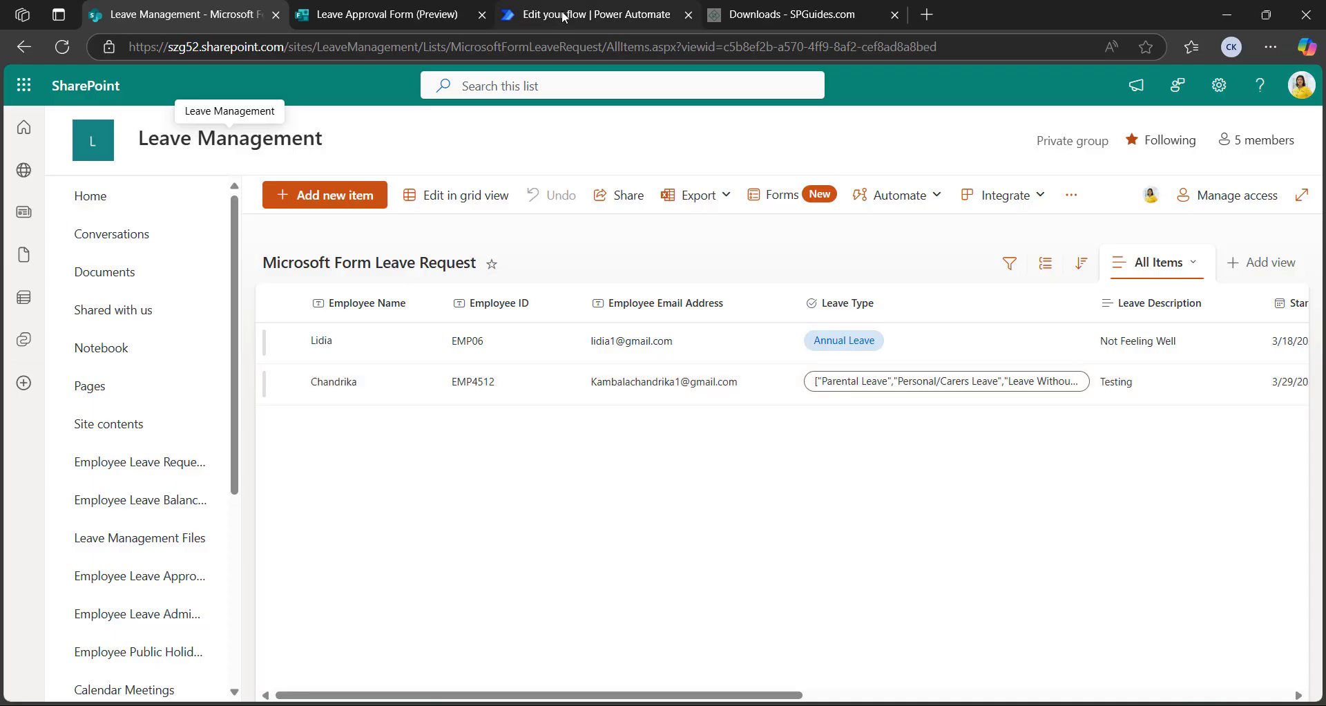
Open the leave flow, close the Recover flow banner, and verify the trigger uses Leave Approval Form
click(590, 17)
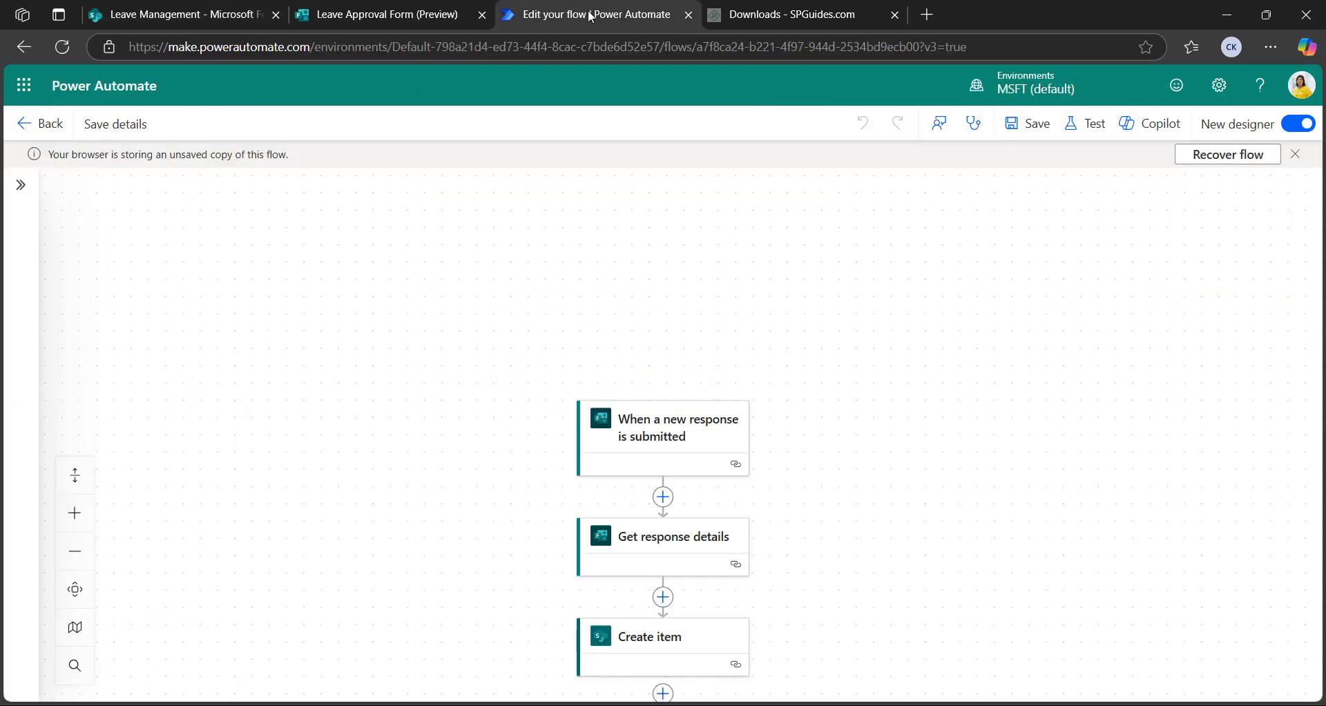
click(1295, 154)
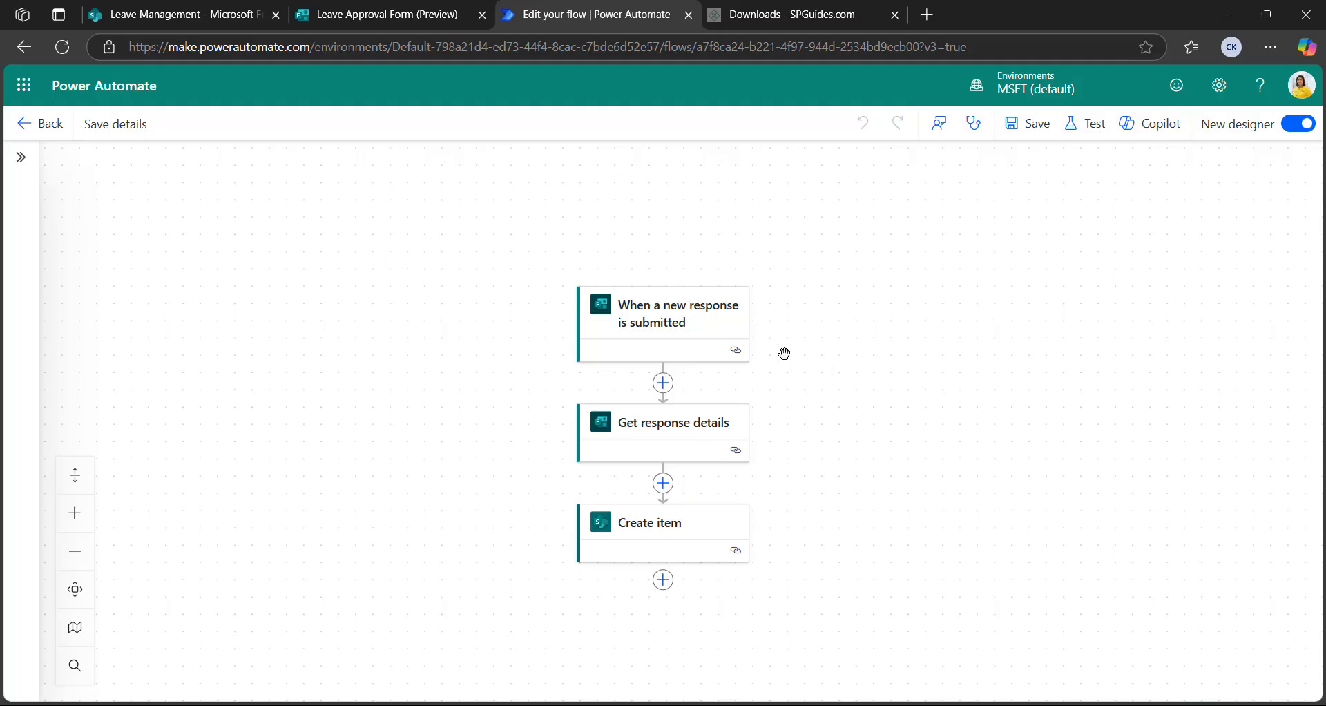
scroll(746, 331, down, 2)
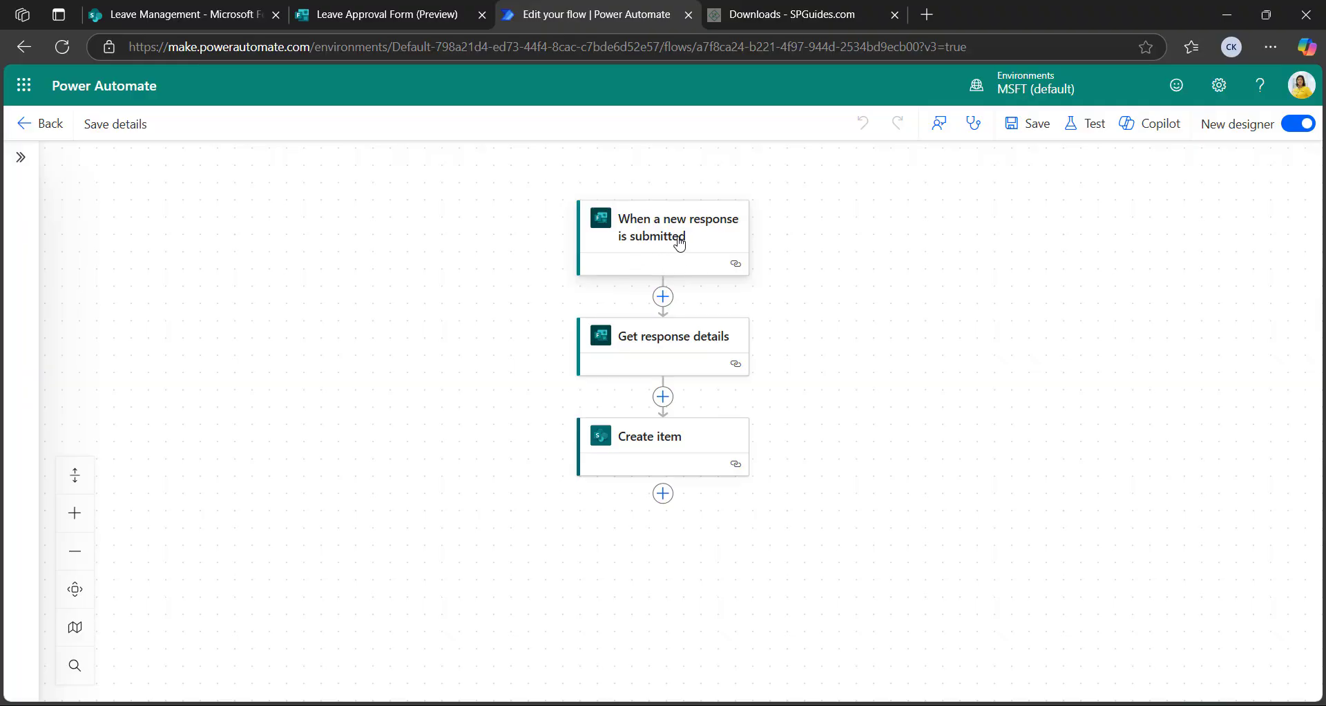
click(678, 240)
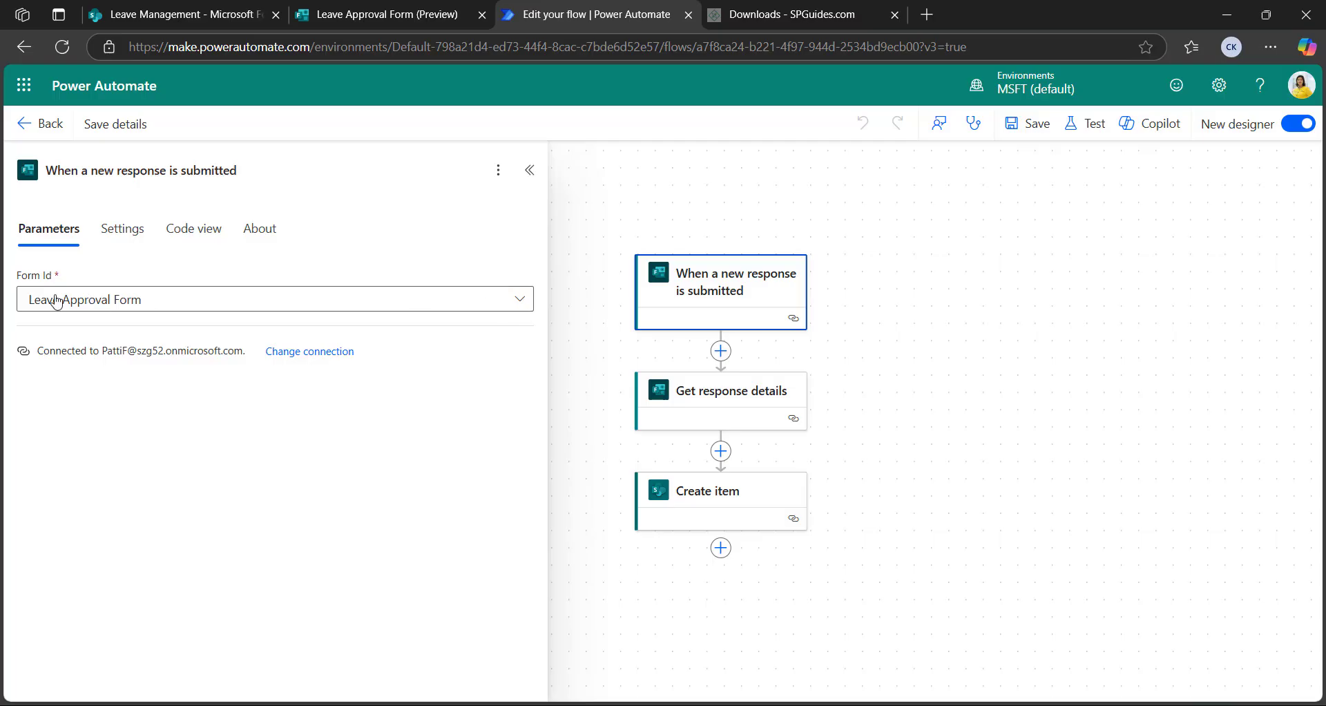
click(239, 309)
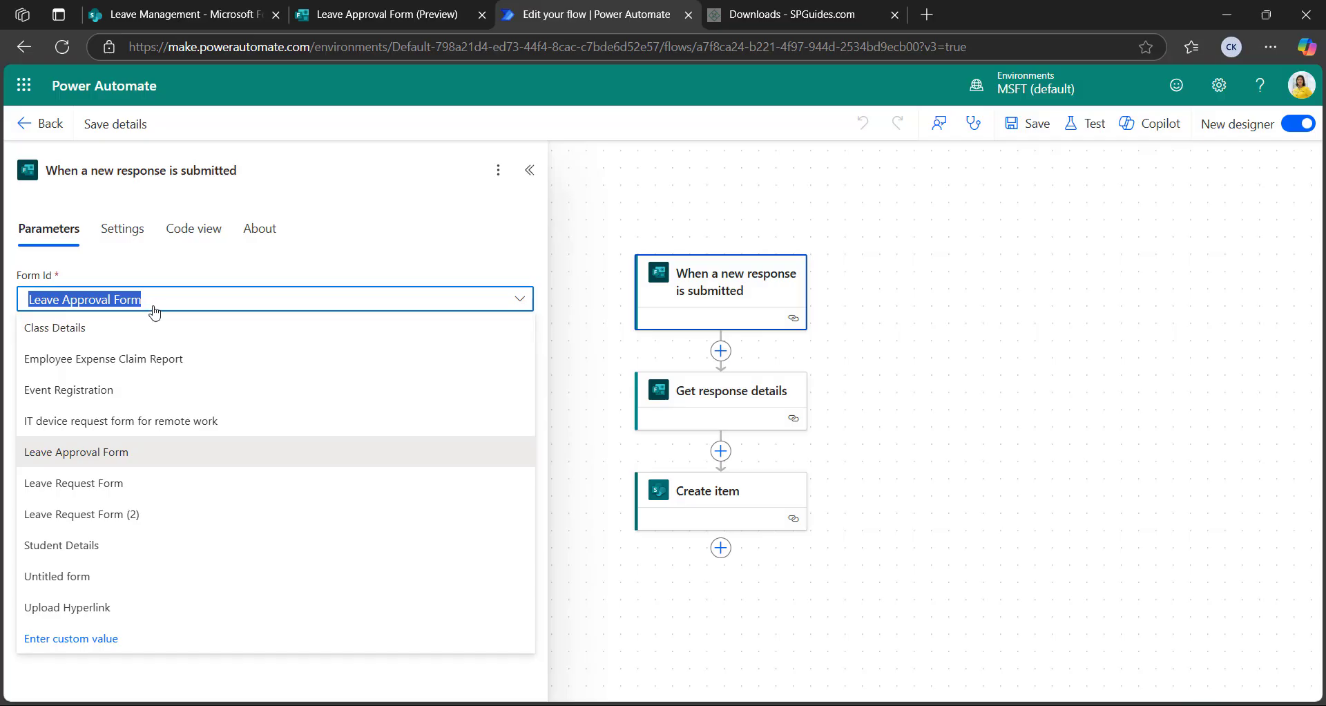
click(530, 170)
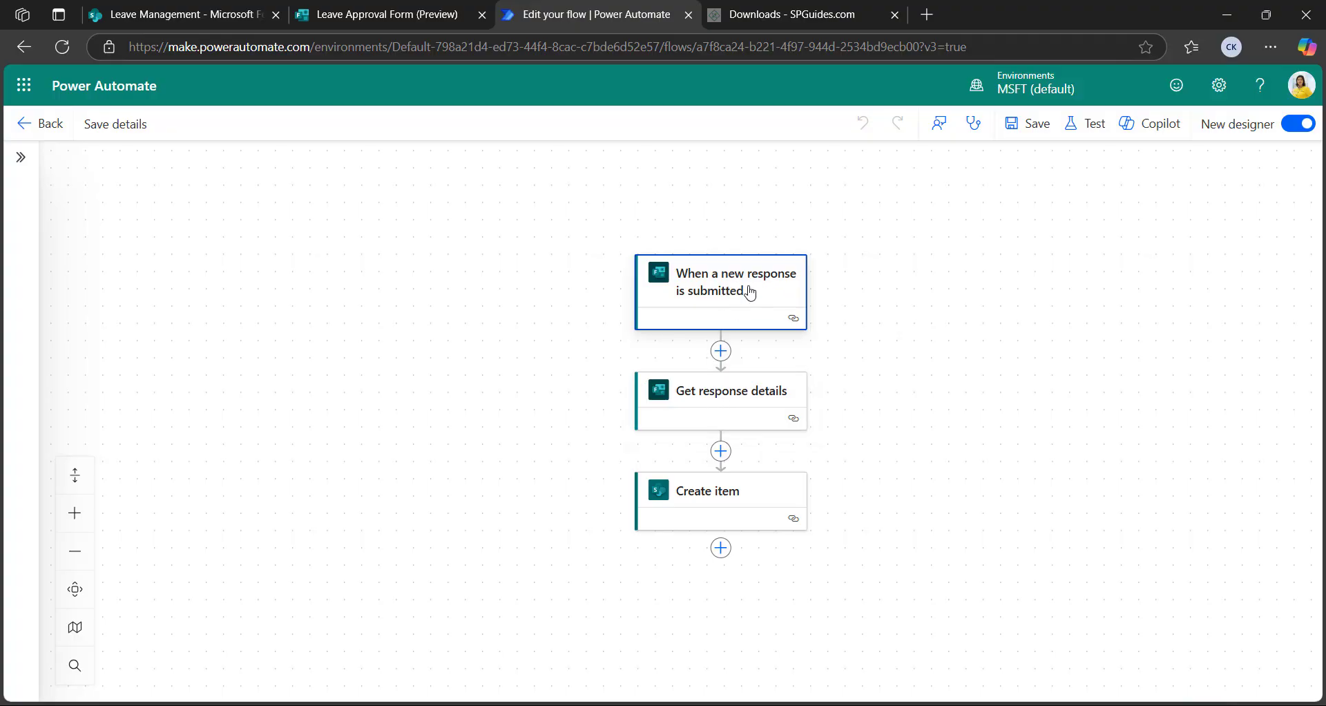
click(690, 399)
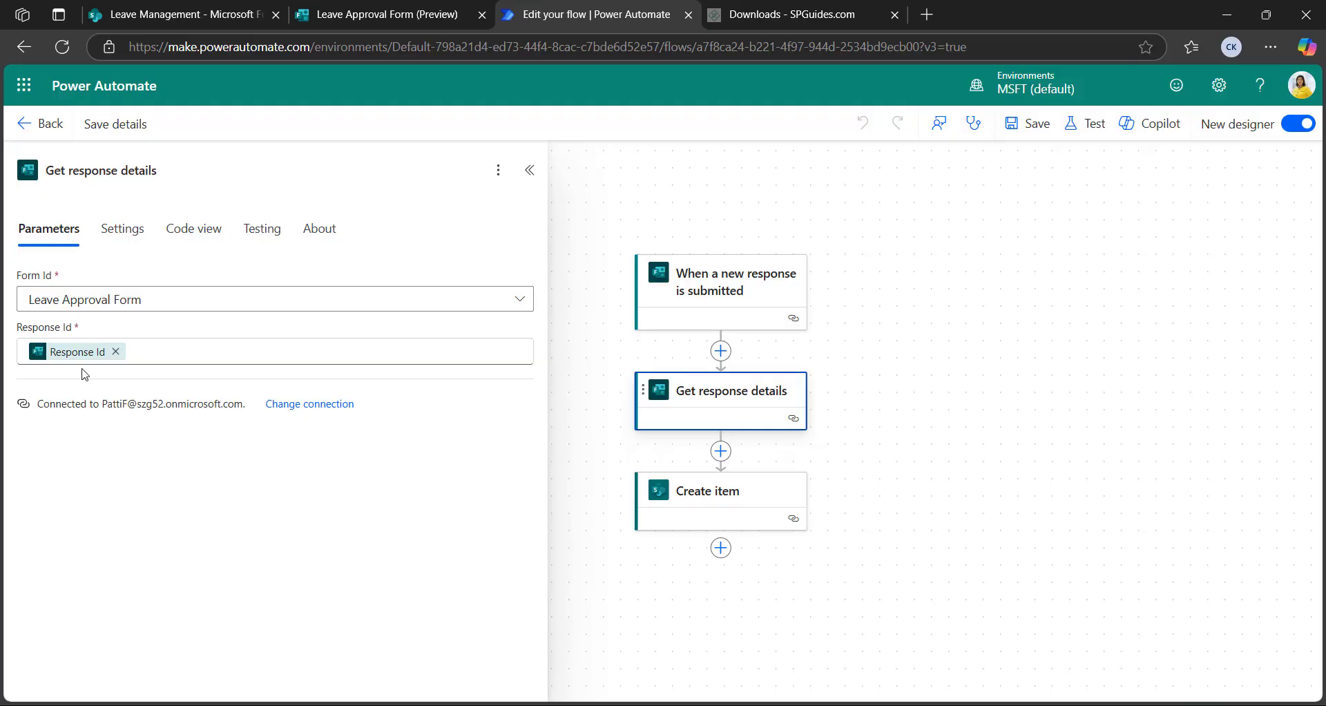
click(162, 354)
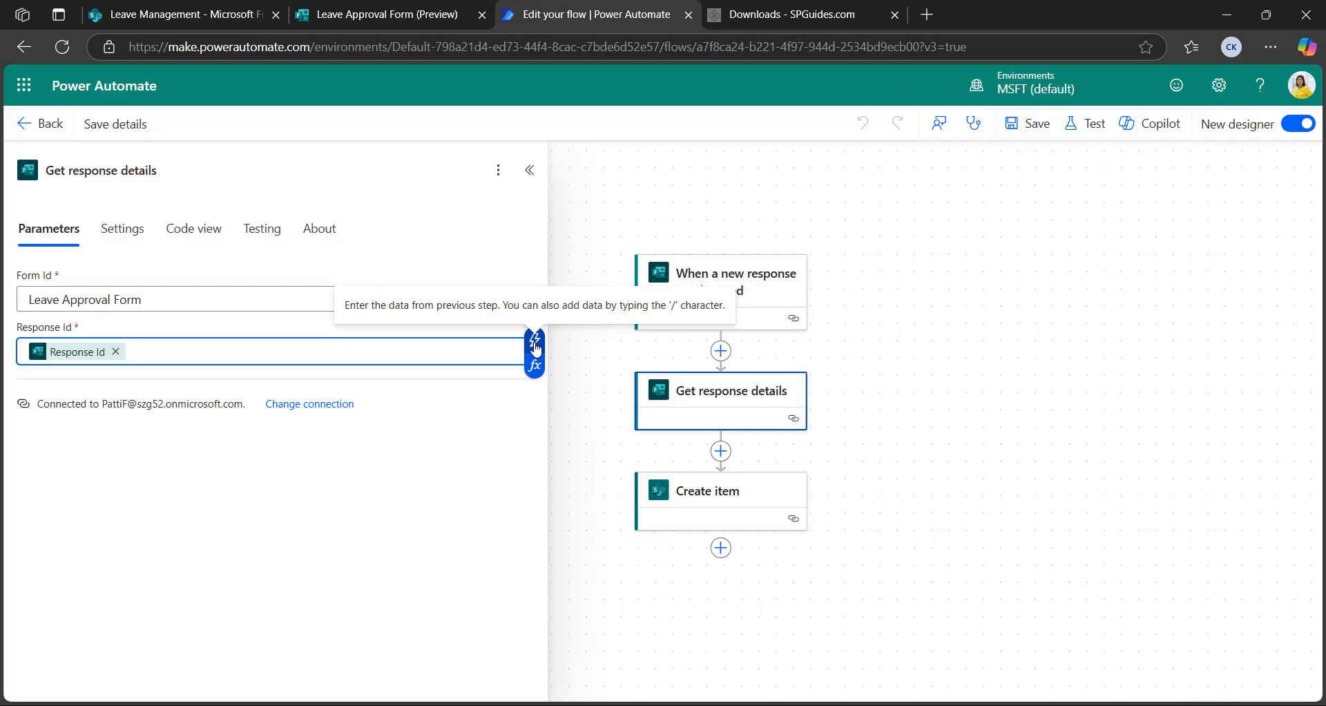
click(535, 349)
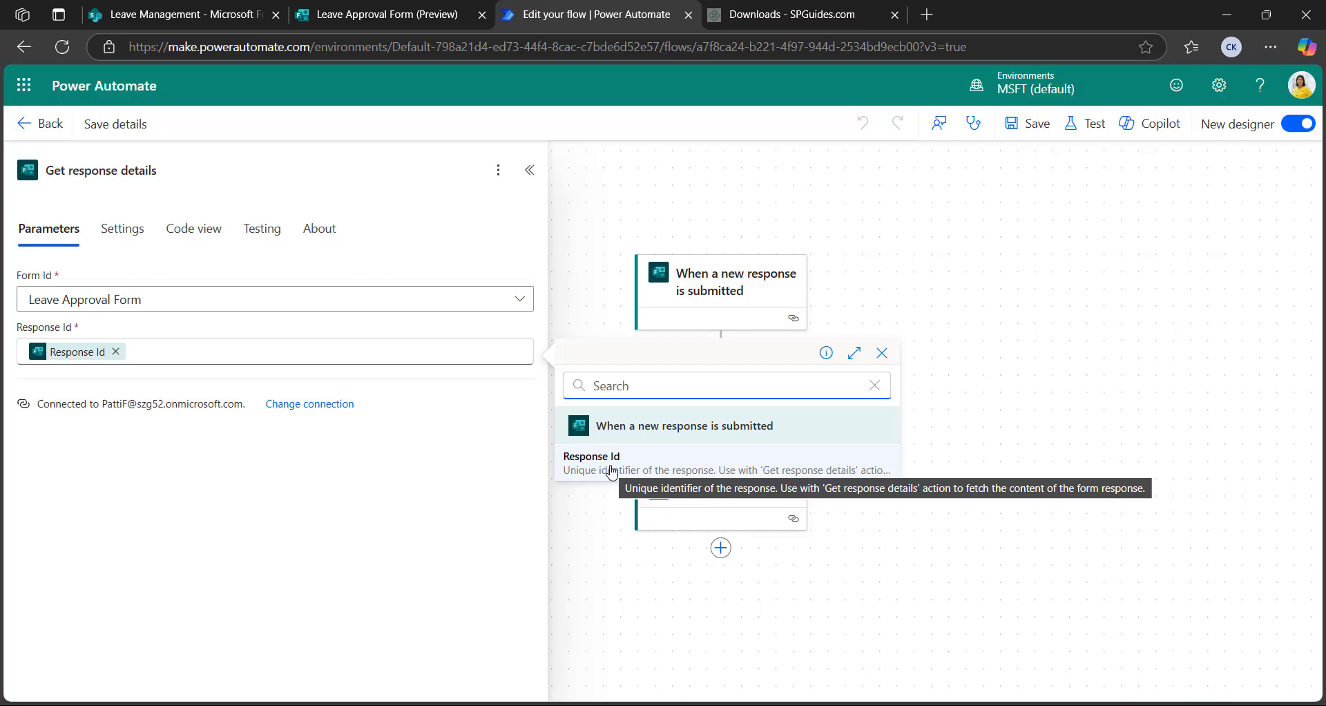
click(613, 464)
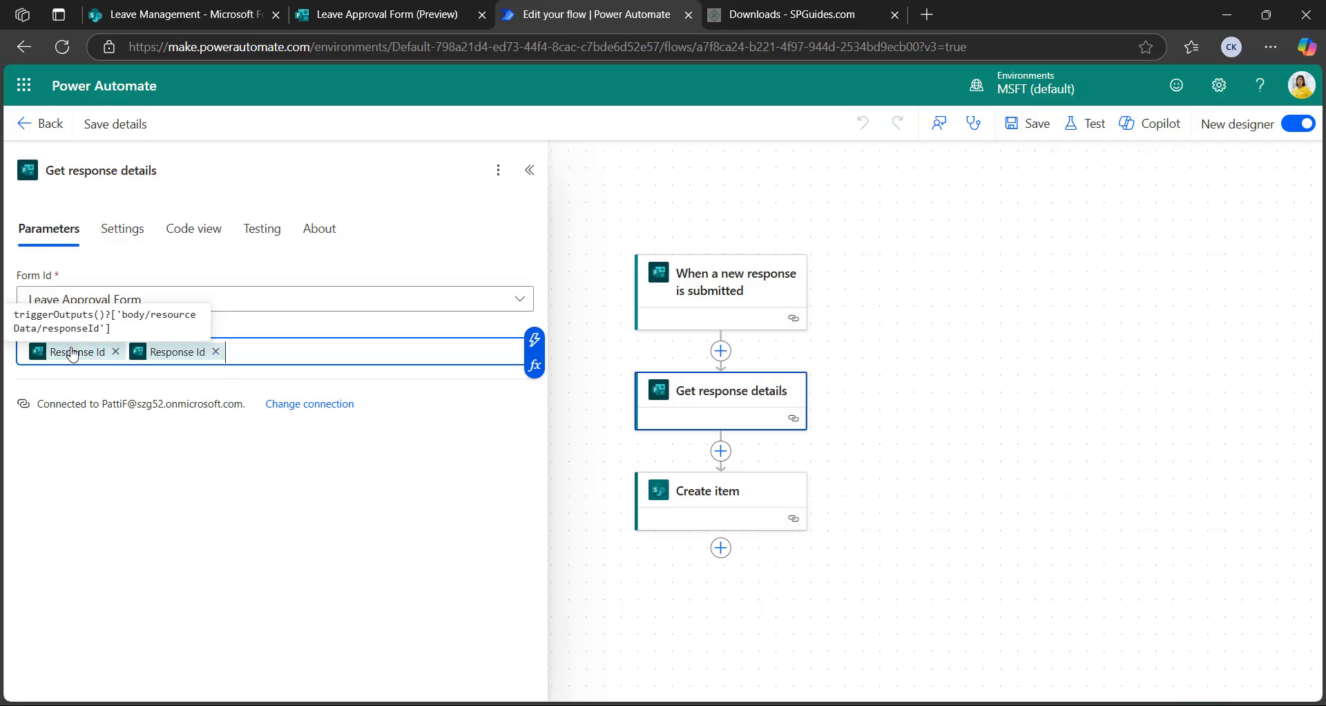
click(215, 352)
click(530, 170)
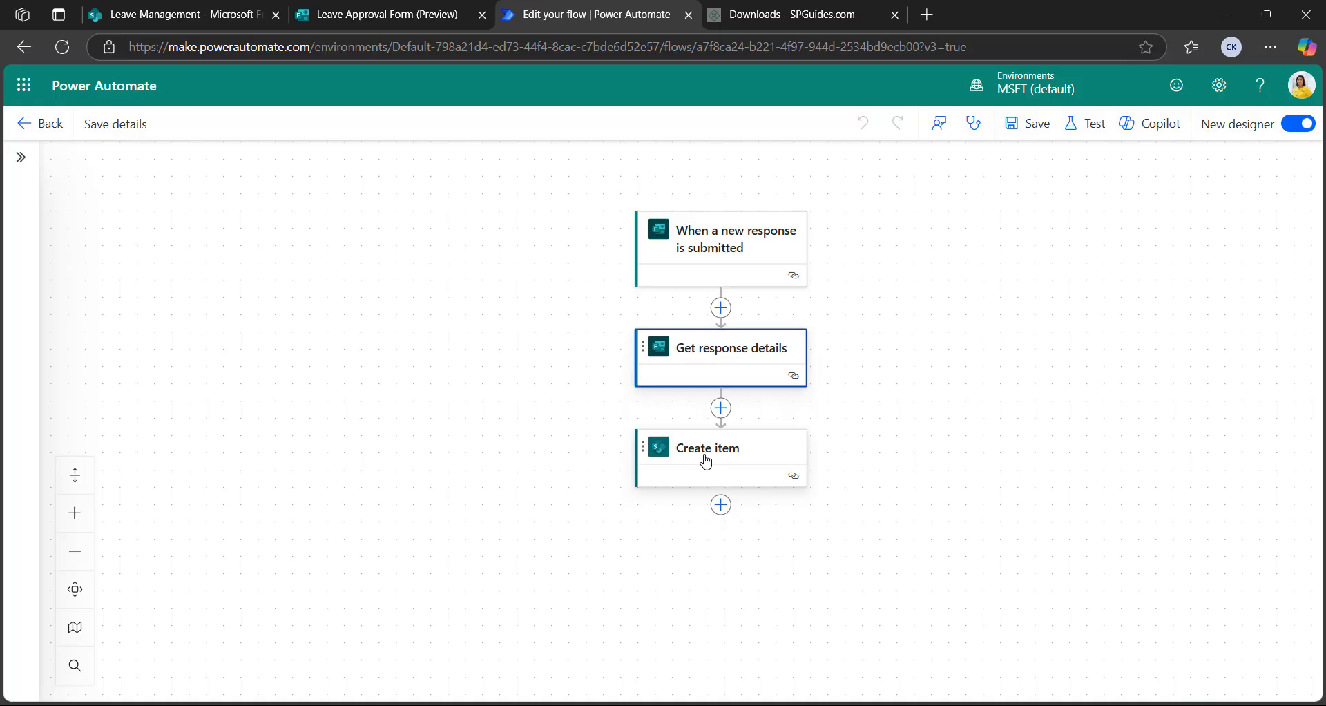
click(705, 462)
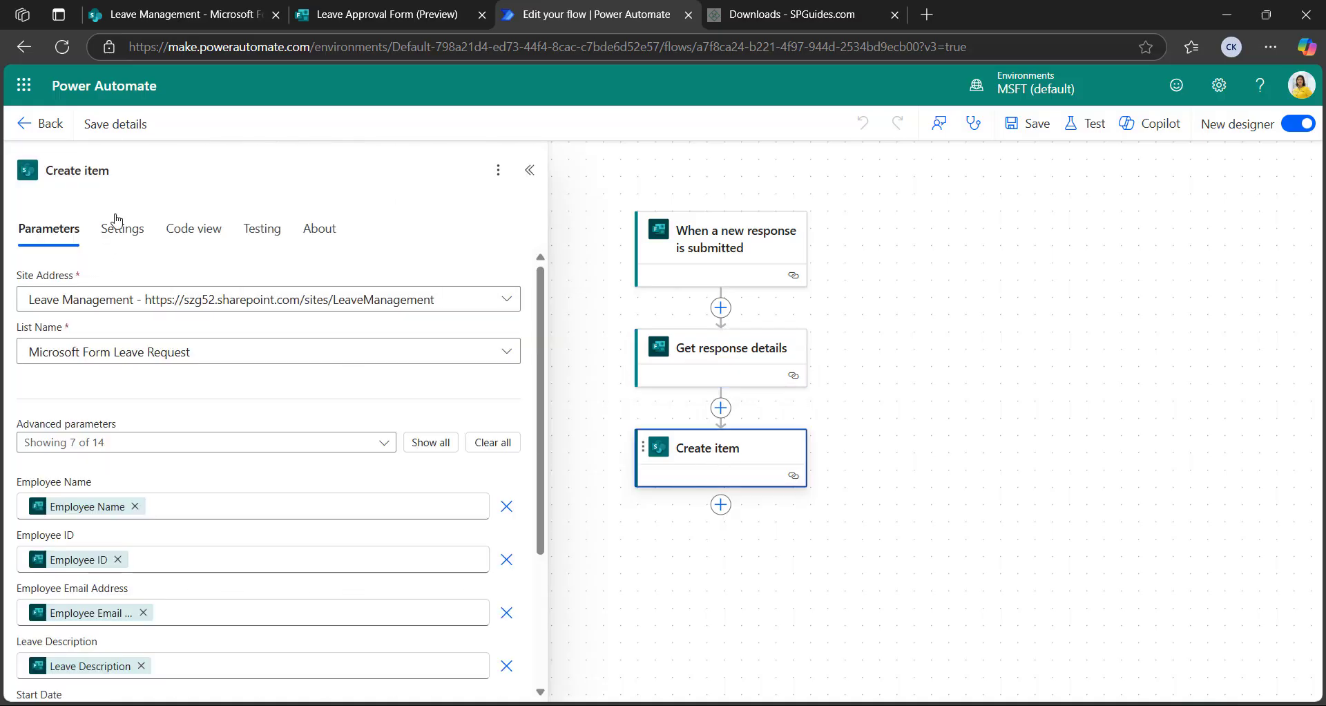
Remove the Leave Type token from Create item, leaving it an empty list
scroll(139, 463, down, 3)
scroll(148, 466, up, 3)
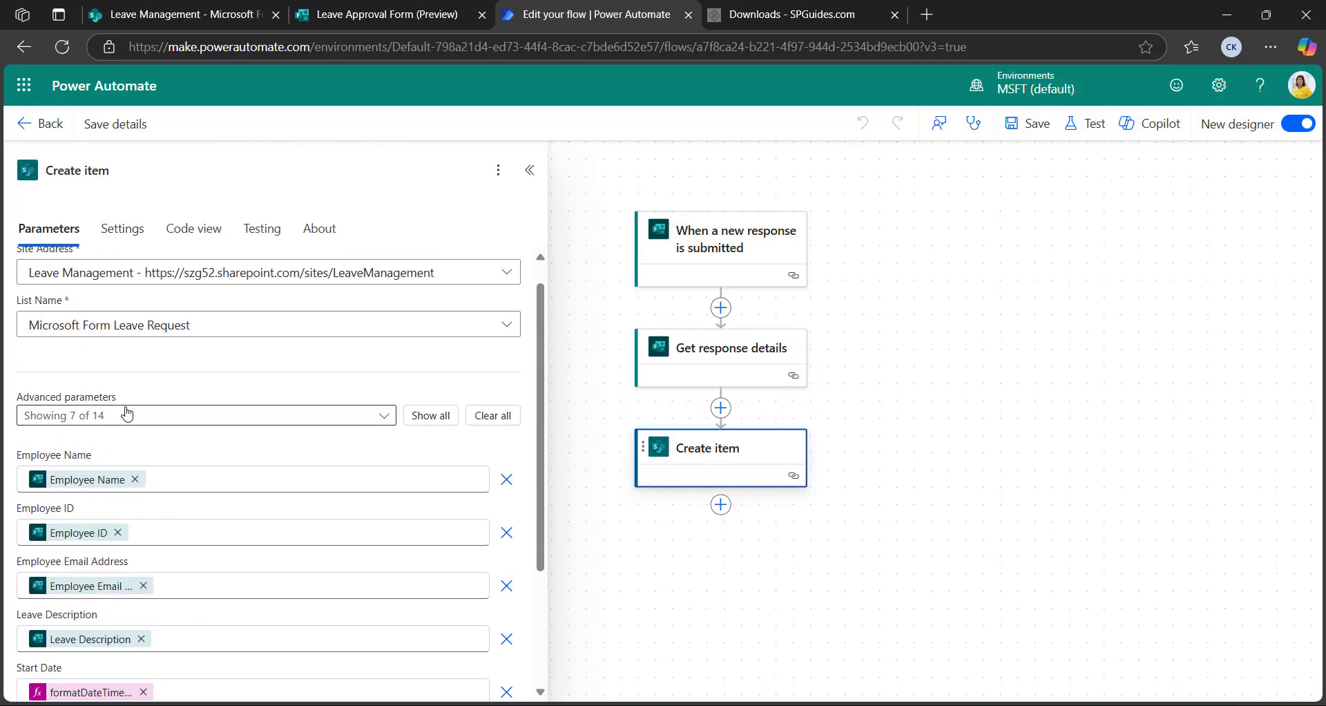
scroll(127, 413, up, 1)
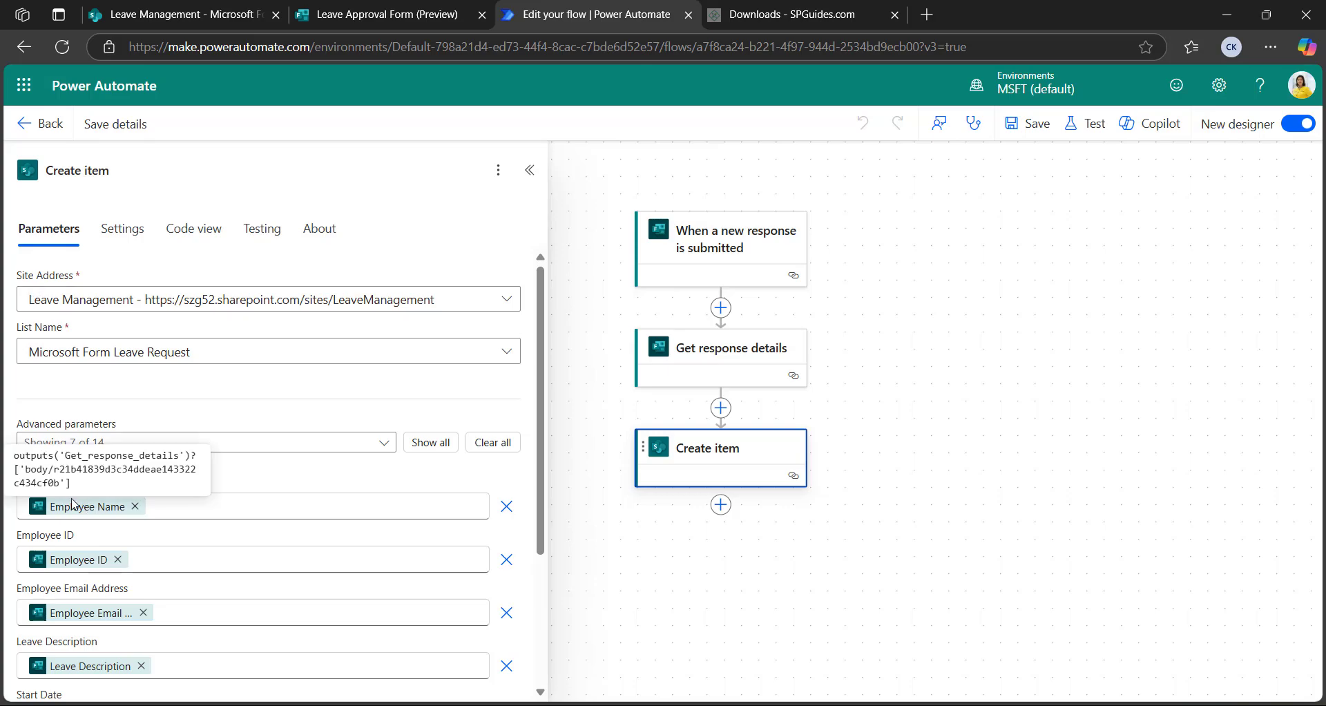
scroll(72, 483, down, 3)
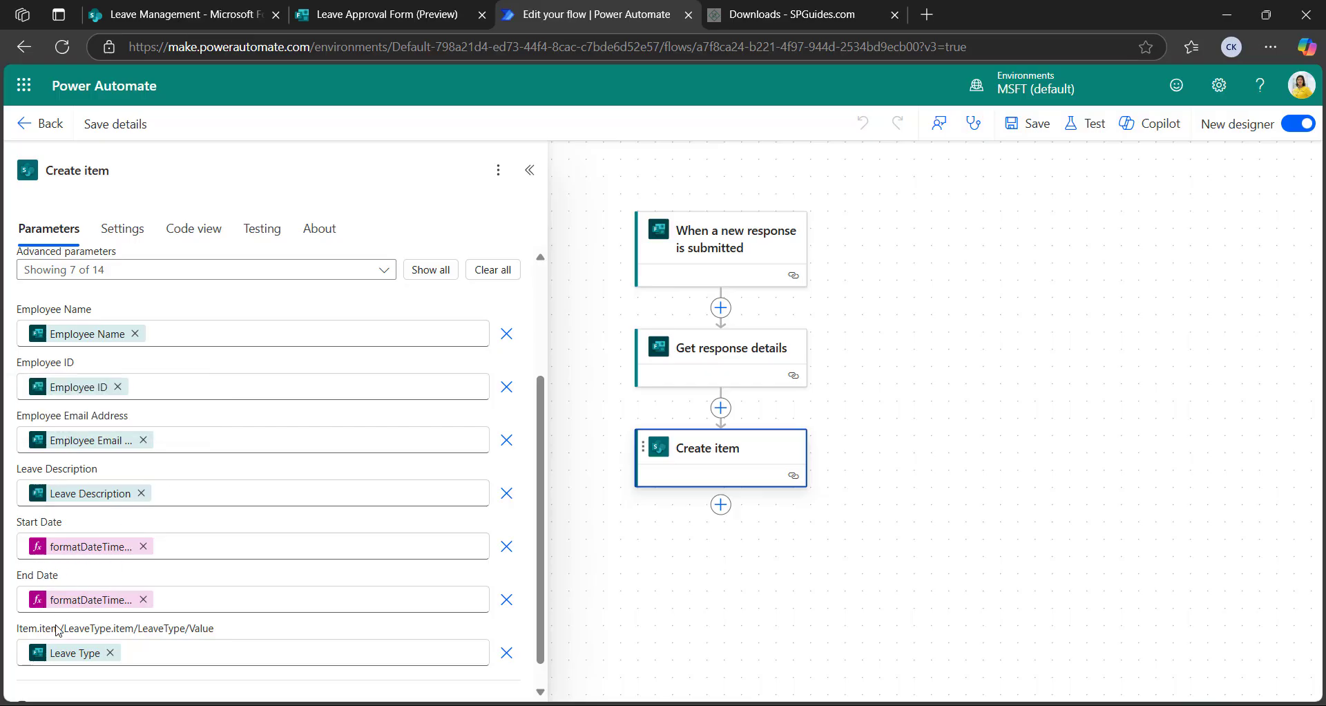
click(223, 645)
key(BackSpace)
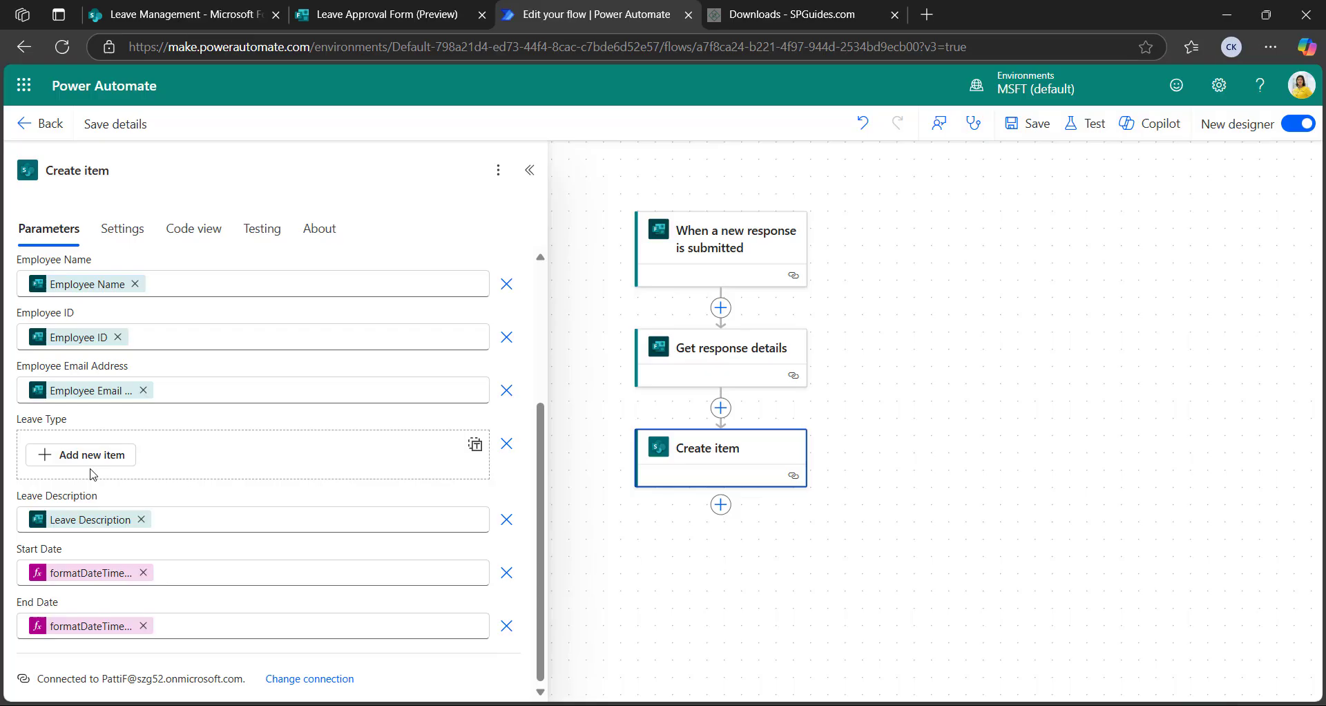
Add a Select action before Create item
click(720, 409)
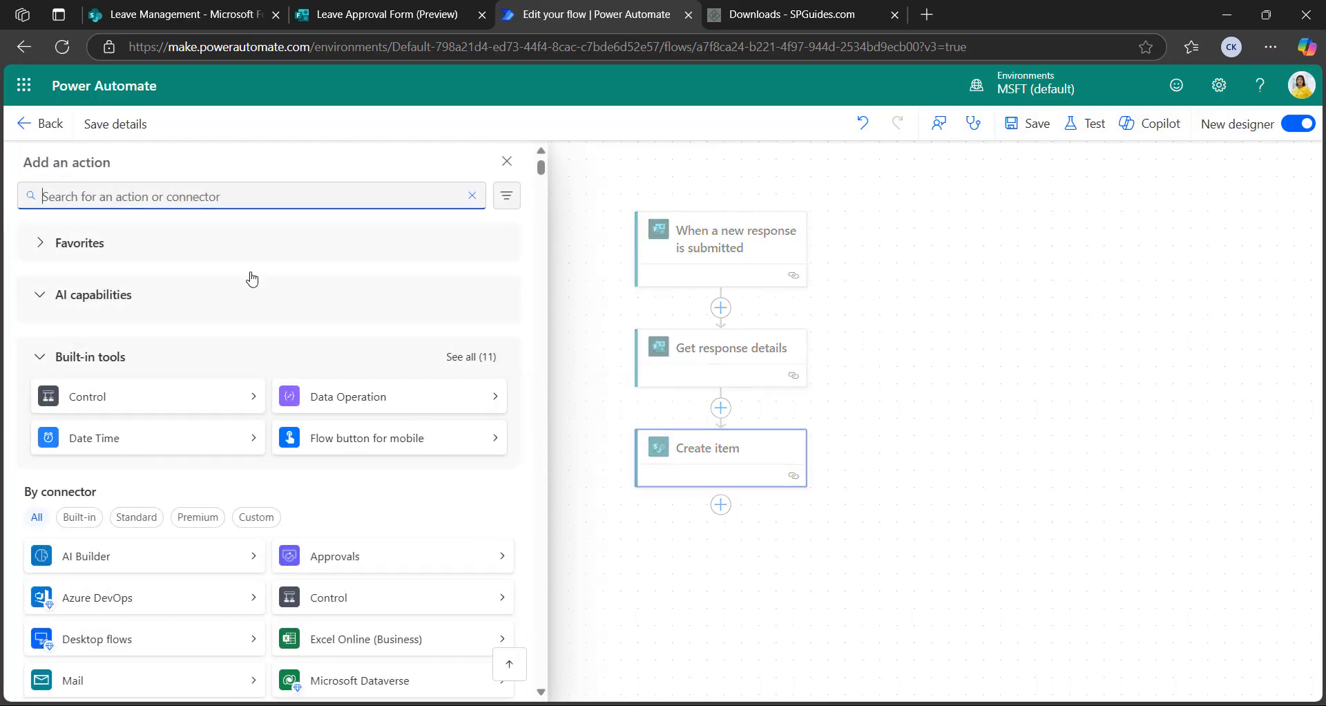
click(181, 199)
text(sele)
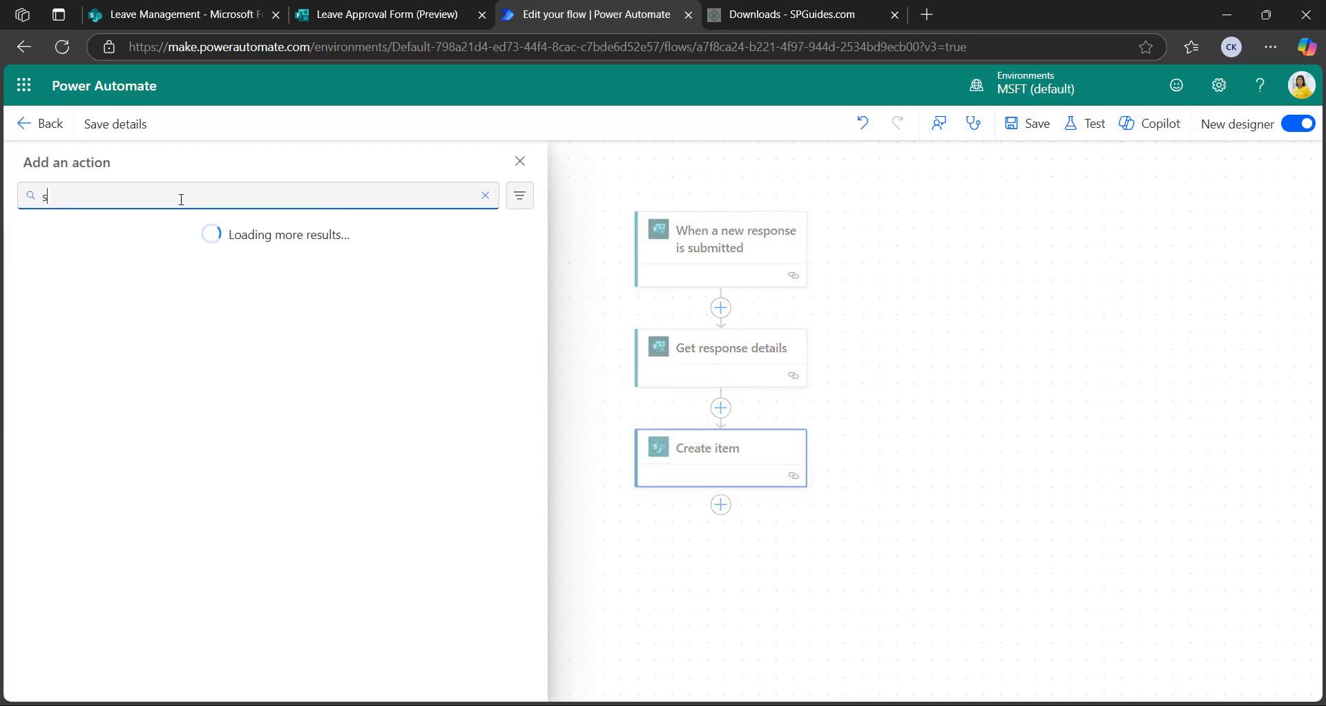
text(ct)
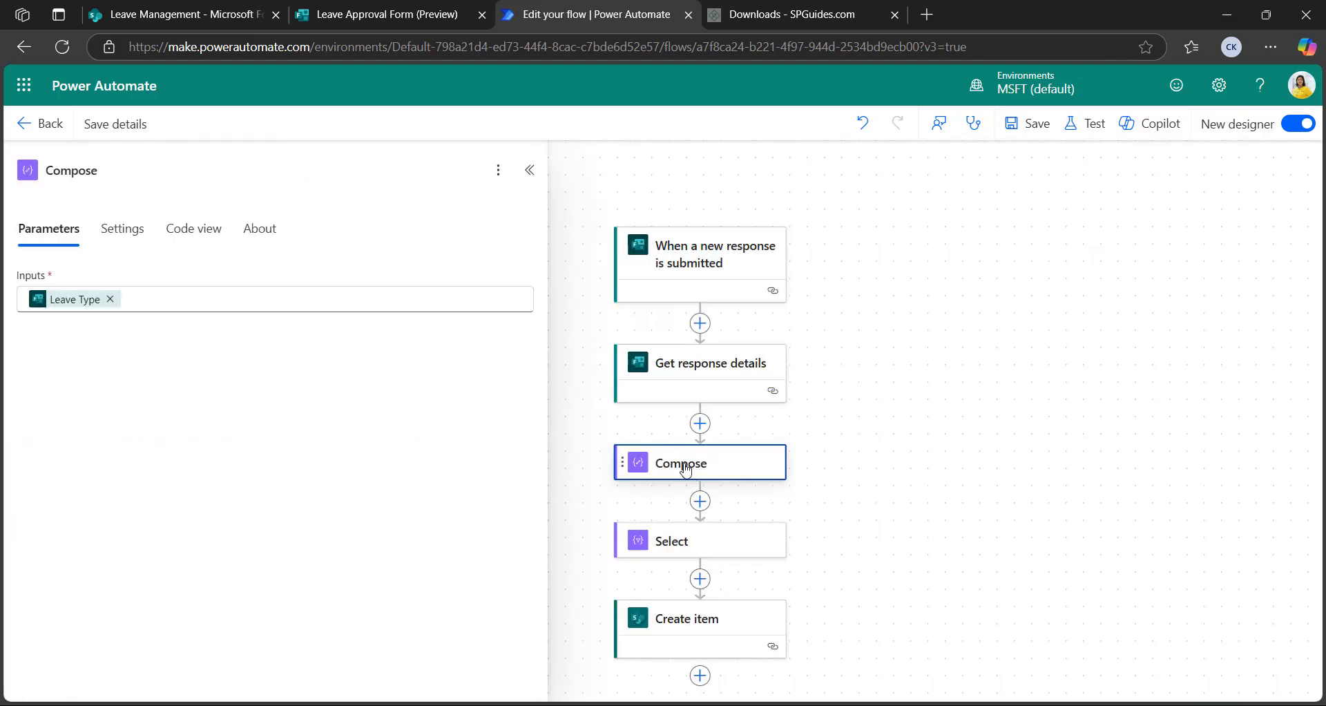
mouse_move(64, 312)
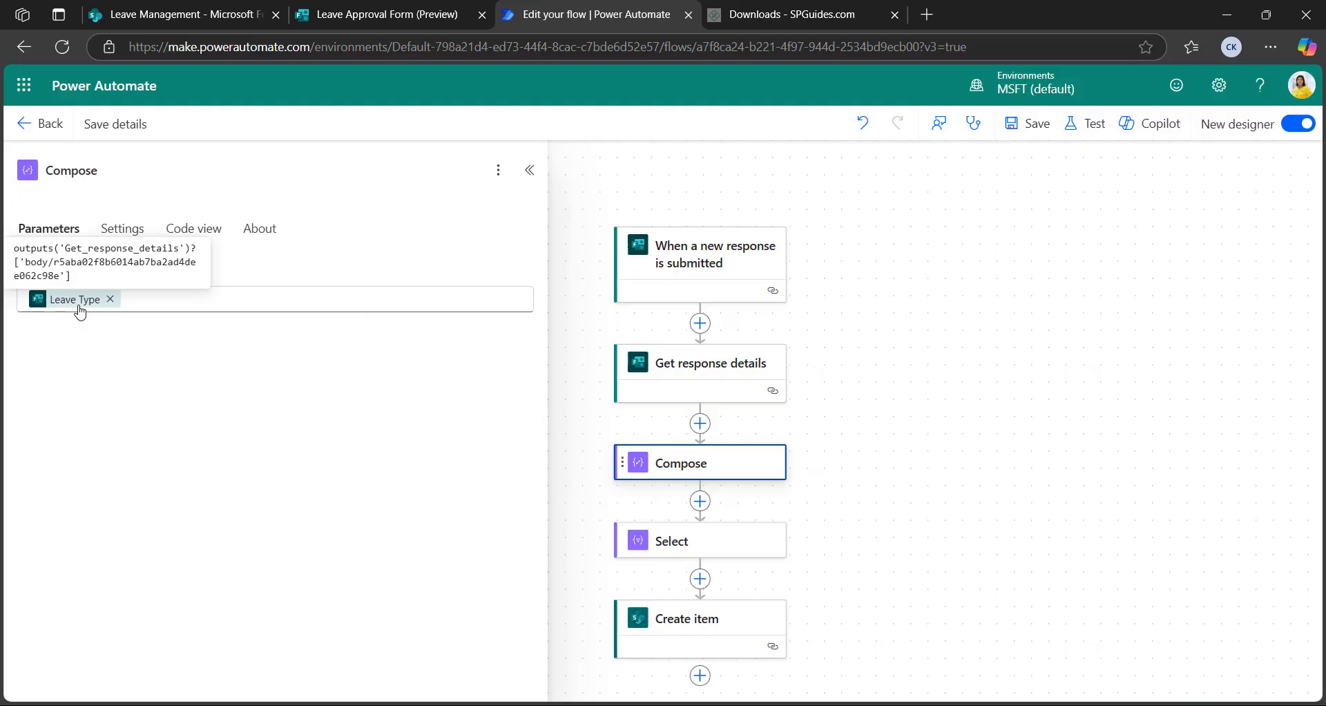
click(529, 170)
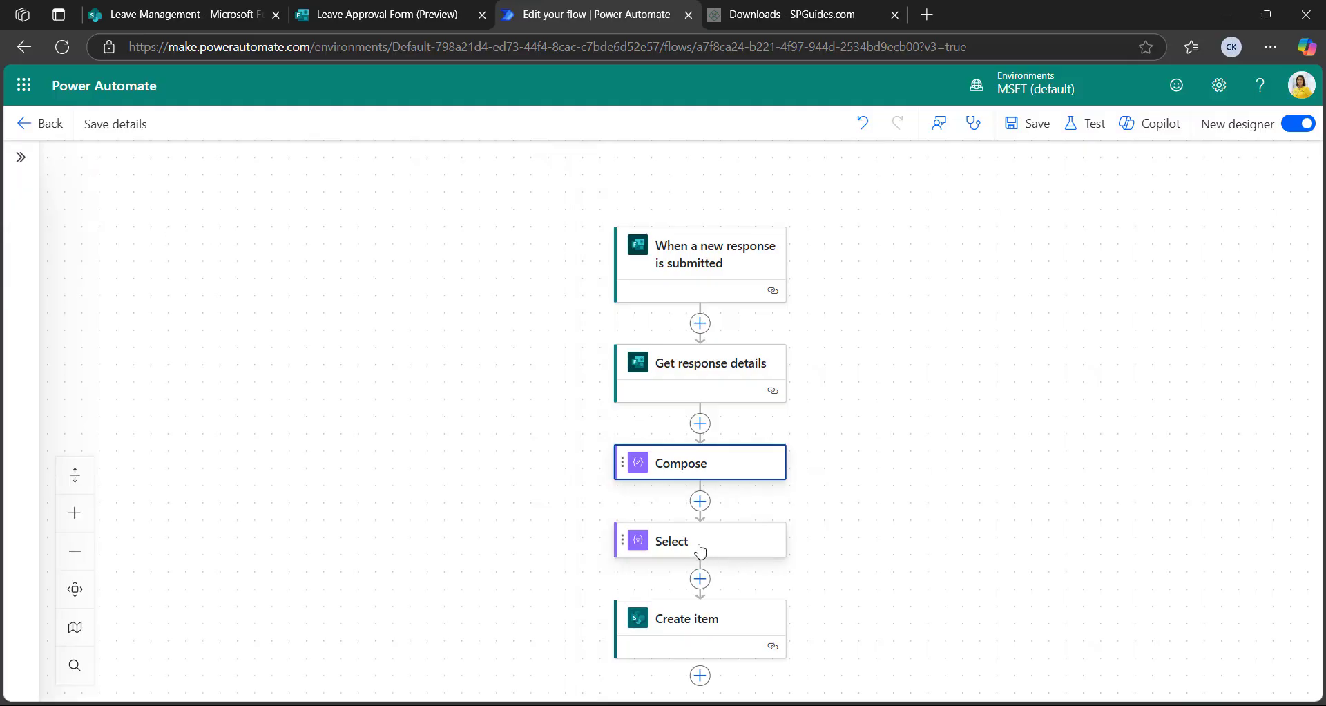
Set Select's From to the expression json(outputs('Compose'))
click(751, 539)
click(225, 292)
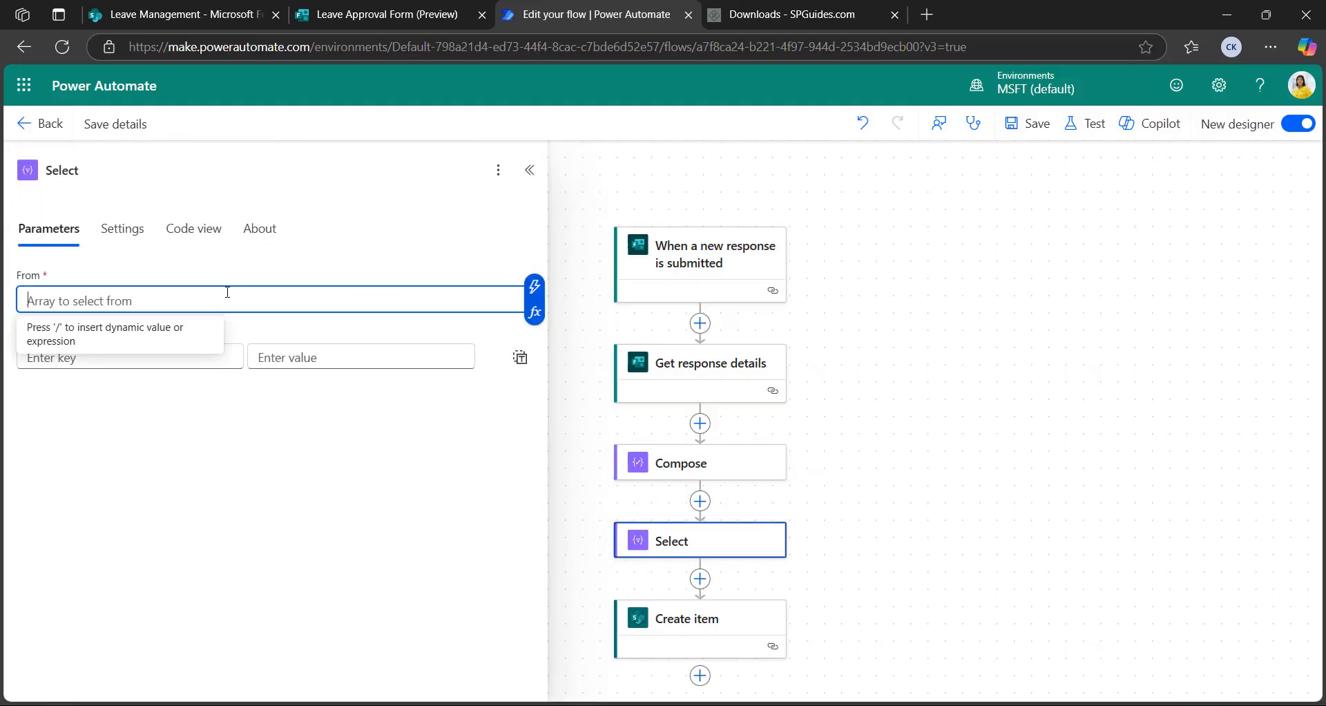
click(535, 322)
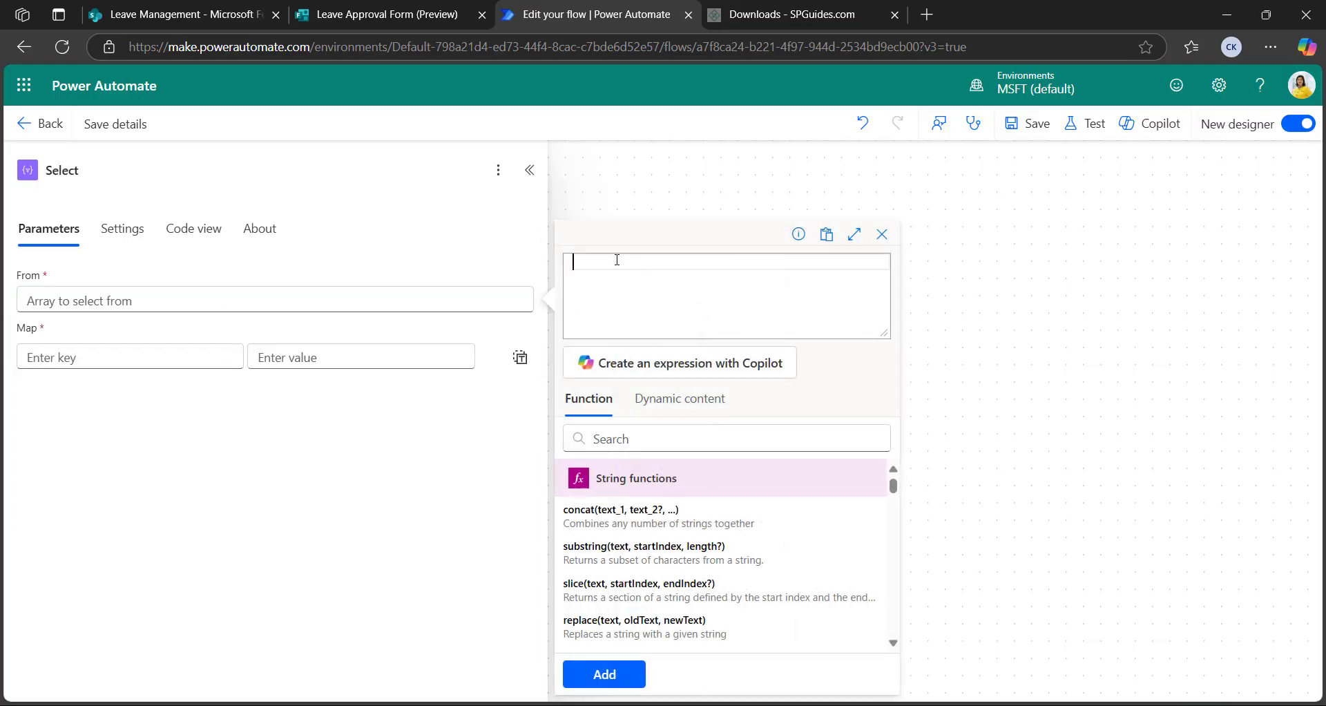
text(json())
click(680, 398)
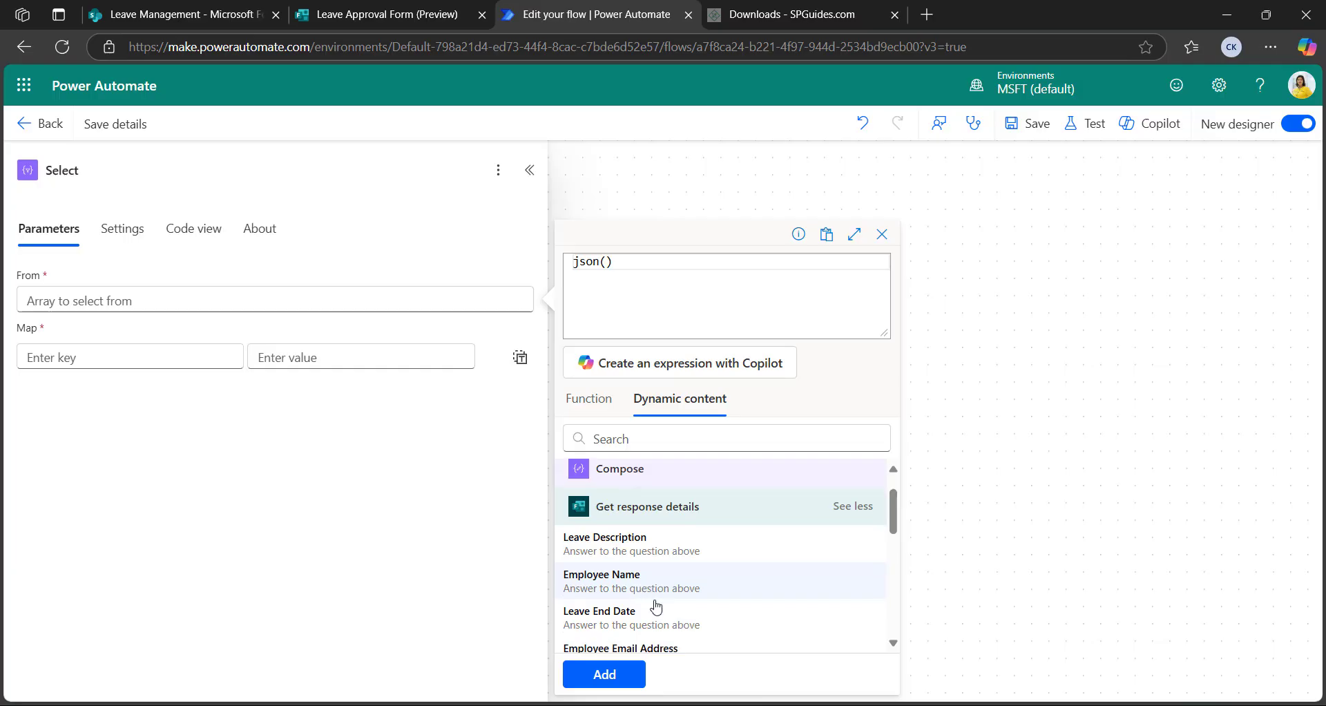
scroll(690, 587, down, 2)
scroll(690, 545, up, 4)
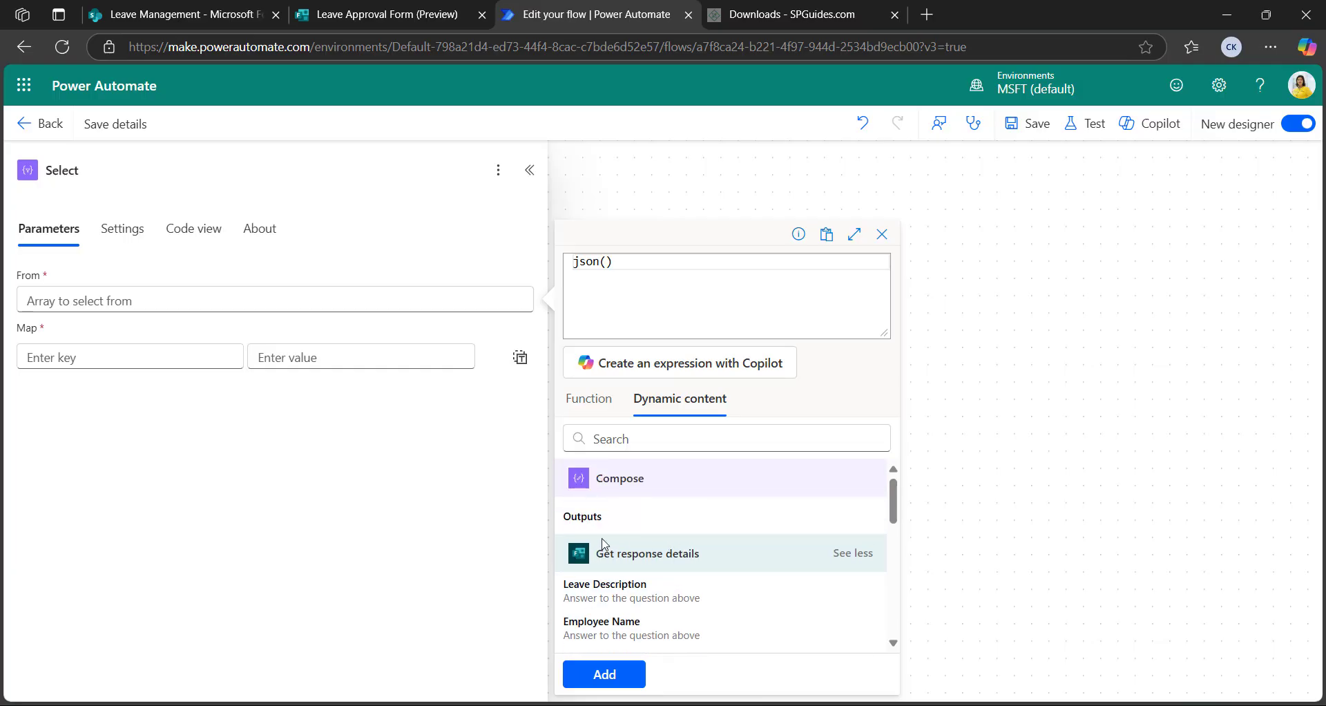
click(595, 519)
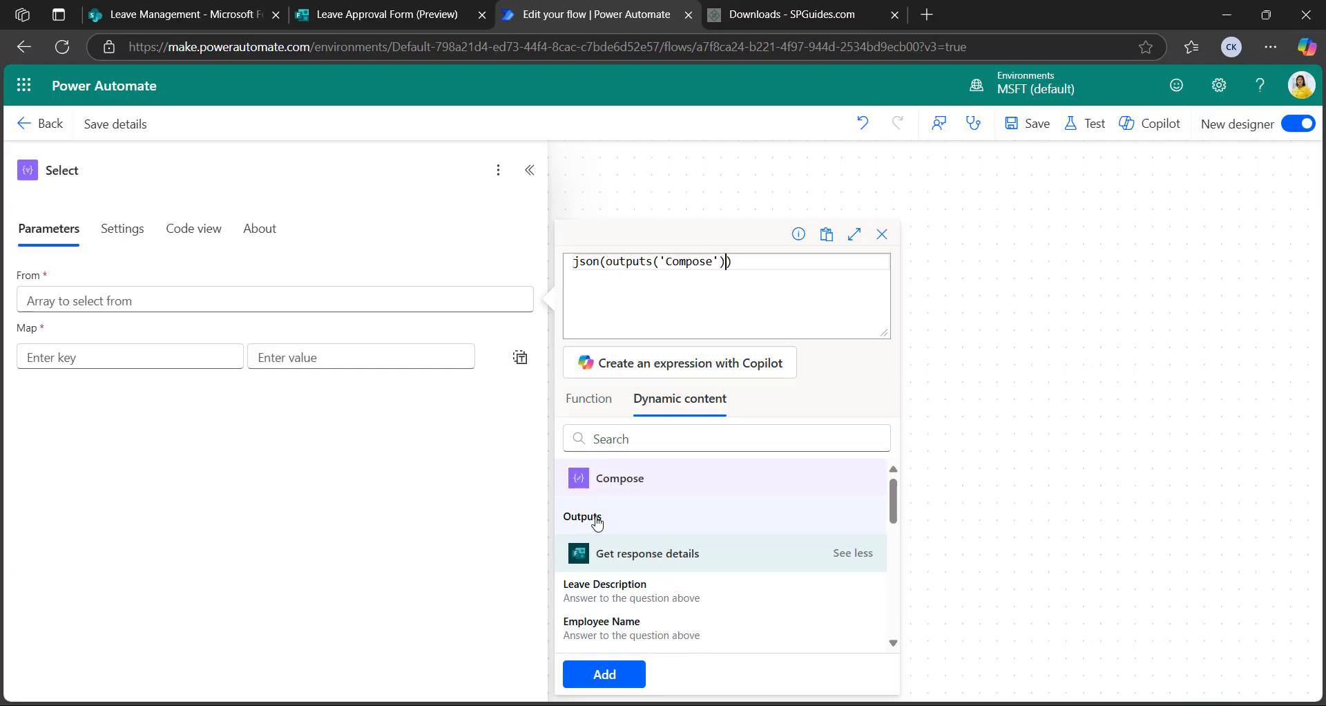
click(613, 680)
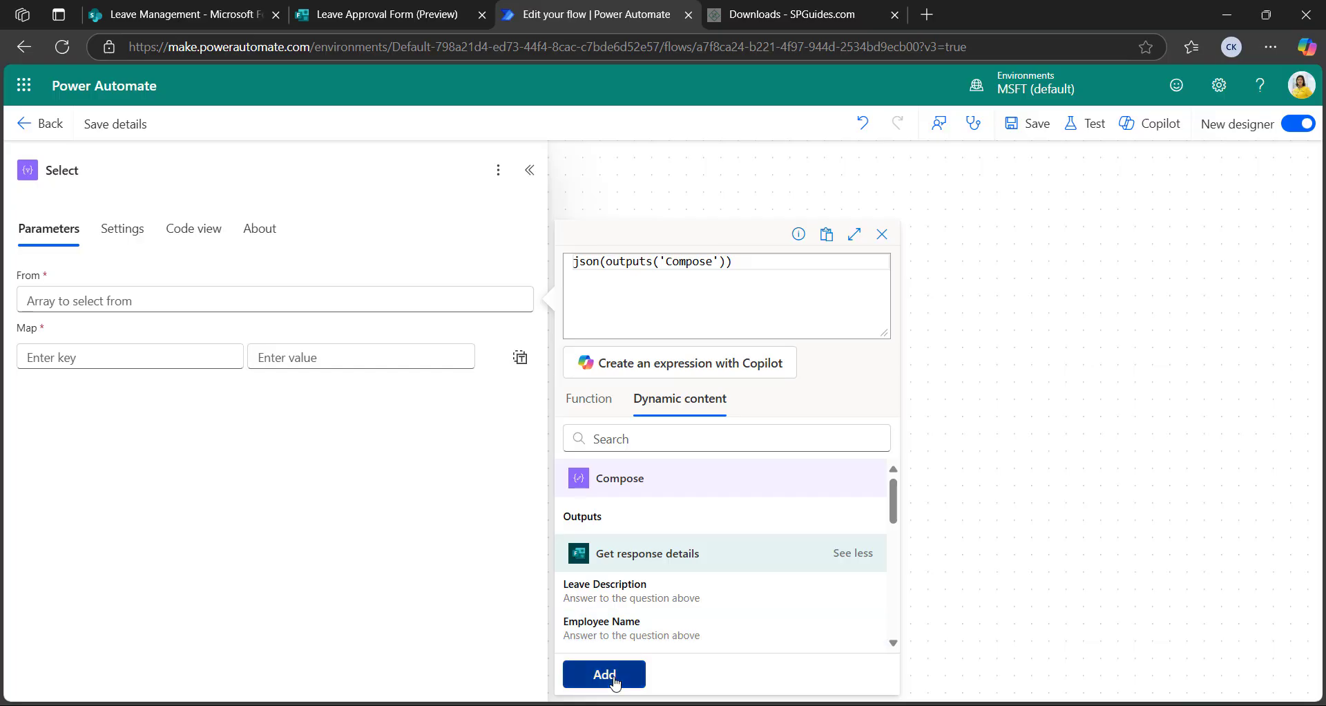
click(109, 358)
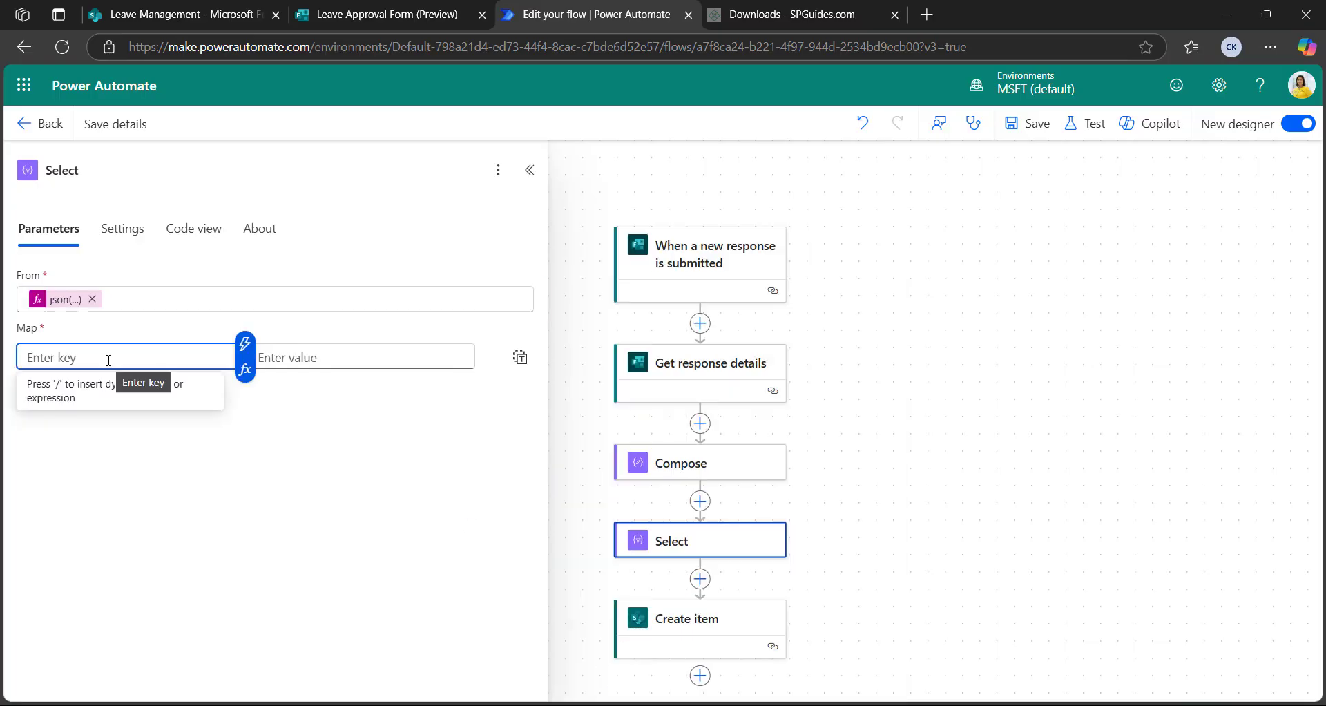
In Select's Map, set the key 'Value' to the expression item()
key(Caps_Lock)
text(V)
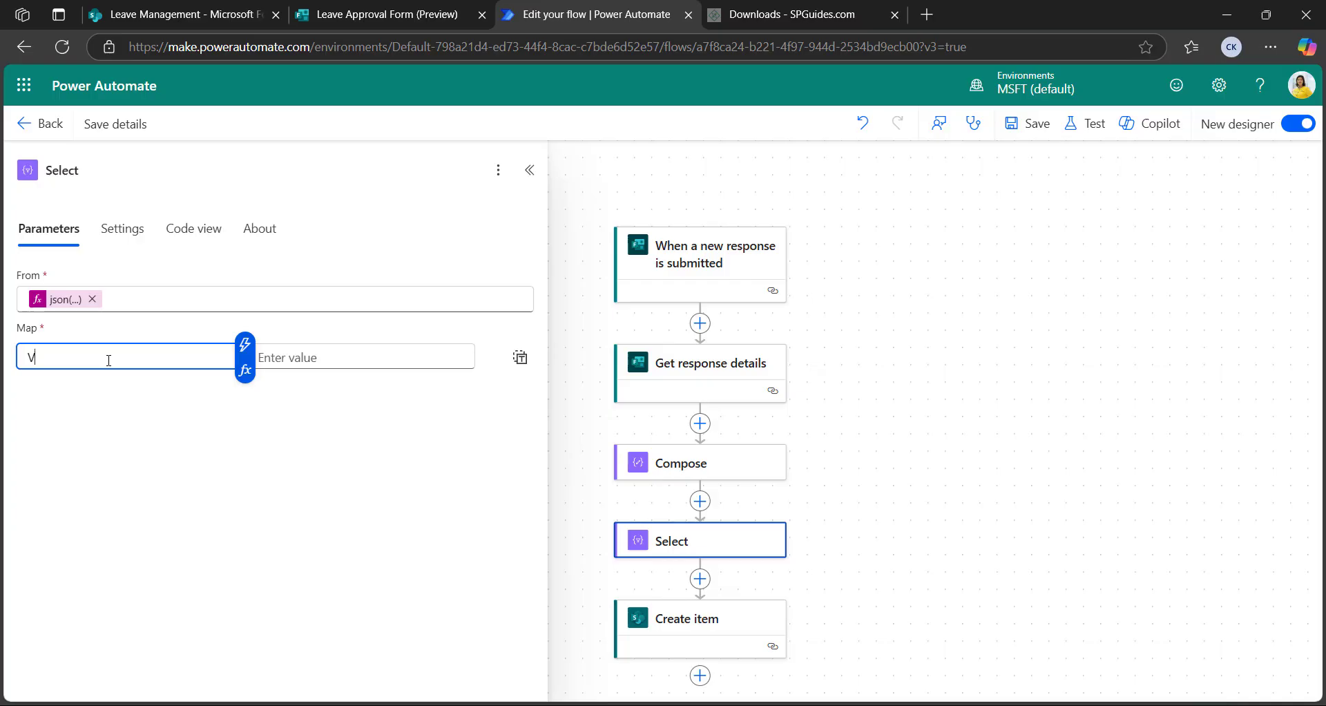
key(Caps_Lock)
text(al)
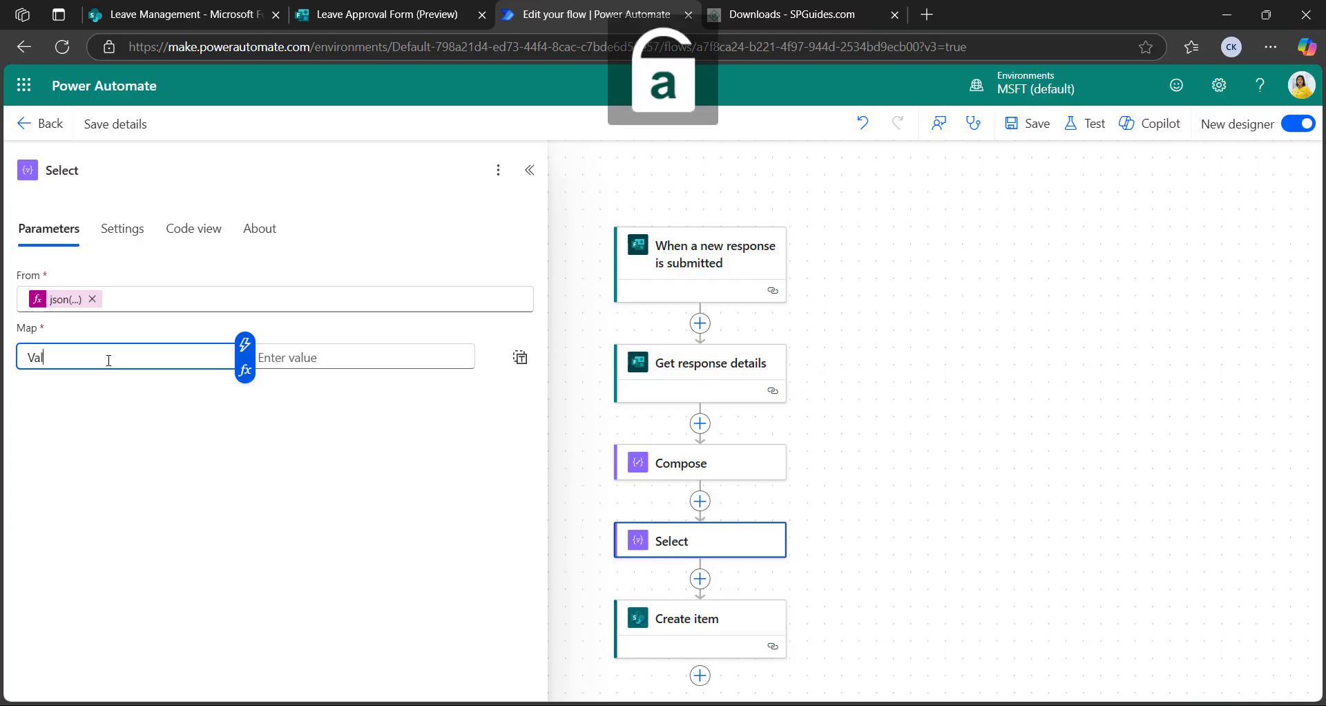
text(ue)
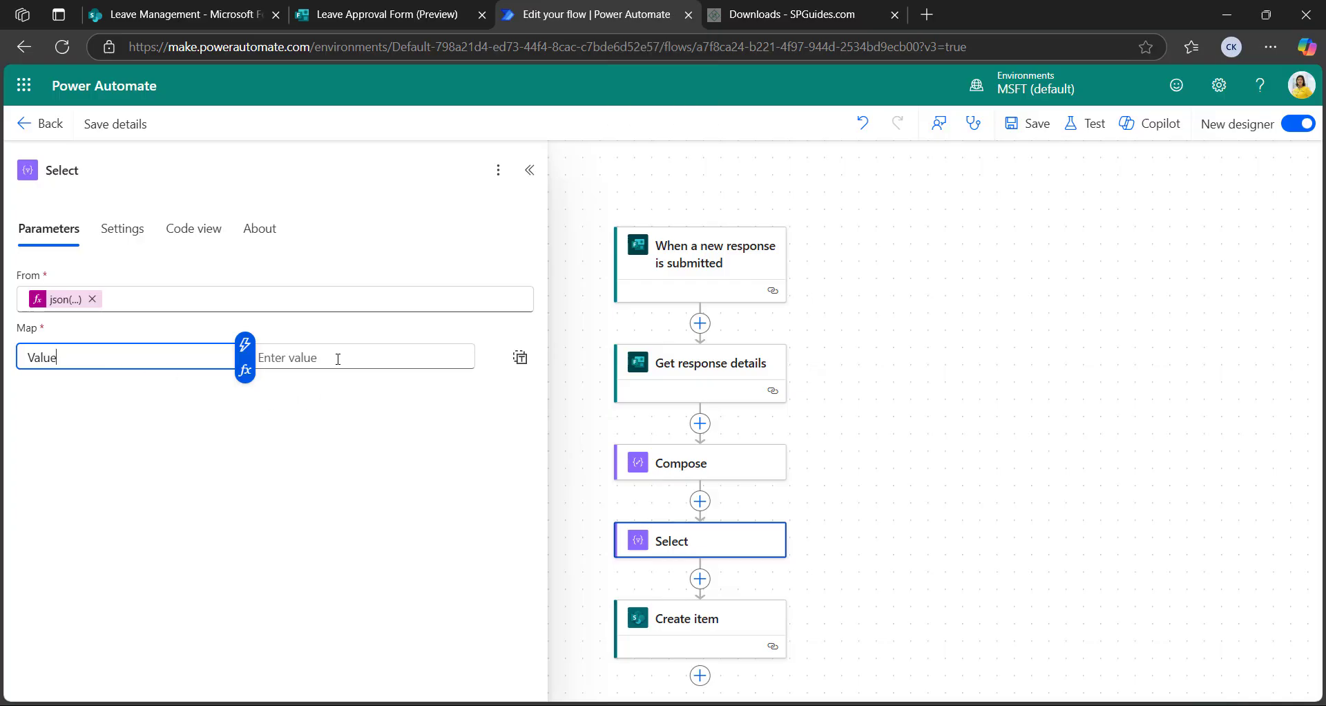
click(338, 358)
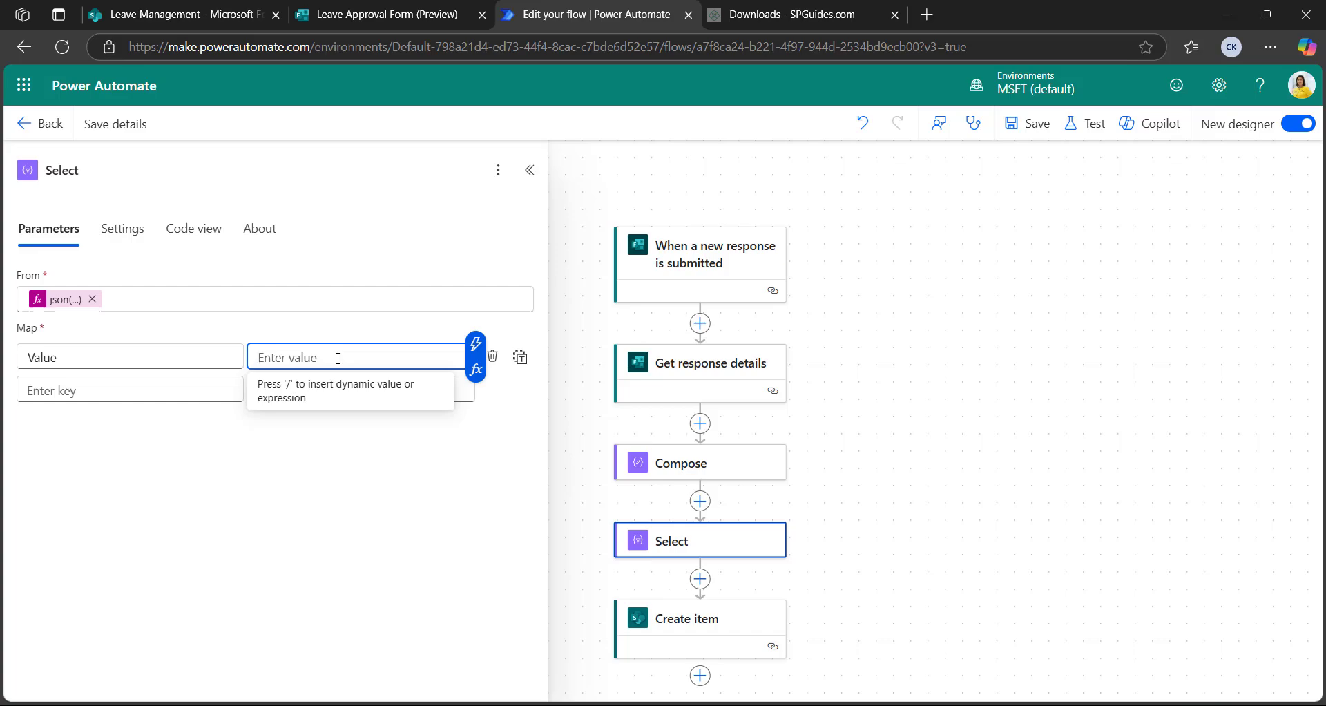
click(476, 369)
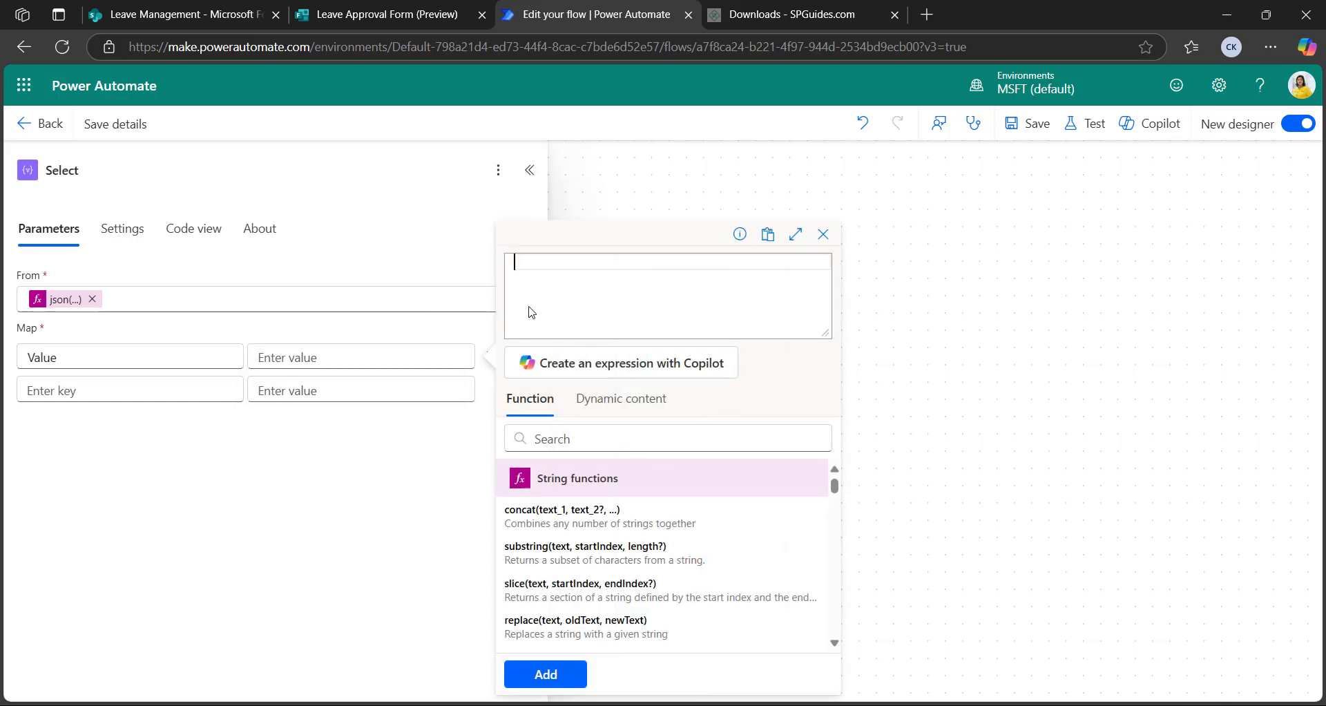
text(te)
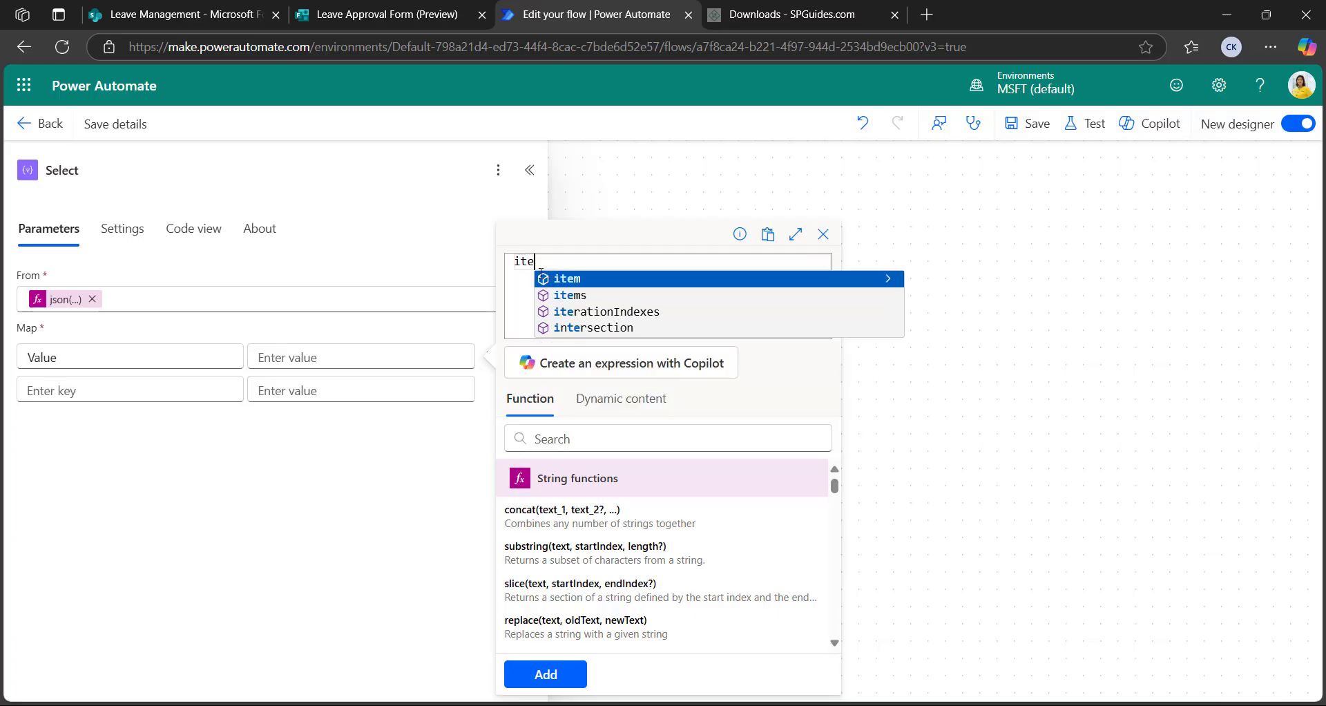
click(580, 280)
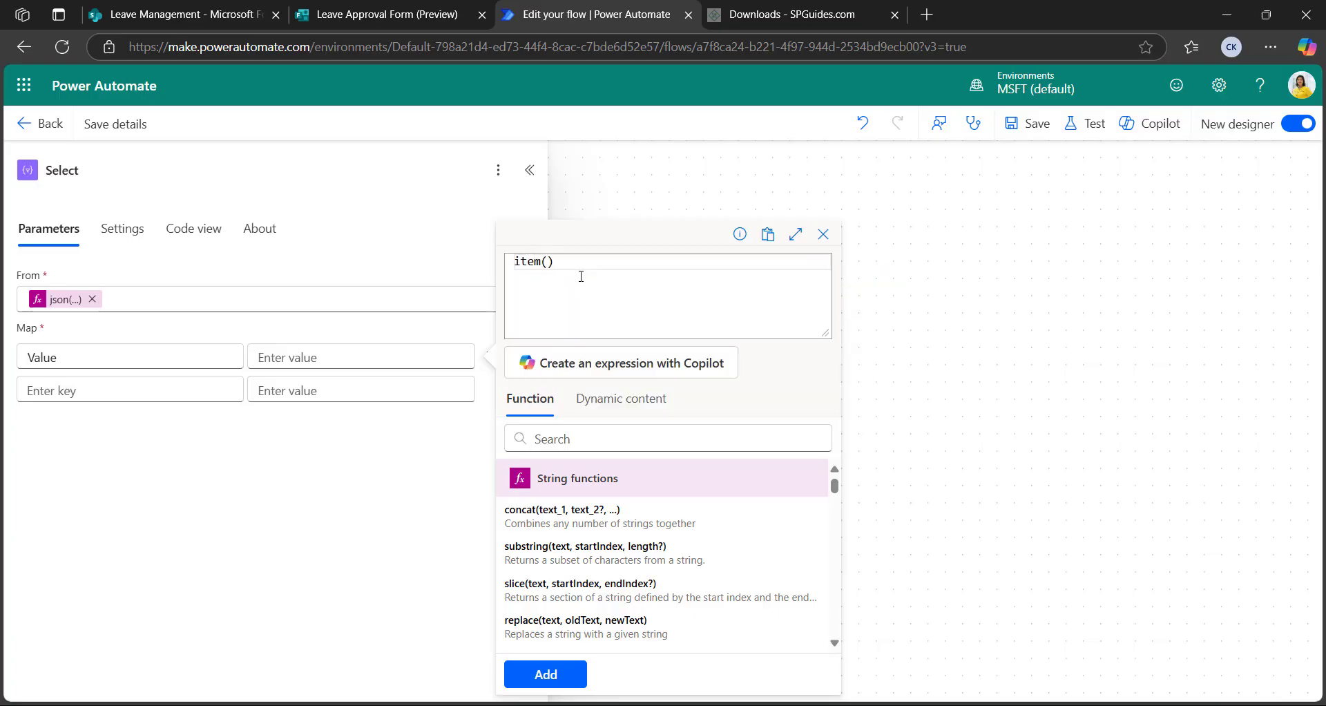
click(548, 680)
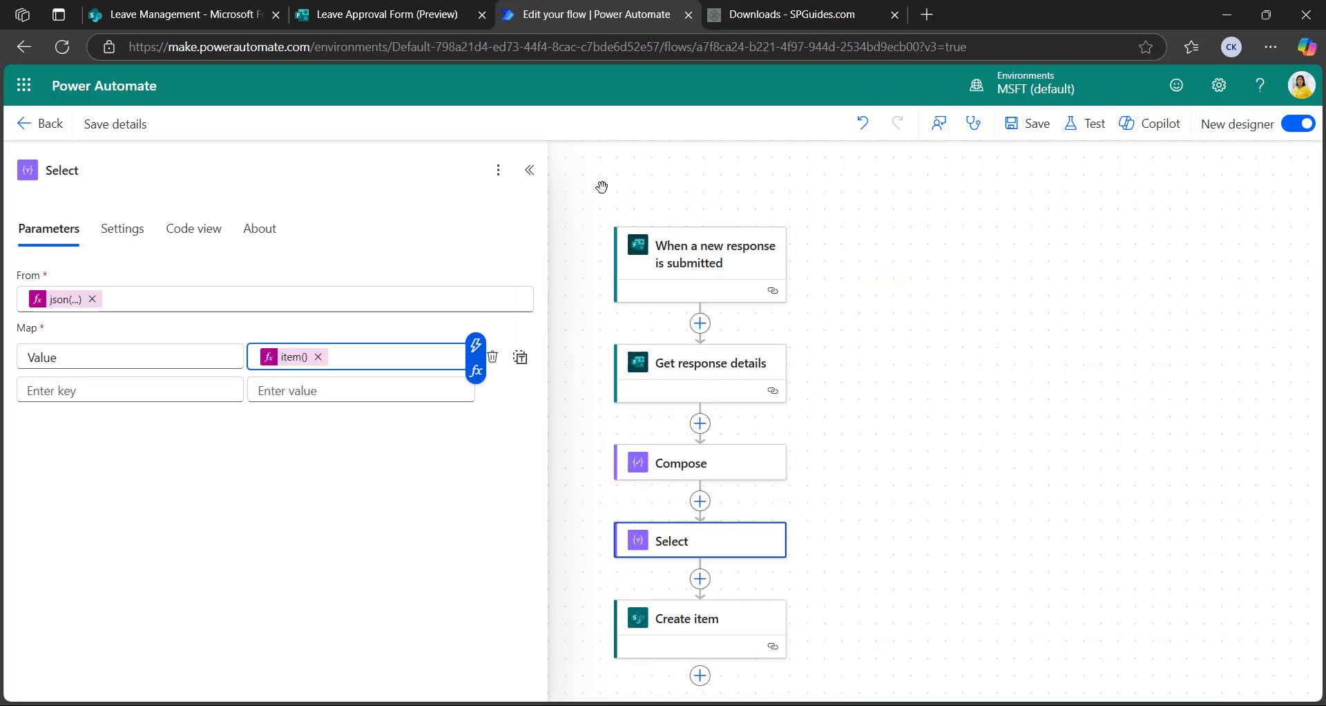
click(530, 171)
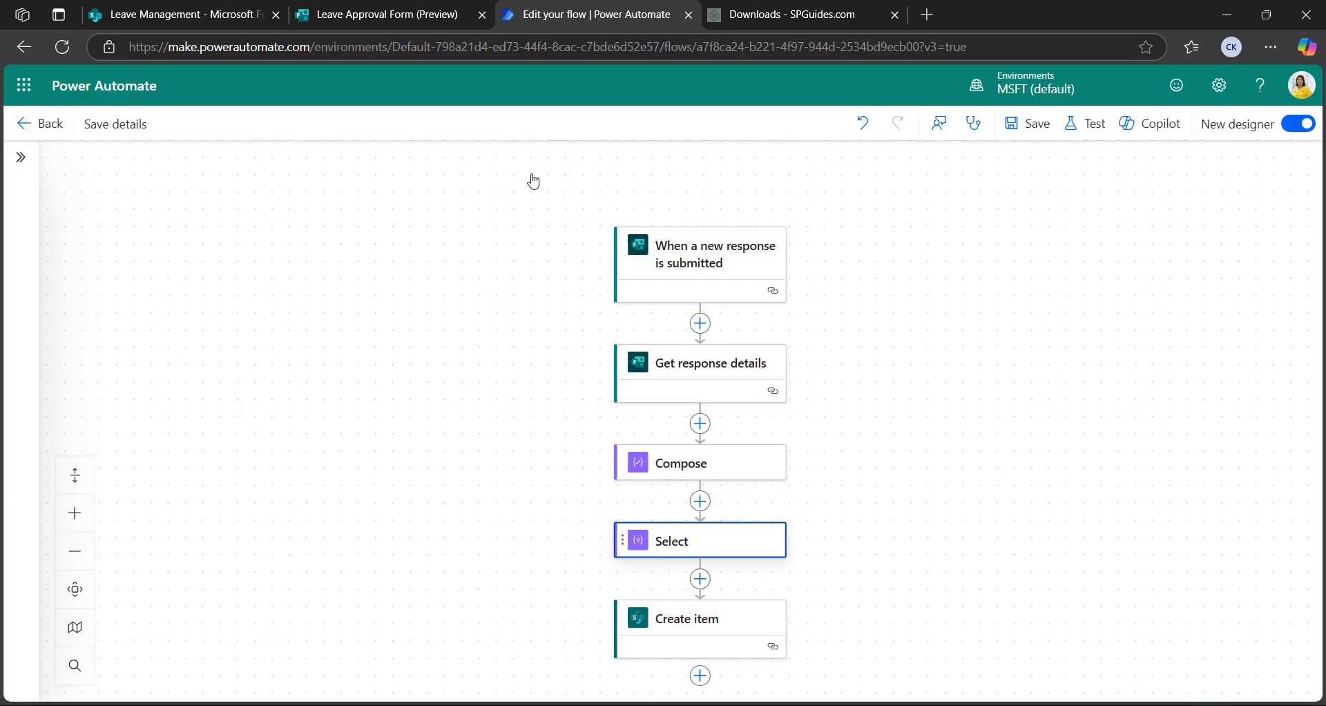
Save the flow and show the optional Leave Type column in Create item
click(1048, 127)
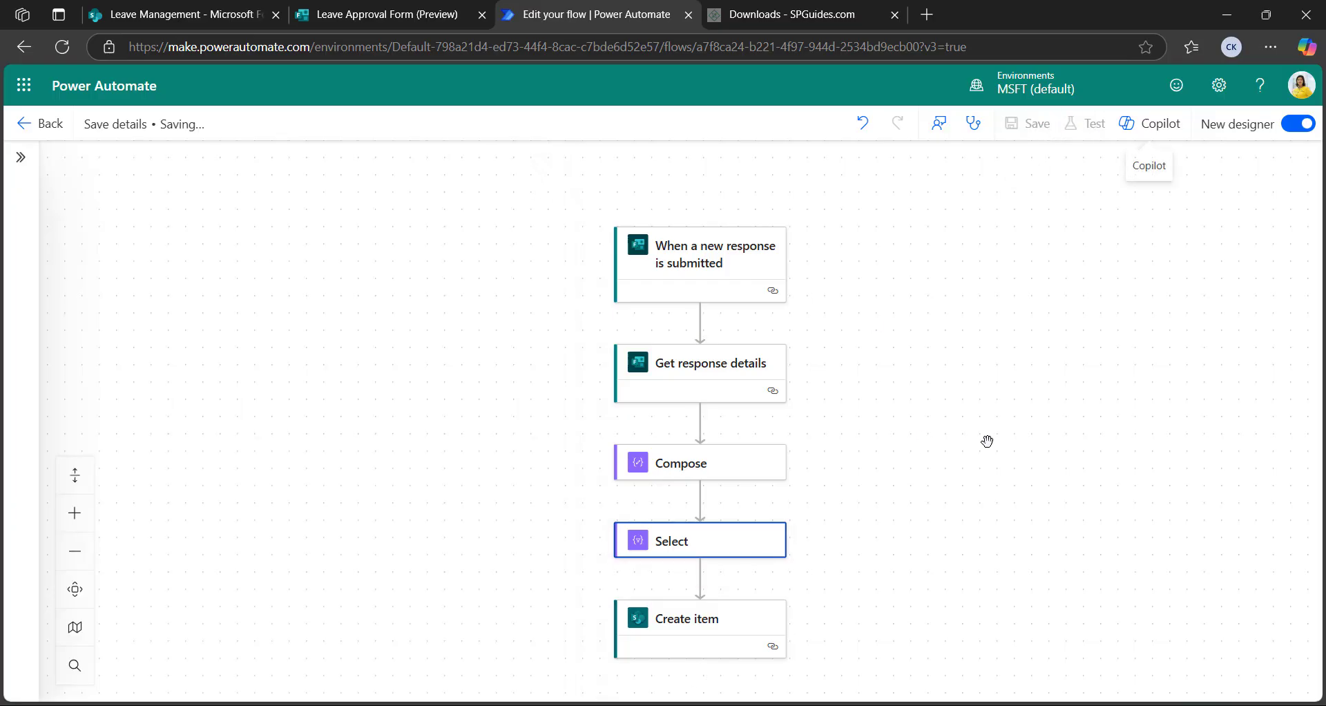
click(700, 525)
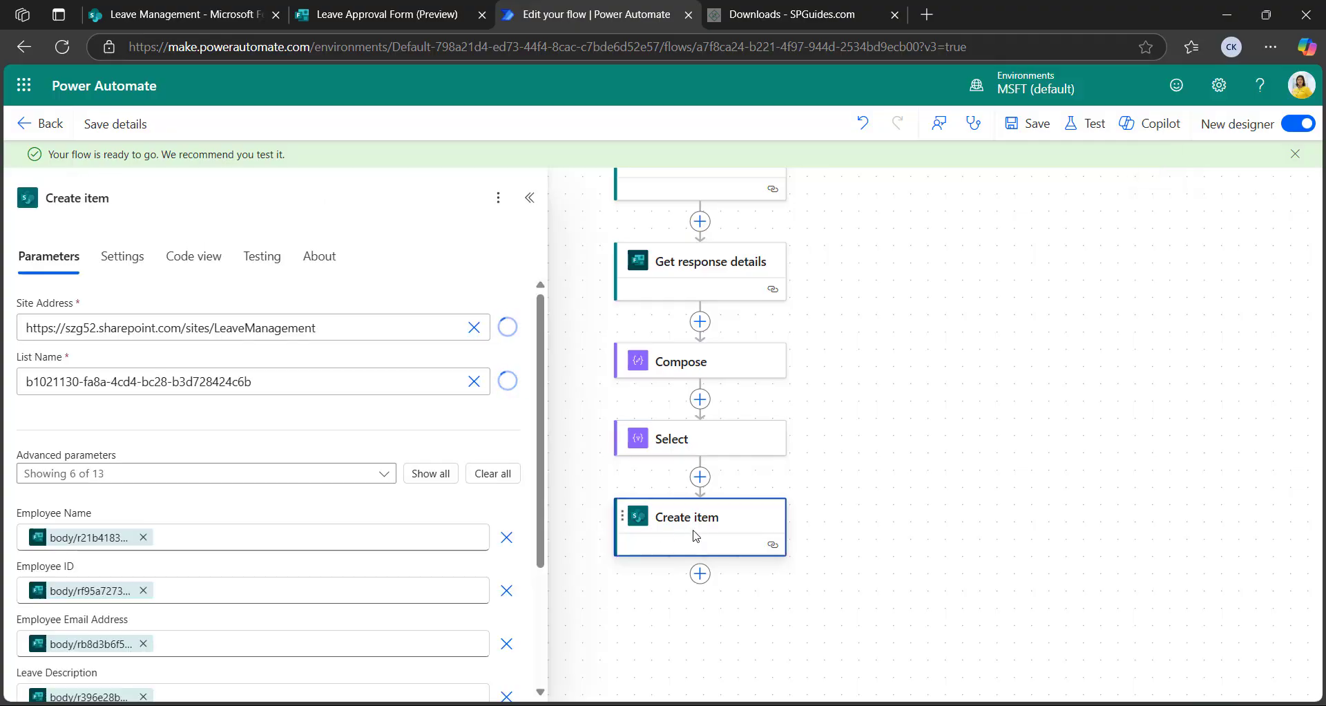
click(208, 473)
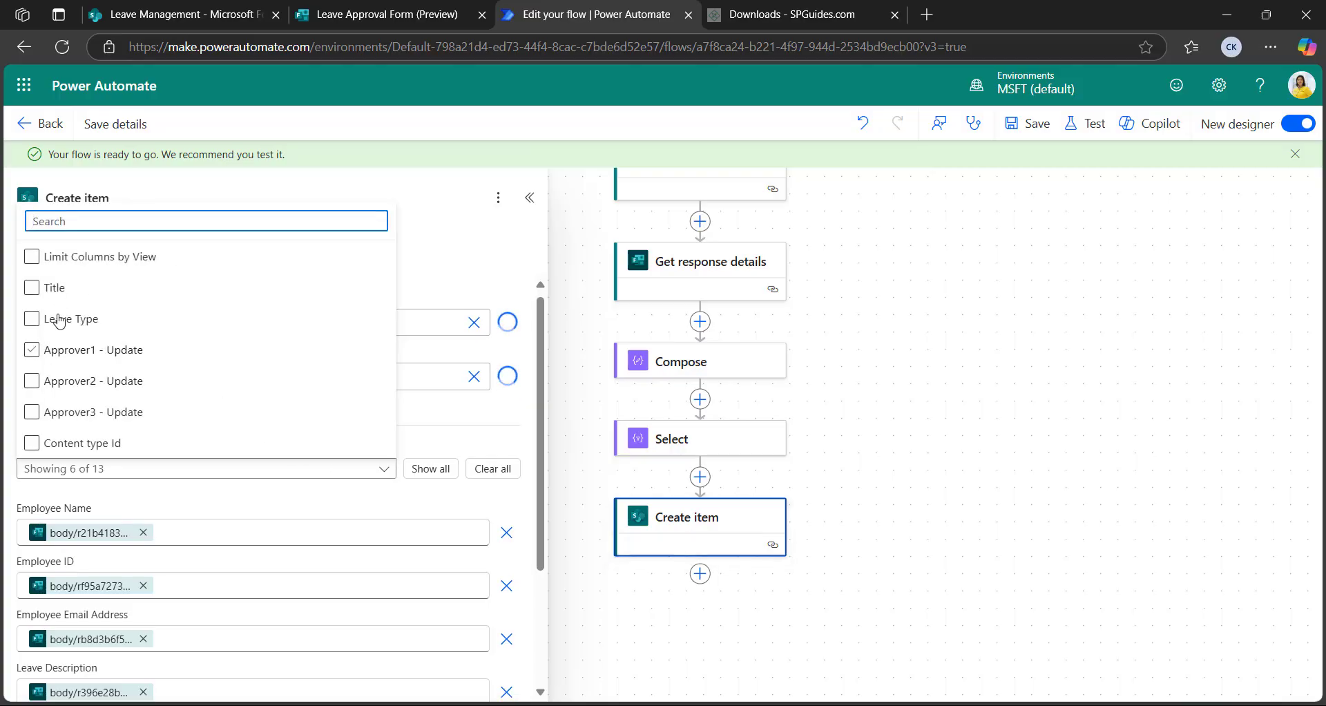
click(90, 324)
click(456, 424)
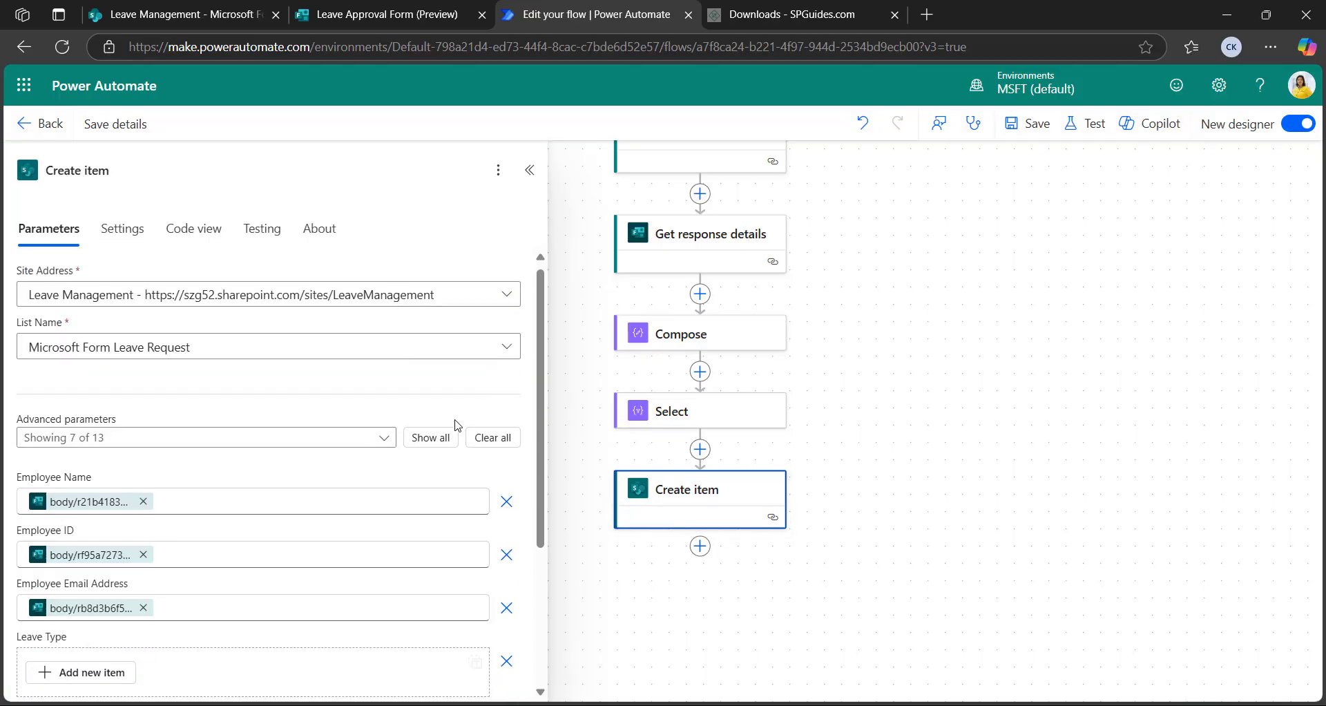
Switch Leave Type to whole-array input, fill it with Select's Output, and save
scroll(277, 506, down, 3)
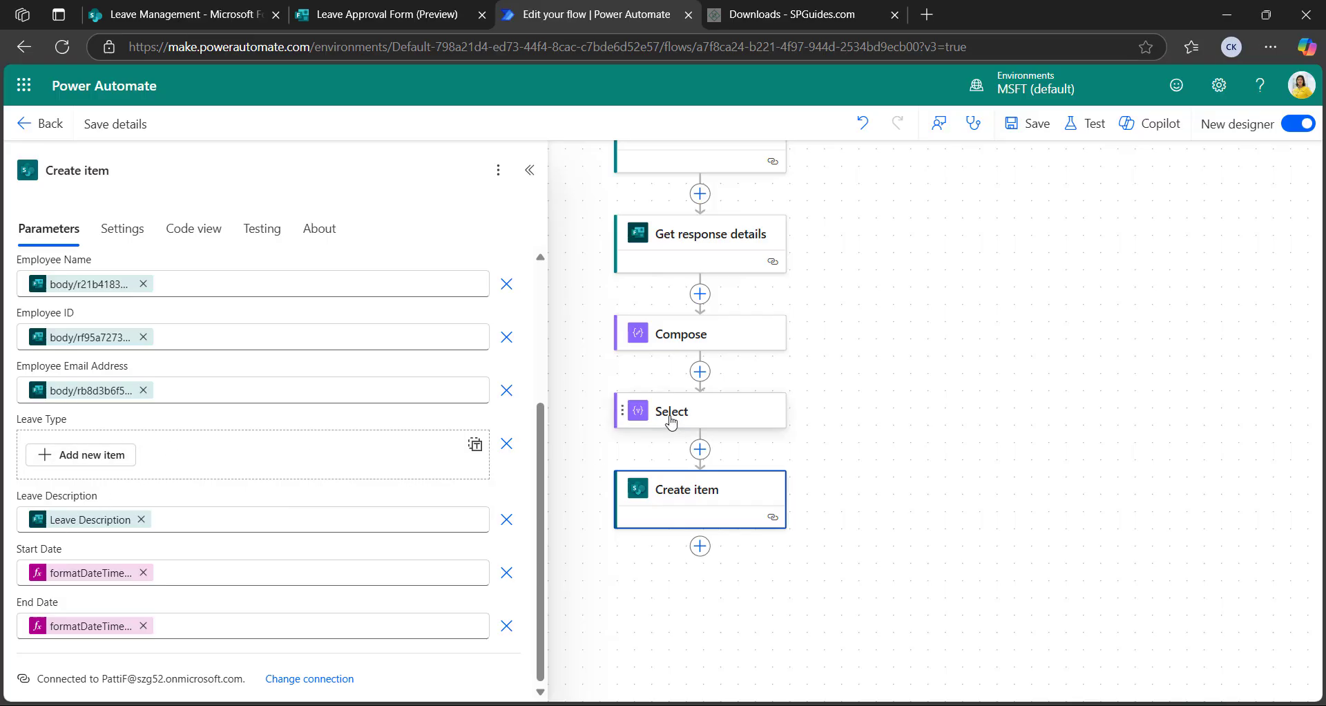
click(475, 446)
click(138, 451)
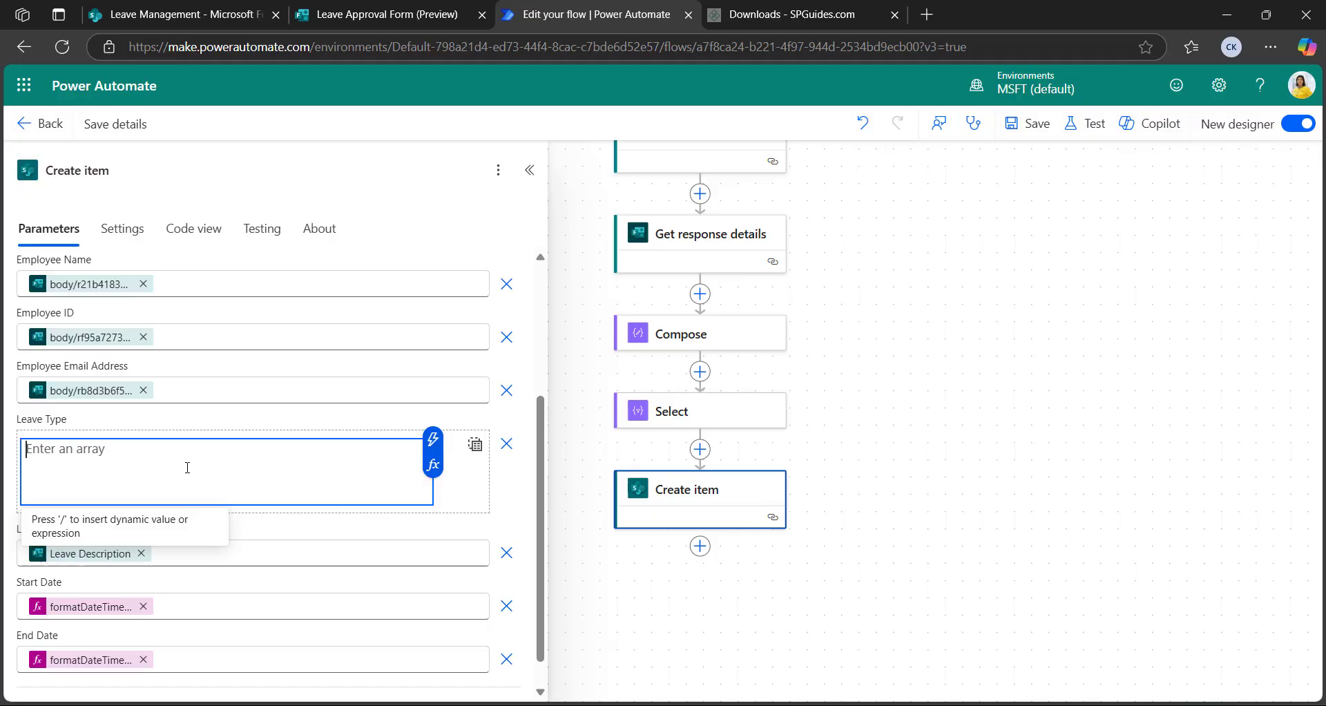
click(433, 439)
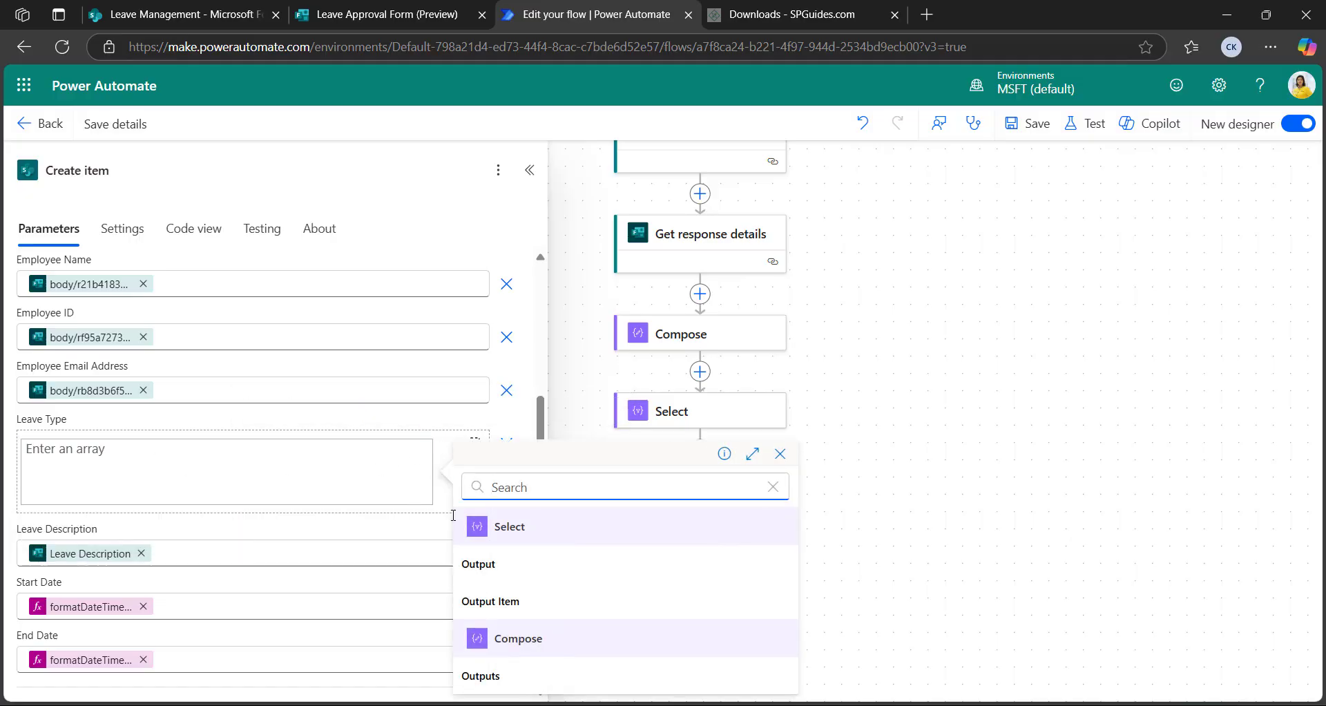
click(497, 565)
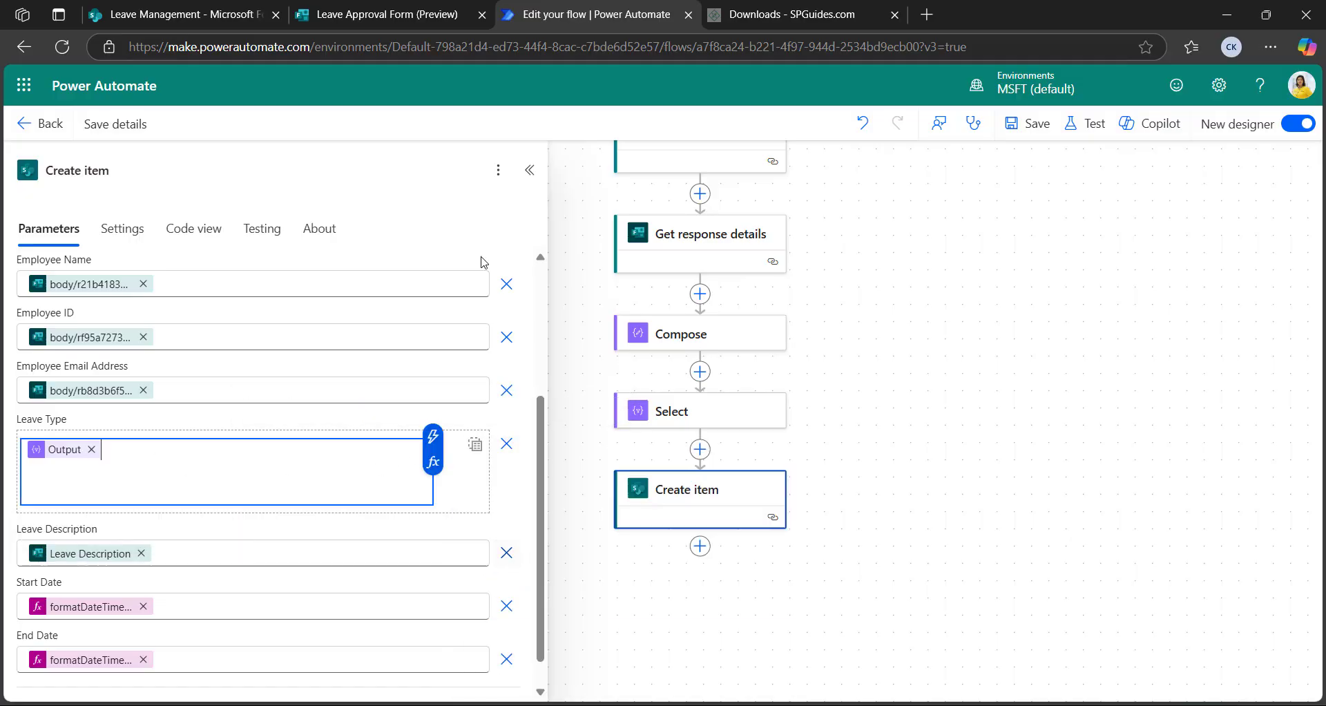
click(532, 171)
click(1038, 128)
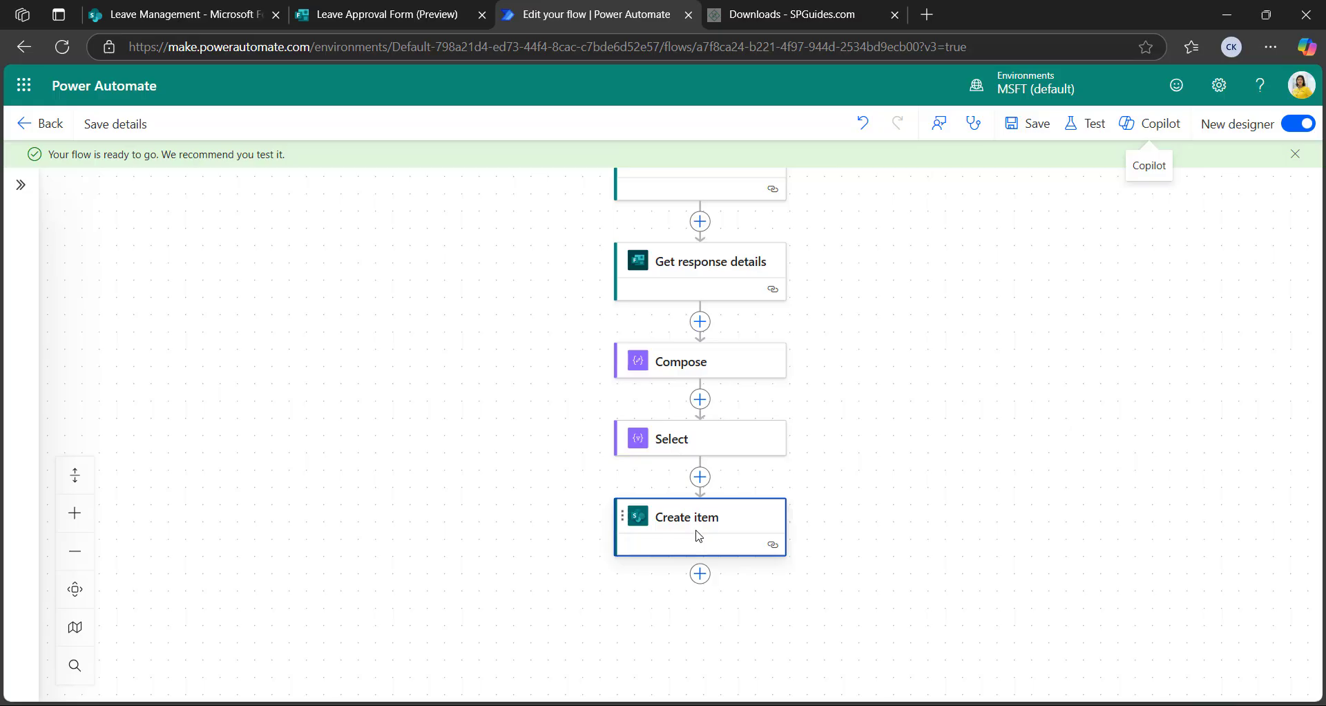
Add a Compose action after Create item named 'Compose - File'
click(700, 573)
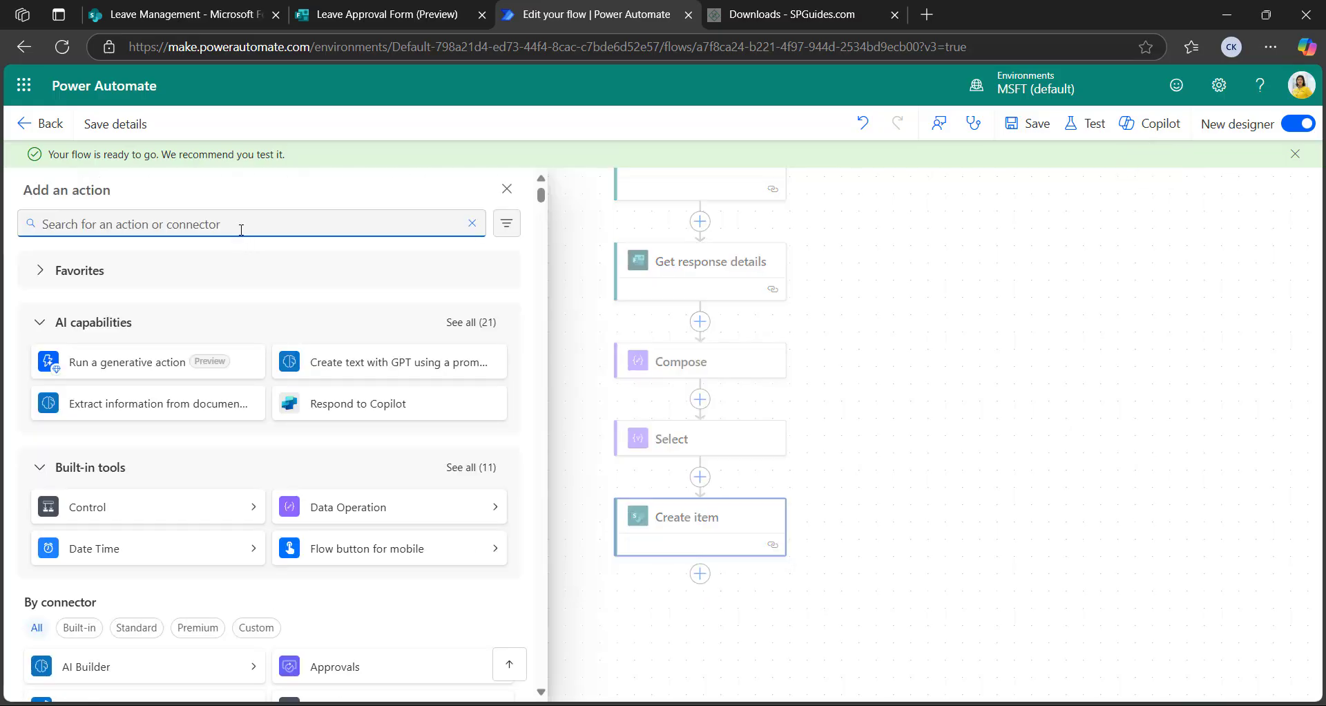
click(242, 228)
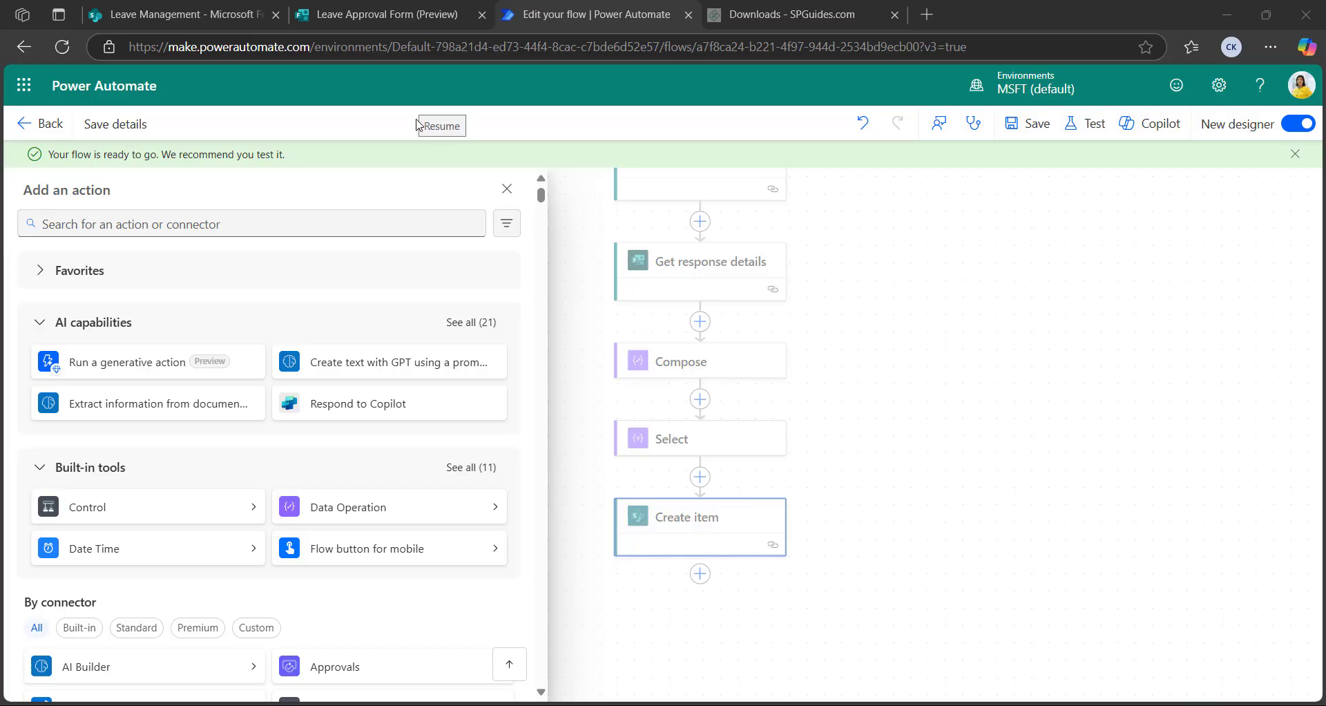
click(154, 224)
text(compose)
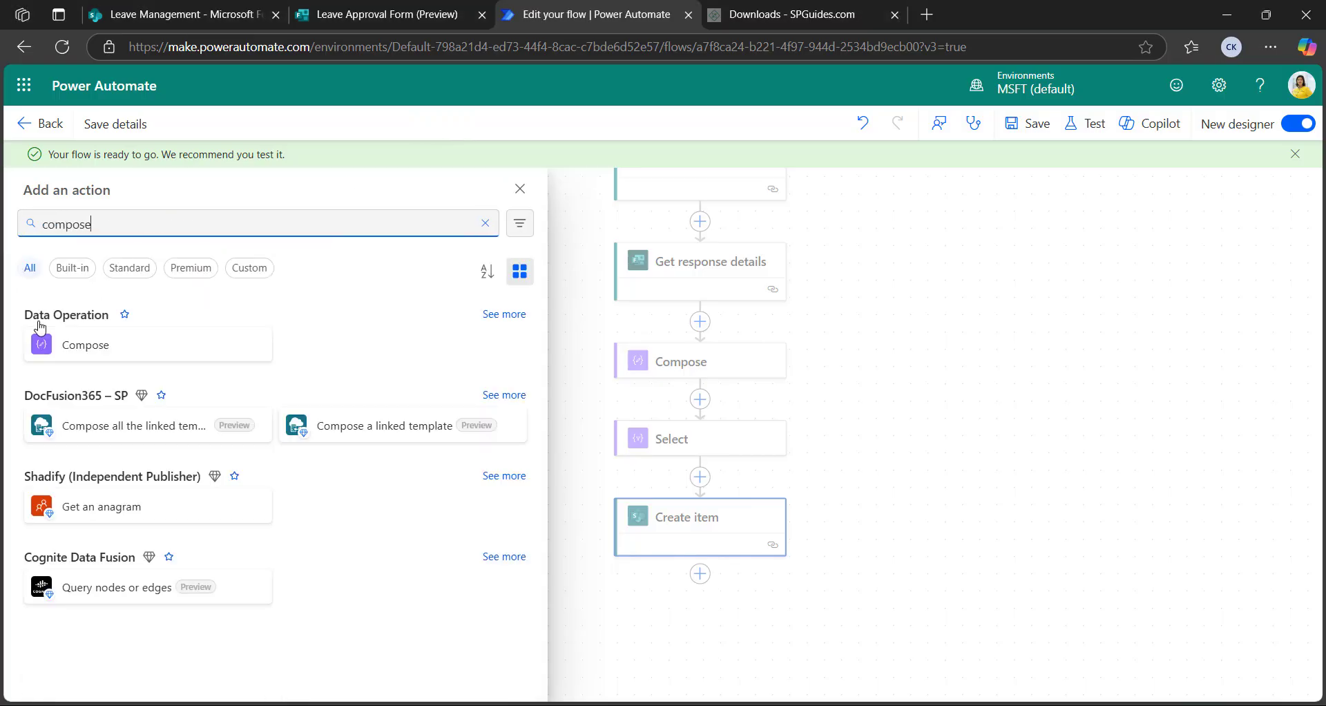
click(62, 358)
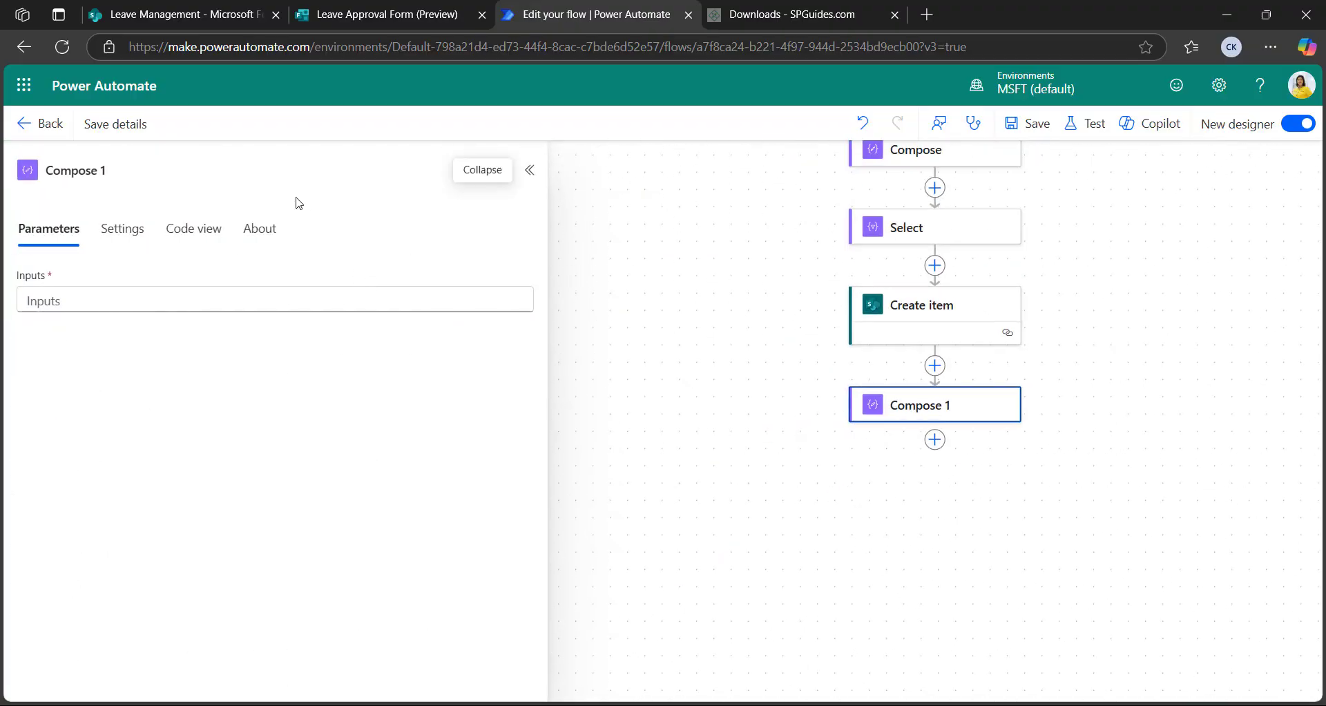
click(143, 175)
text(-)
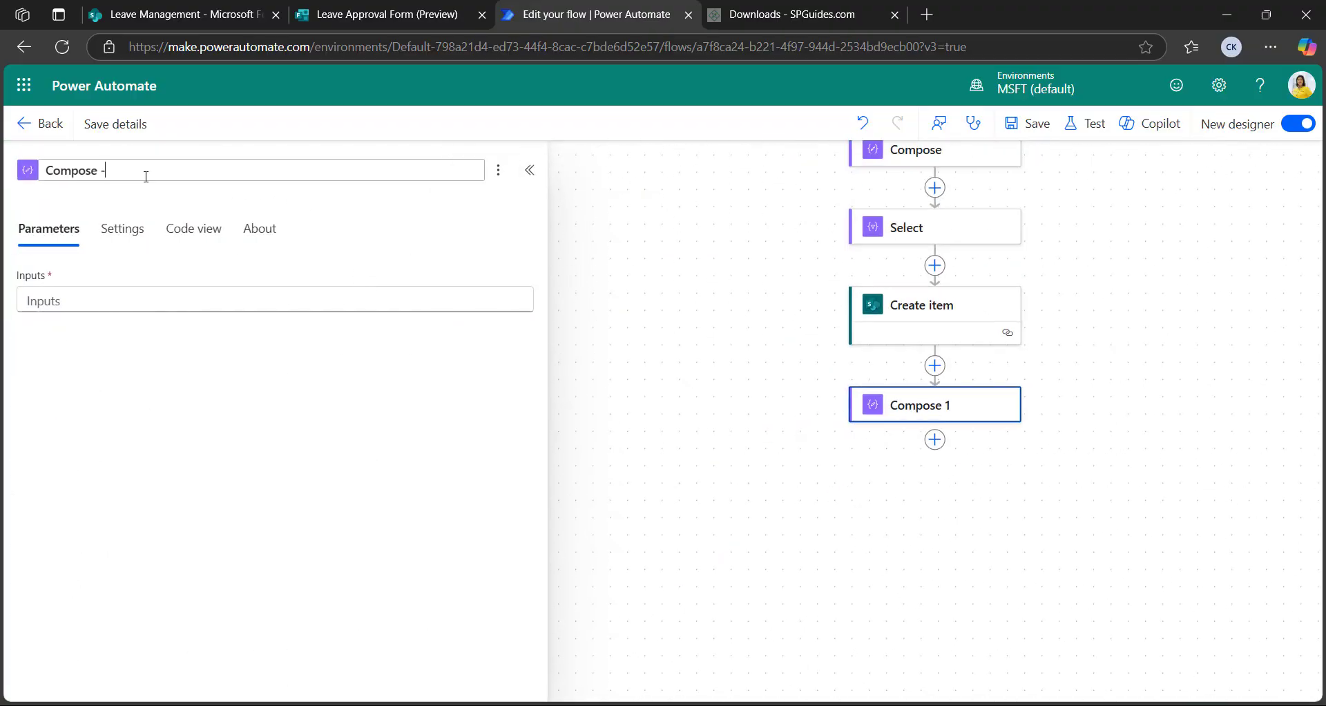
text( File)
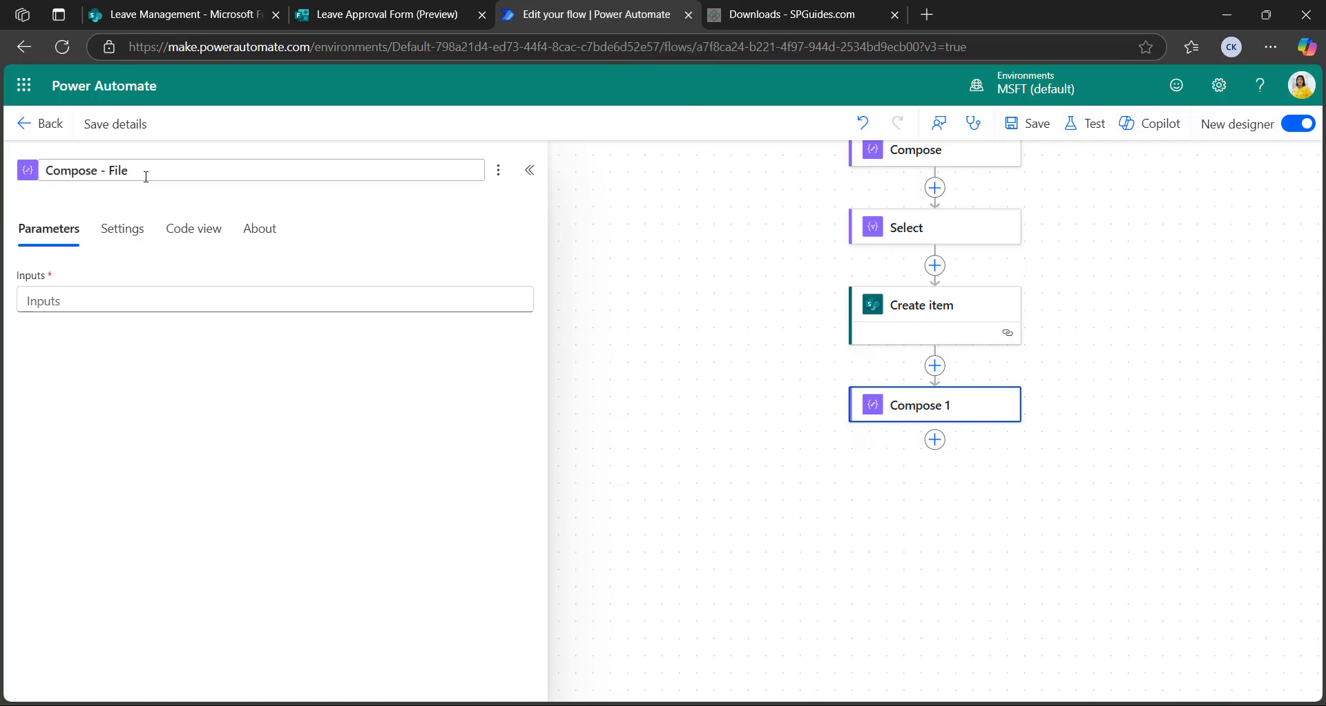
key(Return)
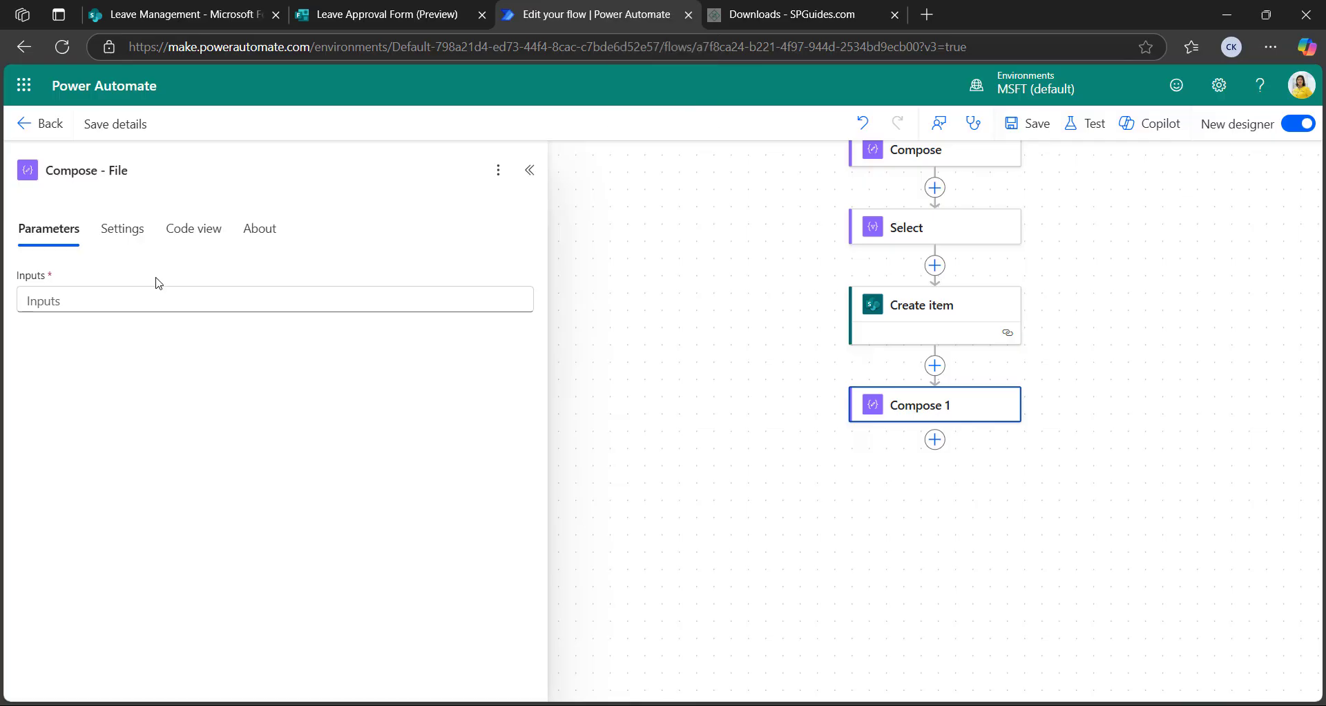
Set Compose - File's Inputs to json() of the Attach Certificate answer
click(148, 303)
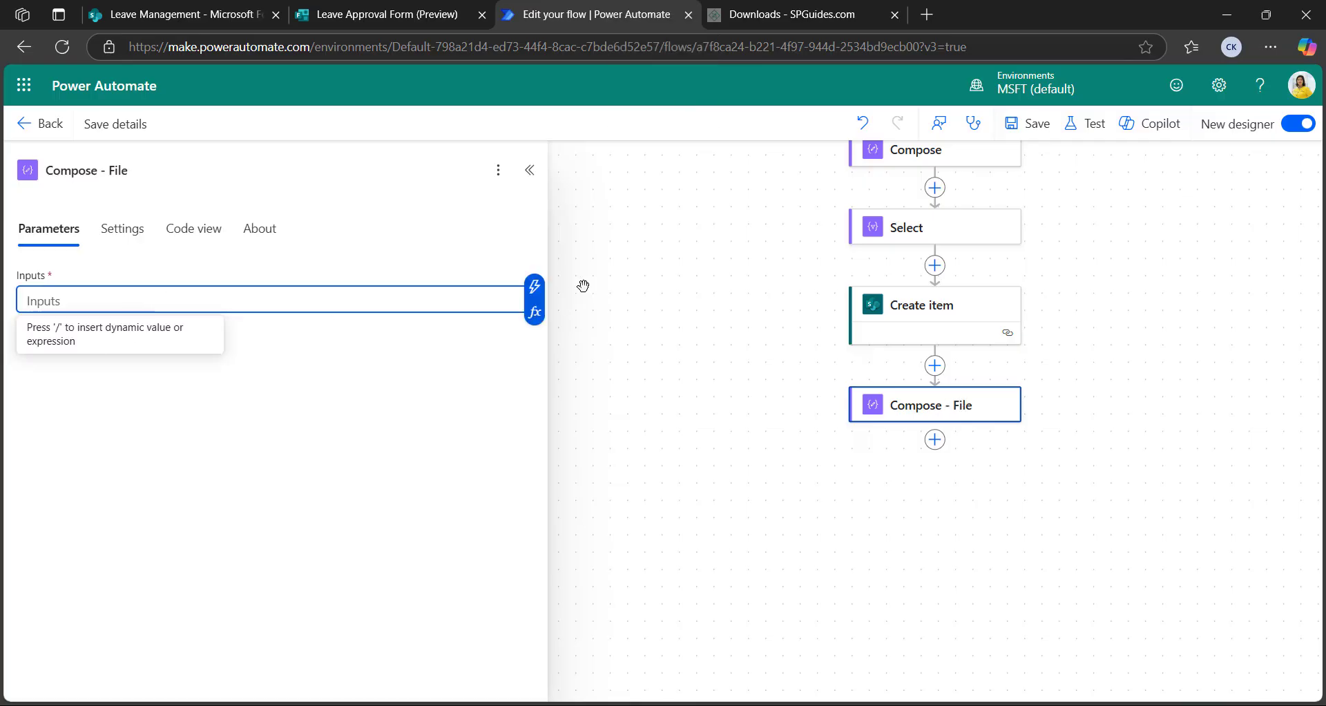
click(533, 289)
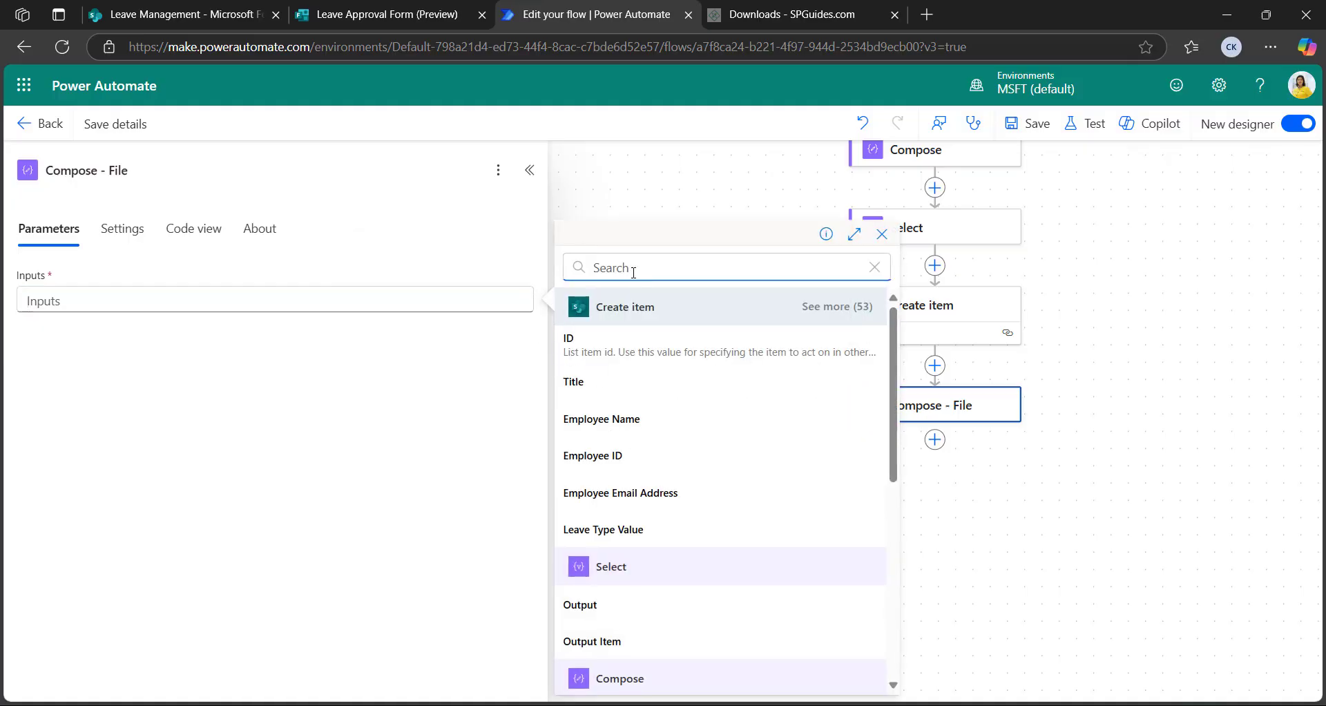
click(475, 296)
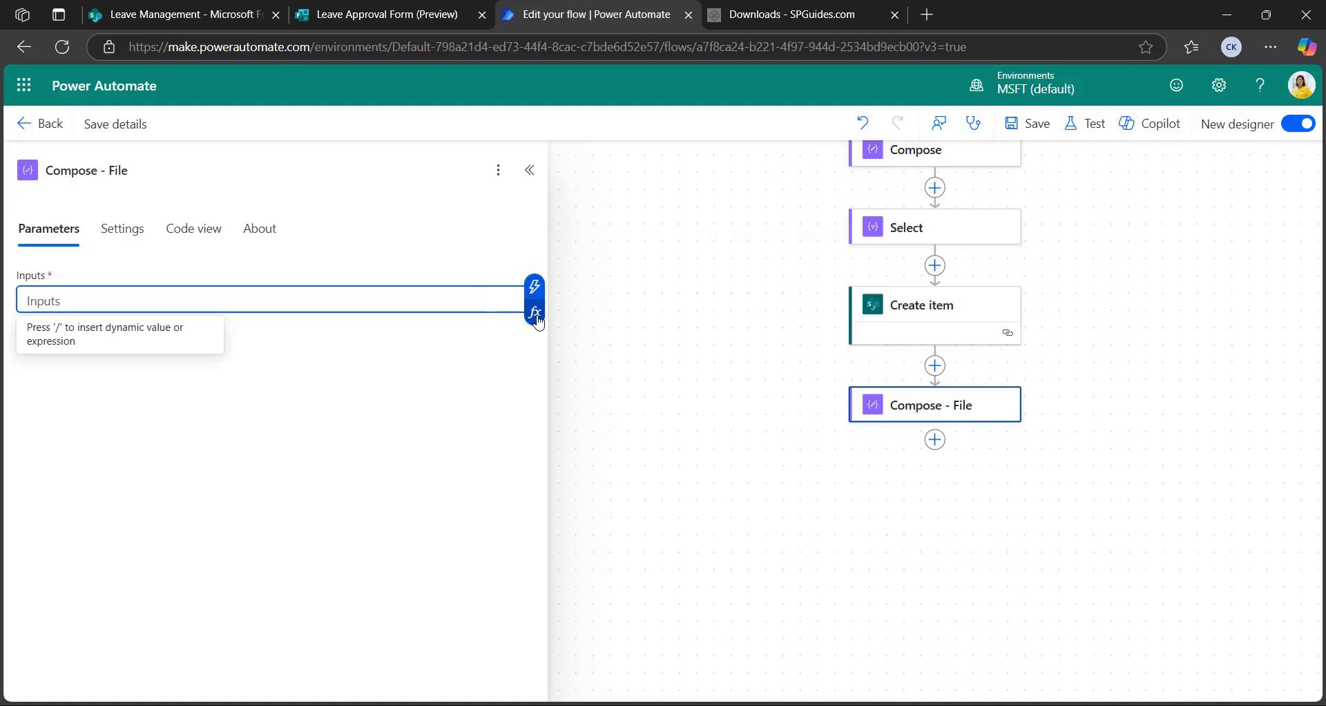
click(545, 308)
click(631, 273)
text(js)
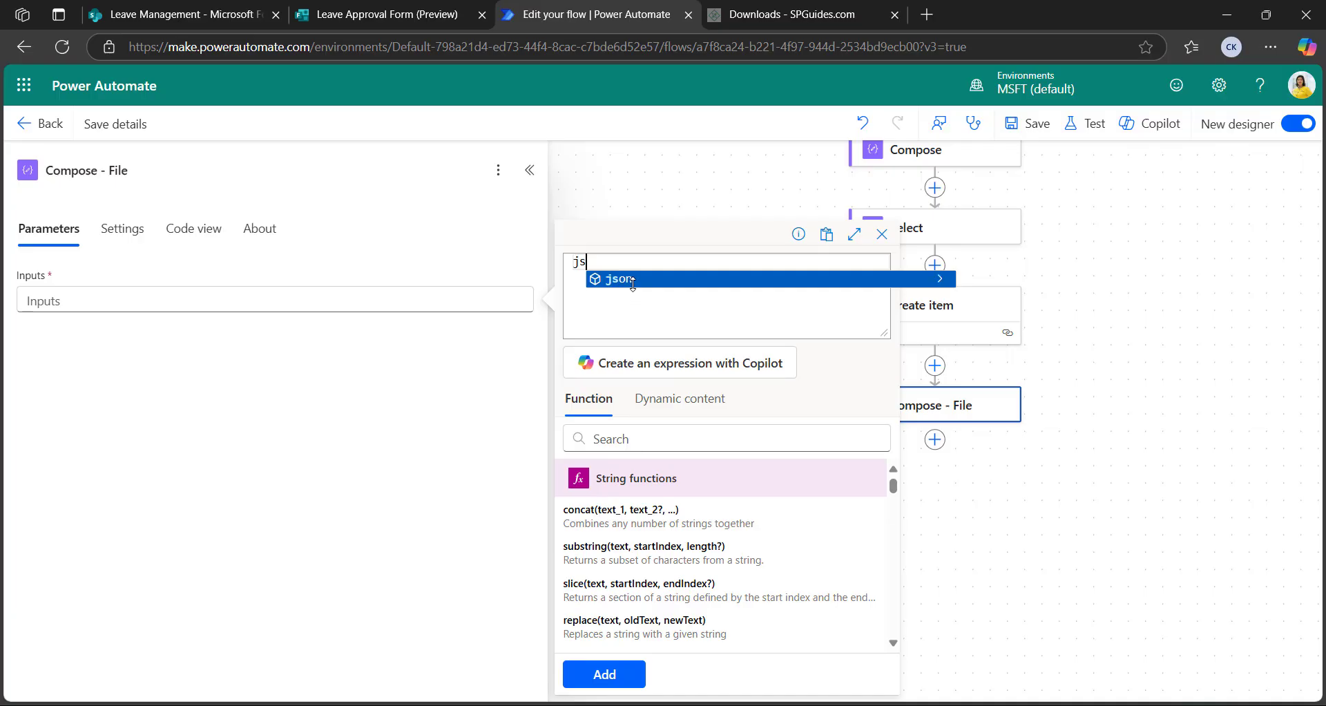
text(on()
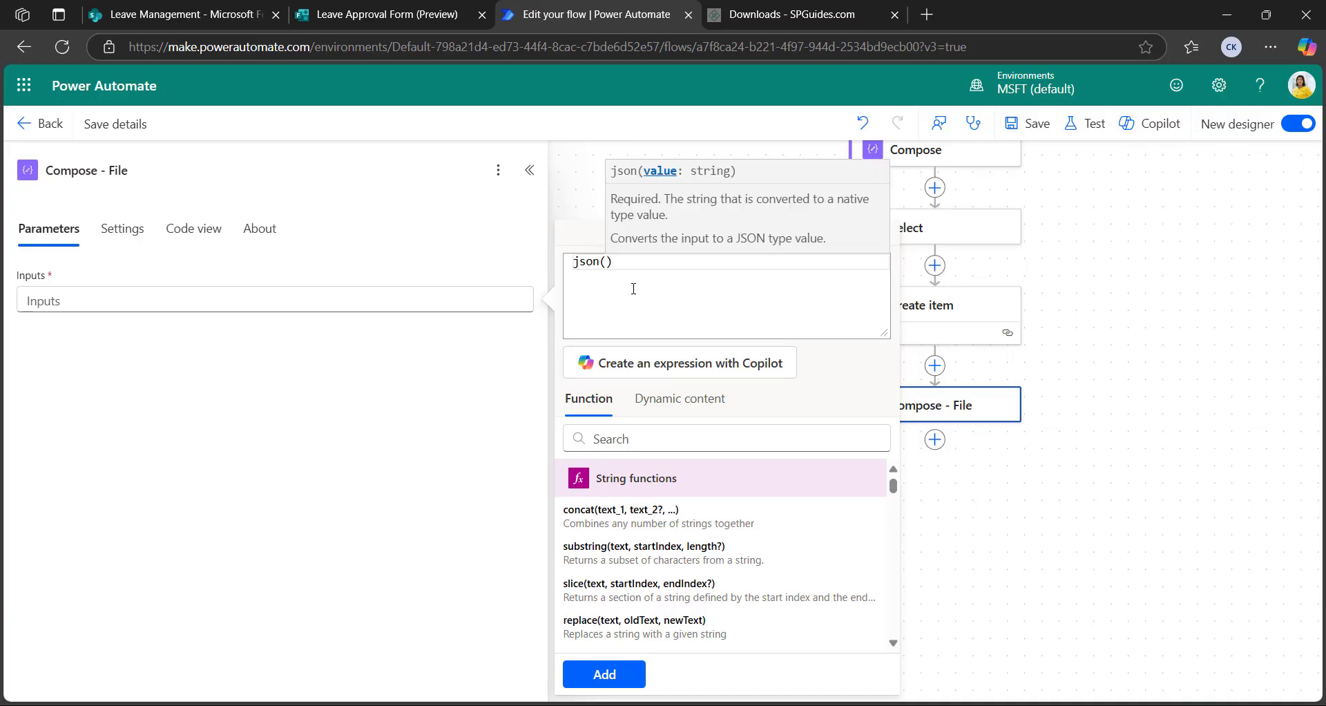
click(660, 402)
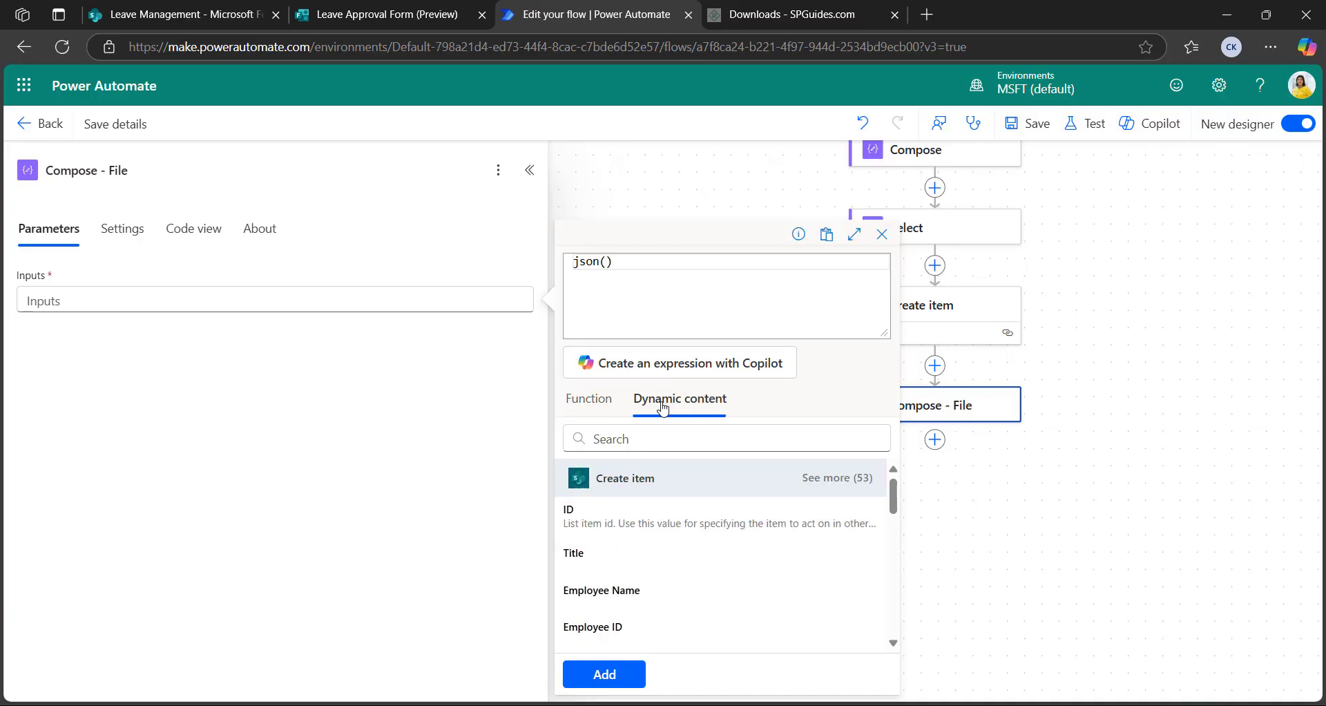
click(641, 439)
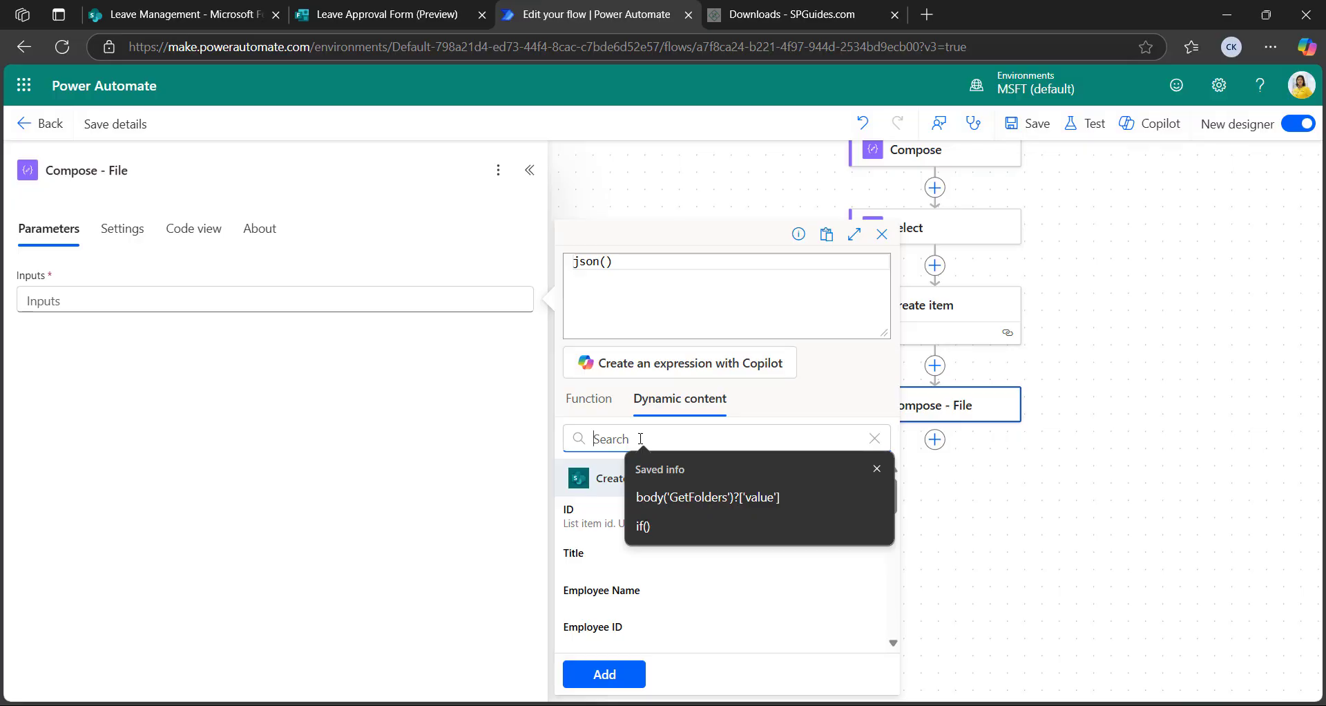
text(att)
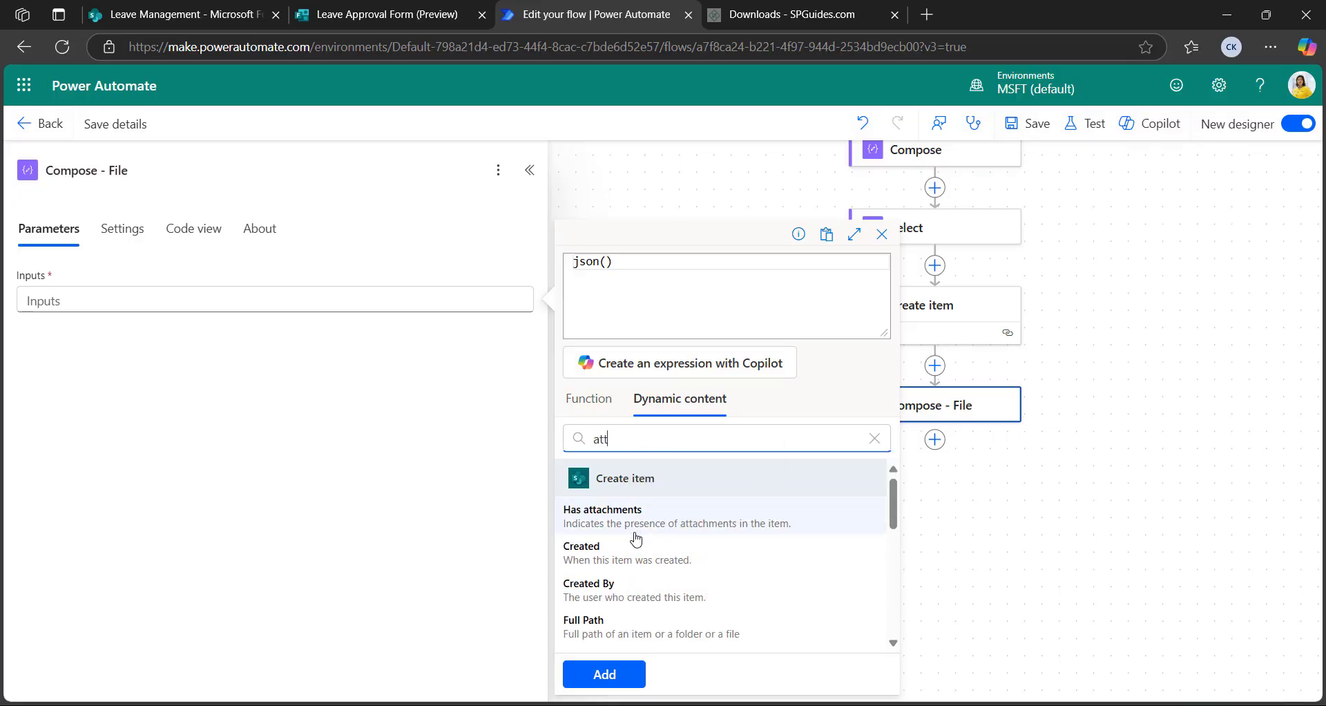
scroll(643, 552, down, 5)
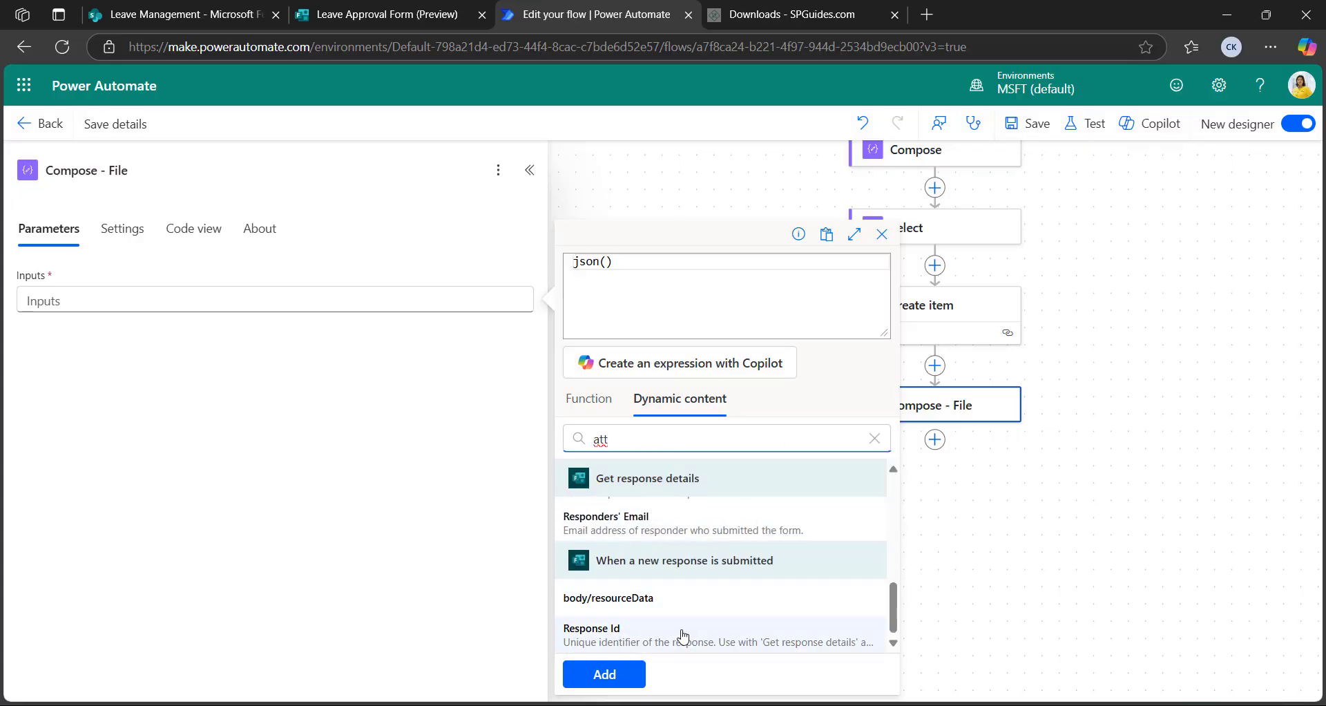
scroll(663, 615, up, 4)
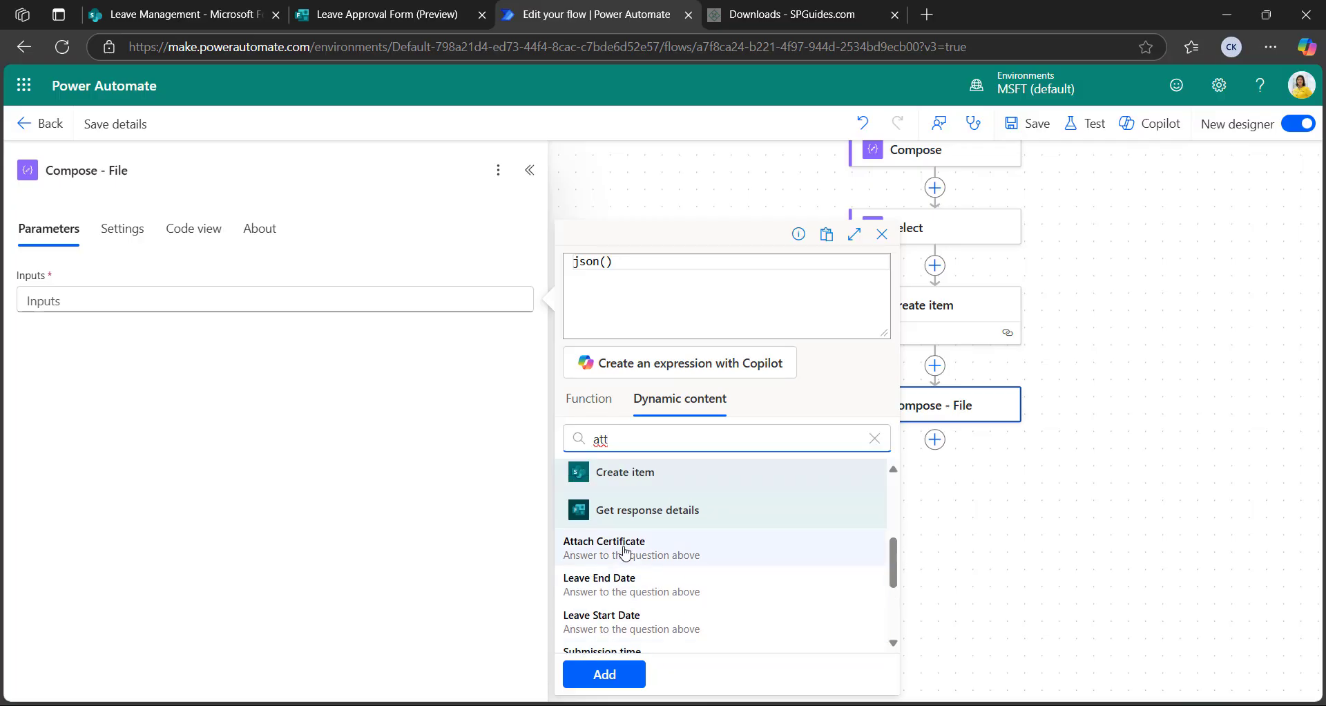
click(622, 550)
click(601, 680)
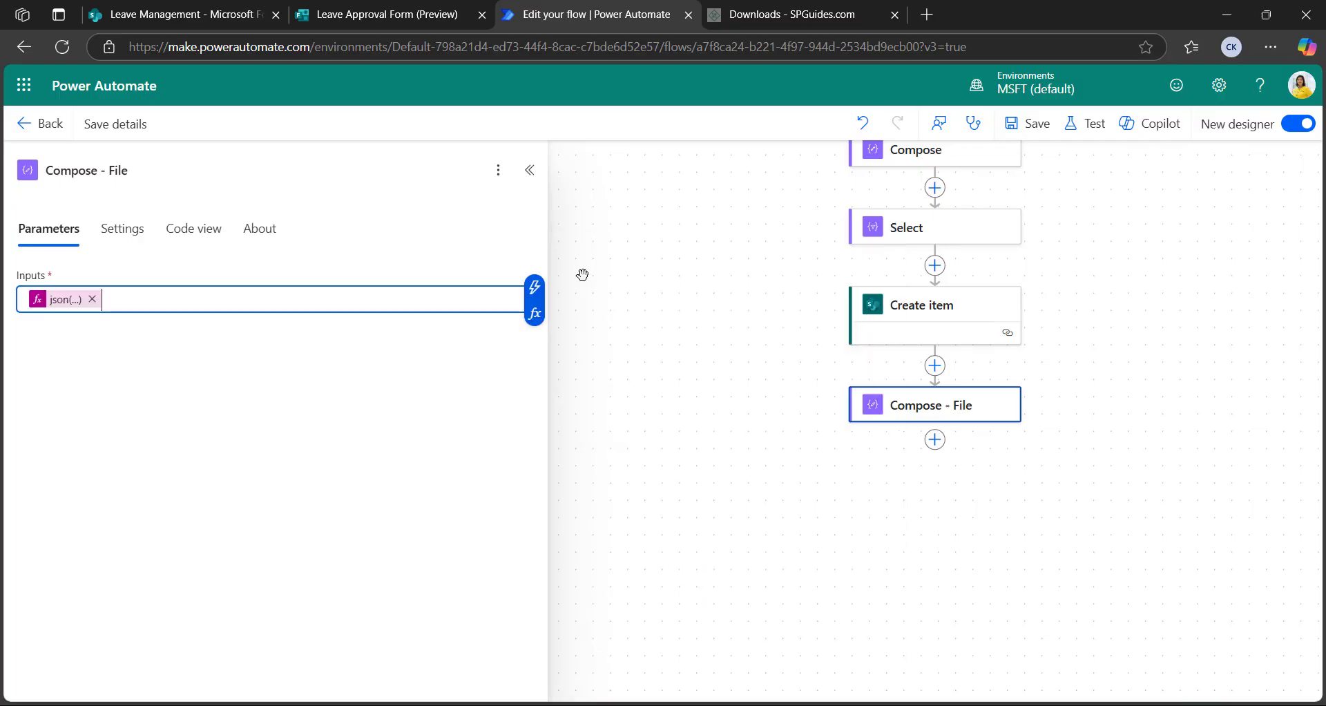
click(530, 170)
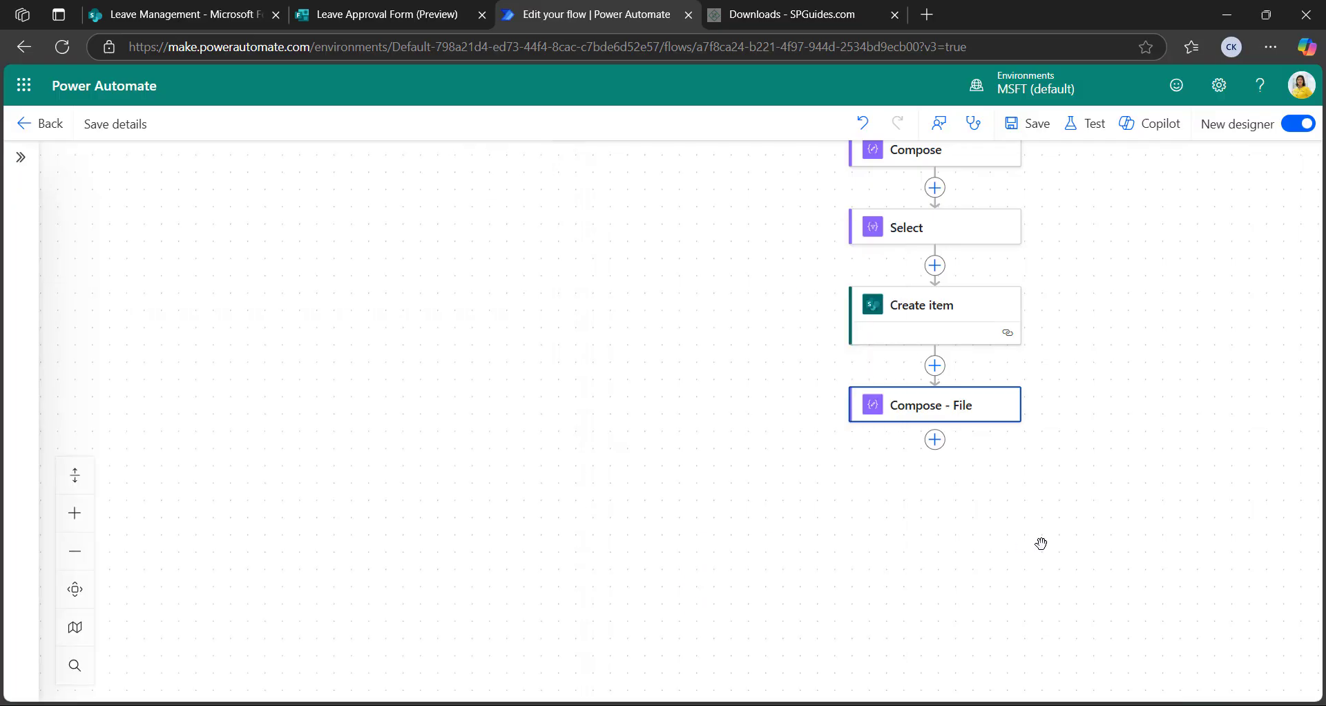
Add an Apply to each loop after Compose - File iterating over its Outputs
click(935, 439)
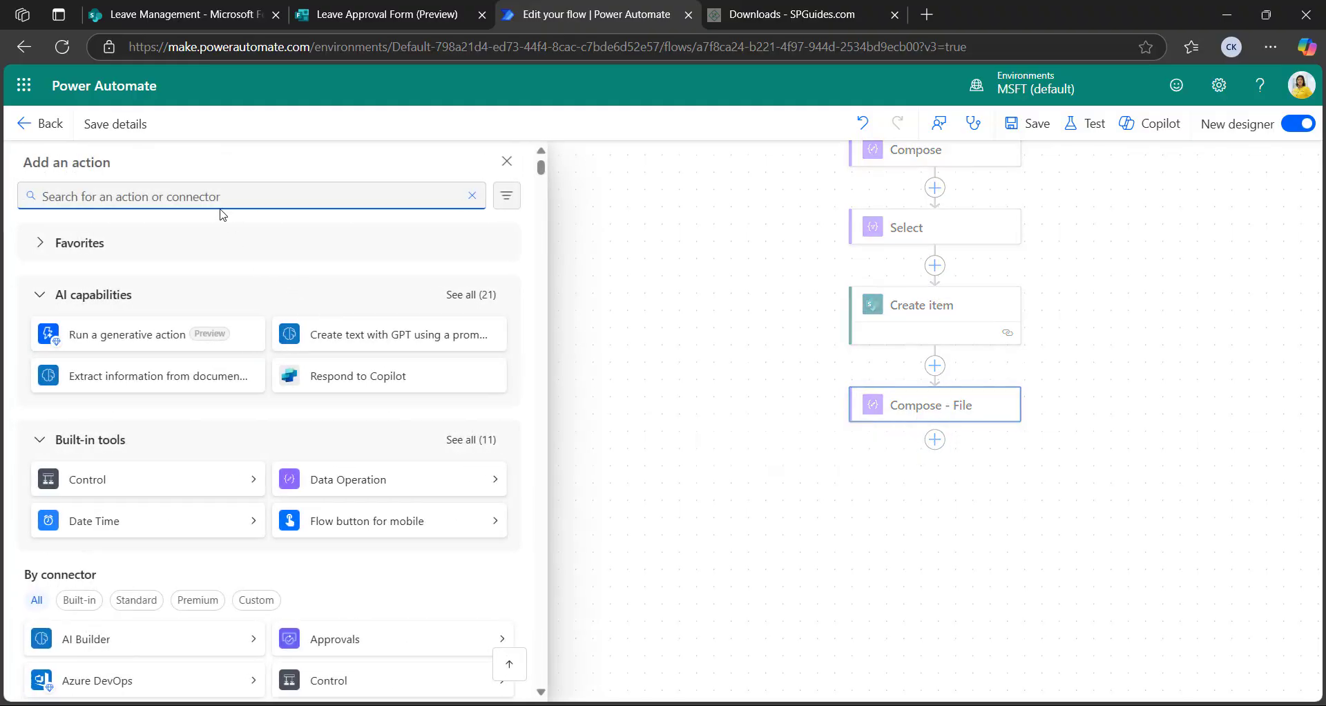
text(apply)
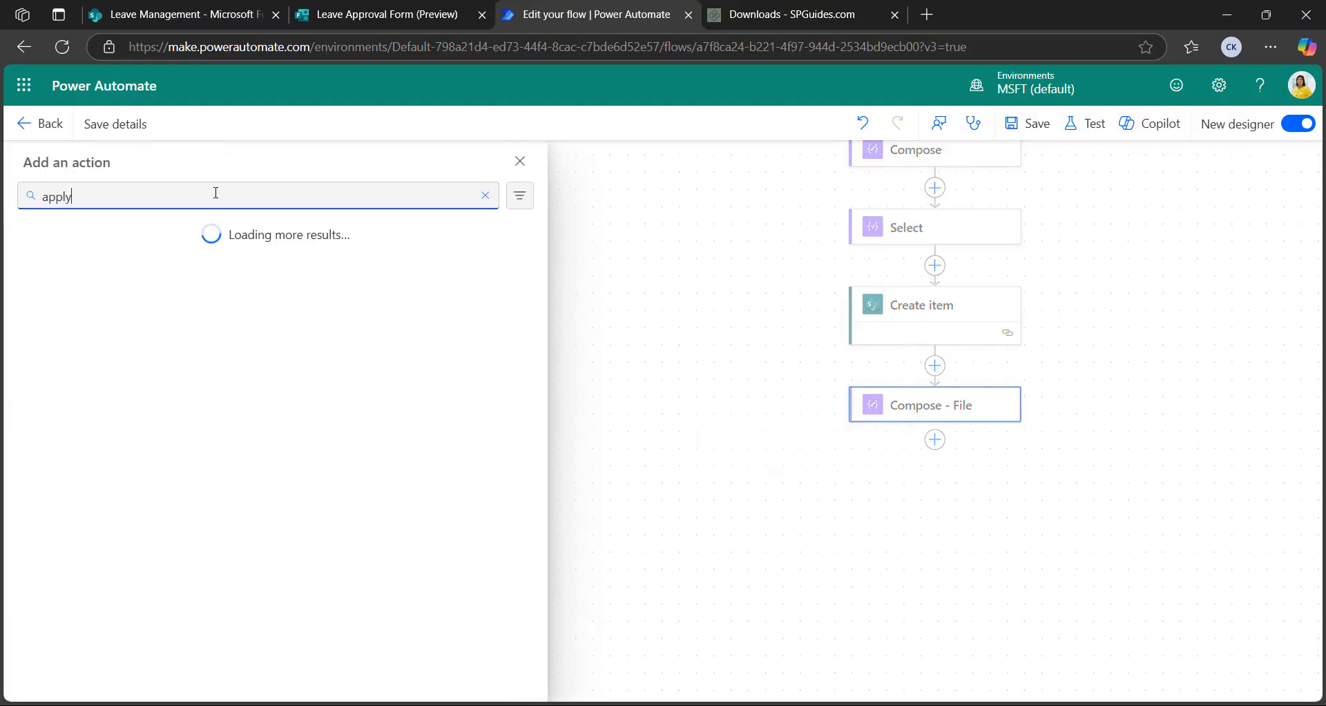
text( to each)
click(195, 297)
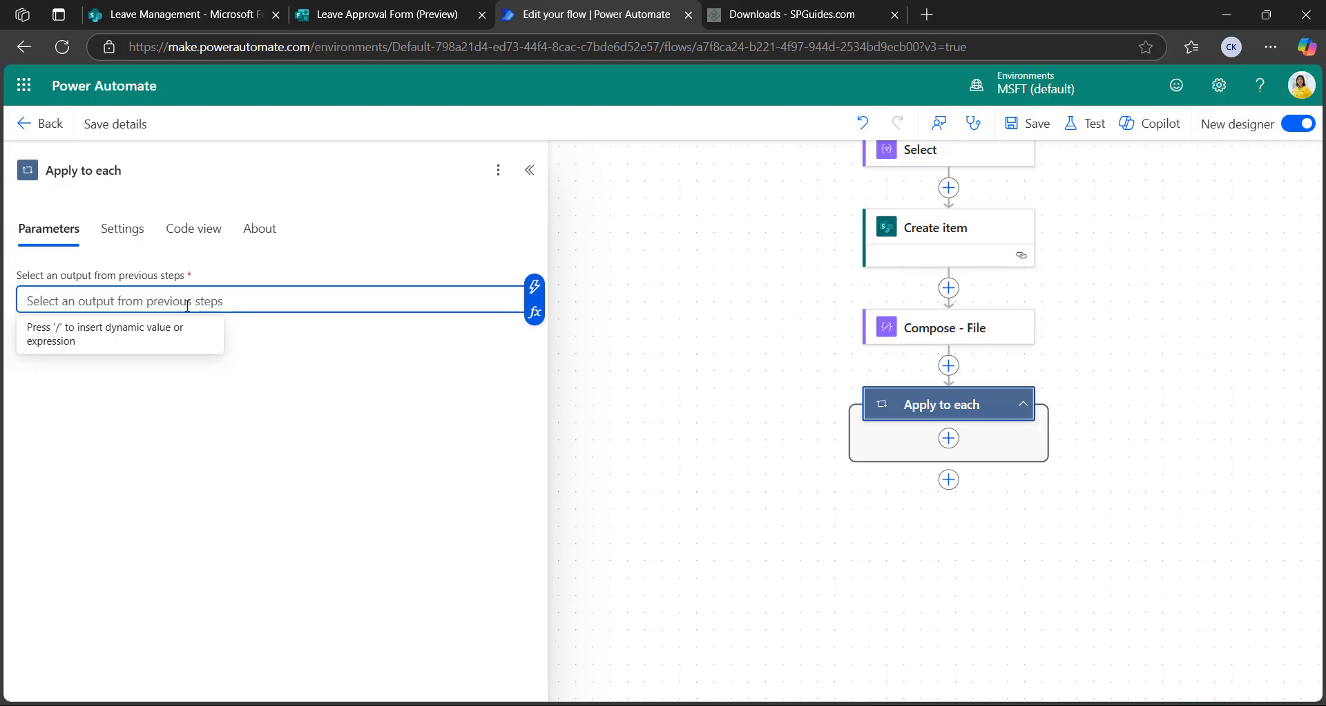
click(534, 286)
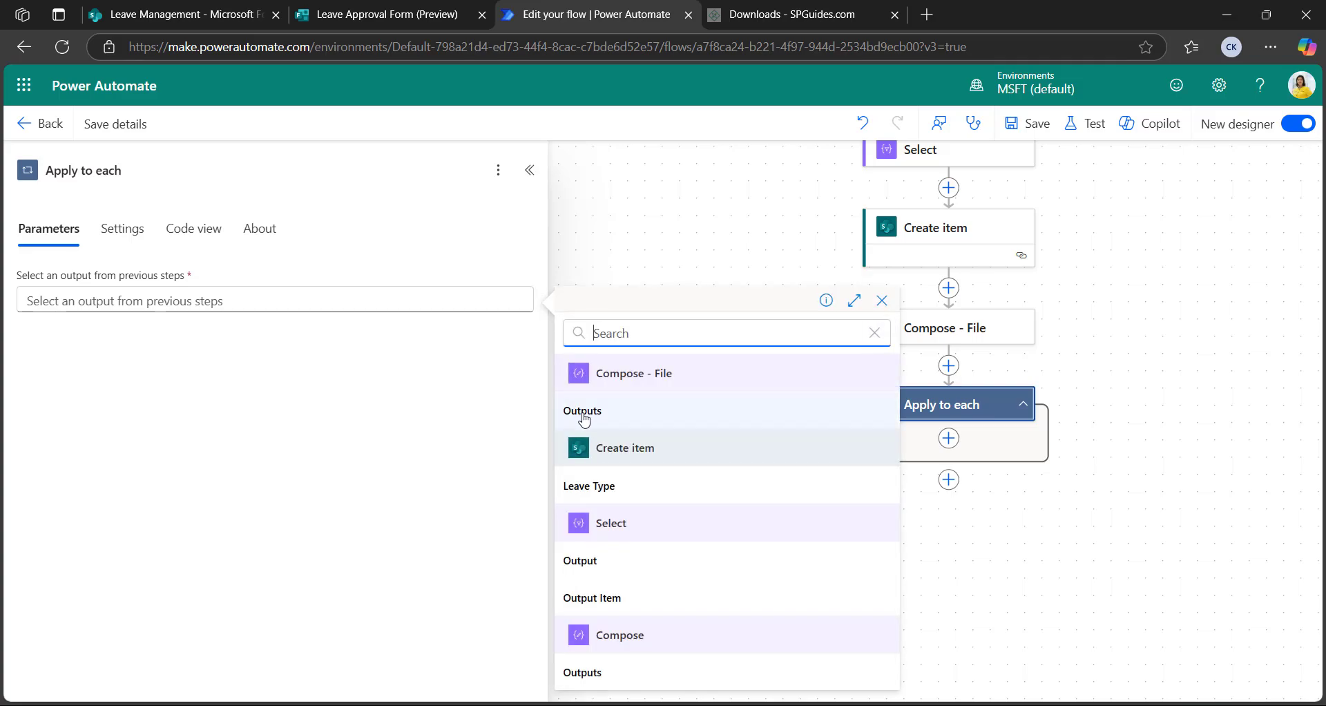
click(583, 414)
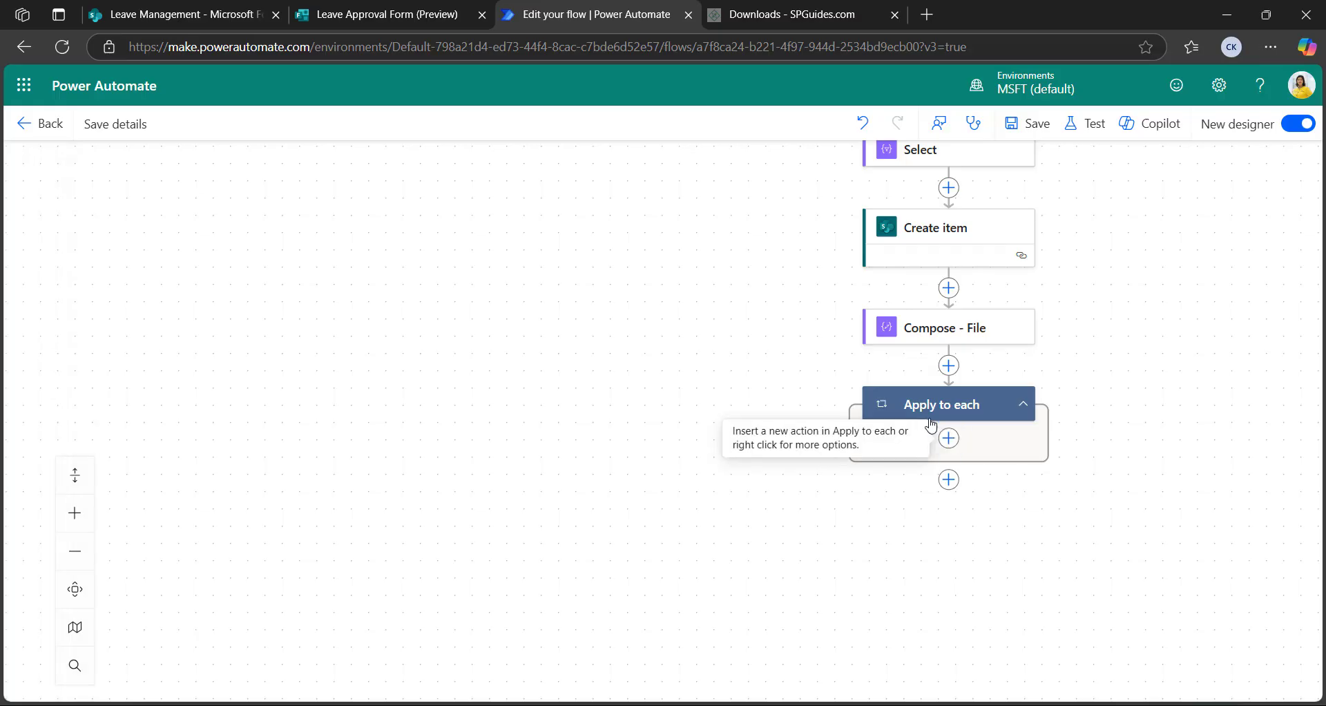
click(949, 438)
Add OneDrive Get file content inside the loop with File set to item()?['id']
click(165, 195)
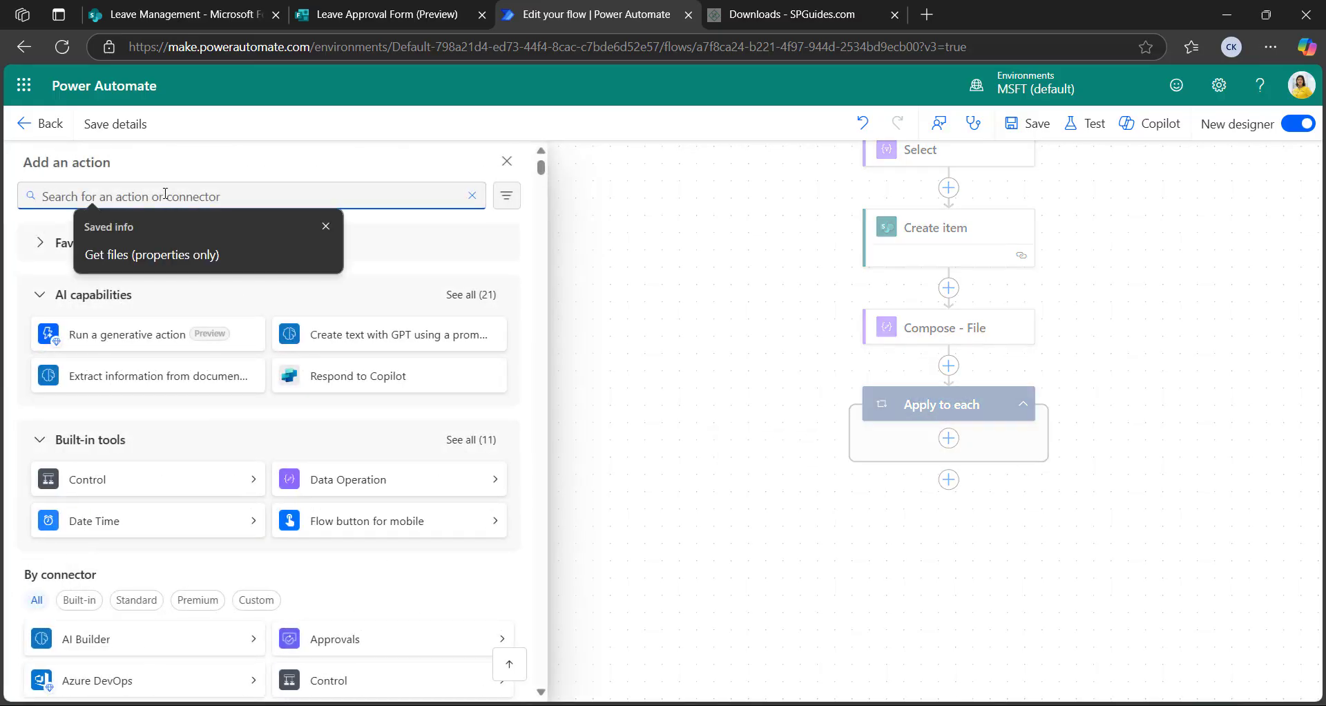
text(get f)
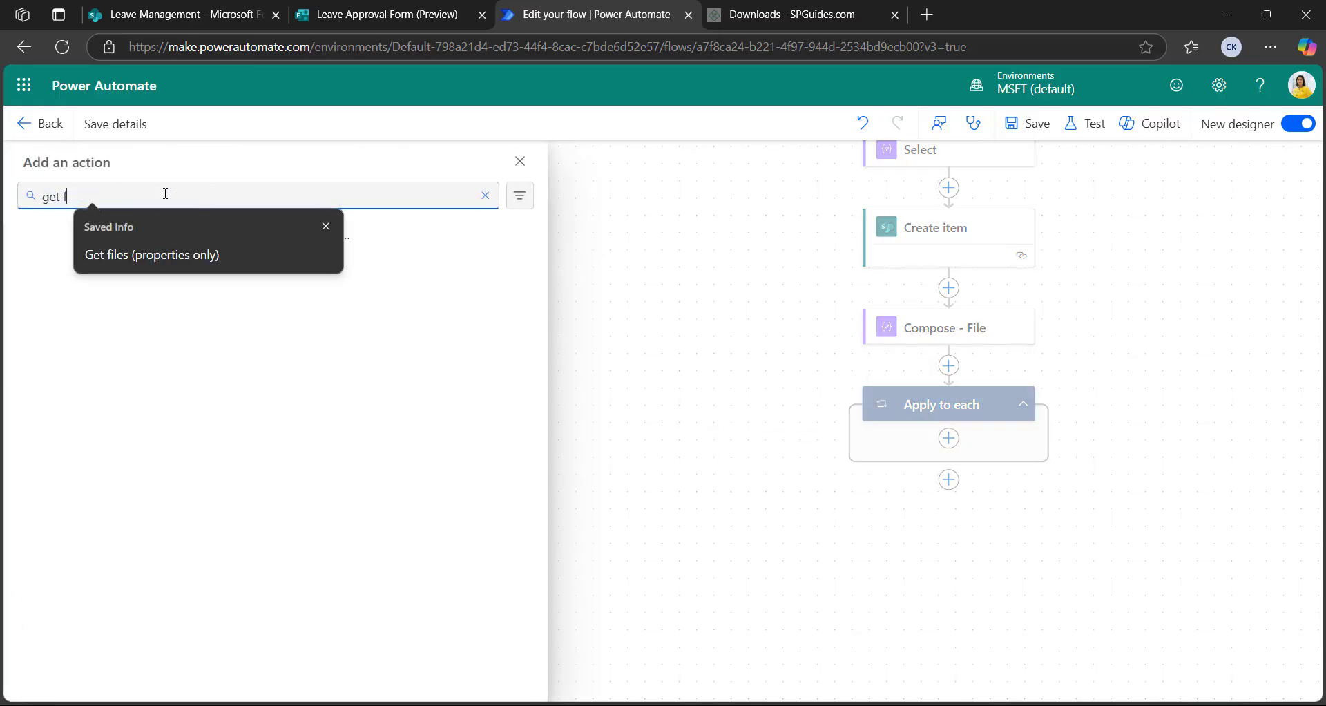
text(ile content)
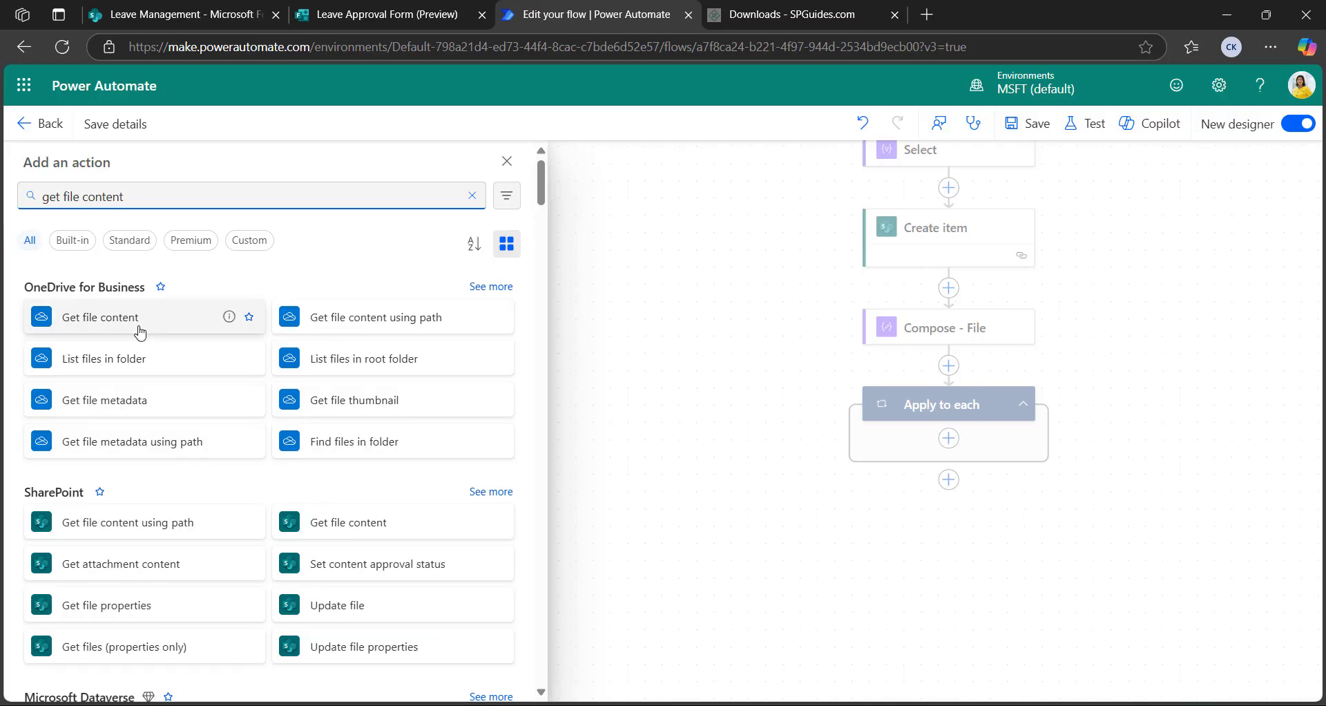
click(140, 329)
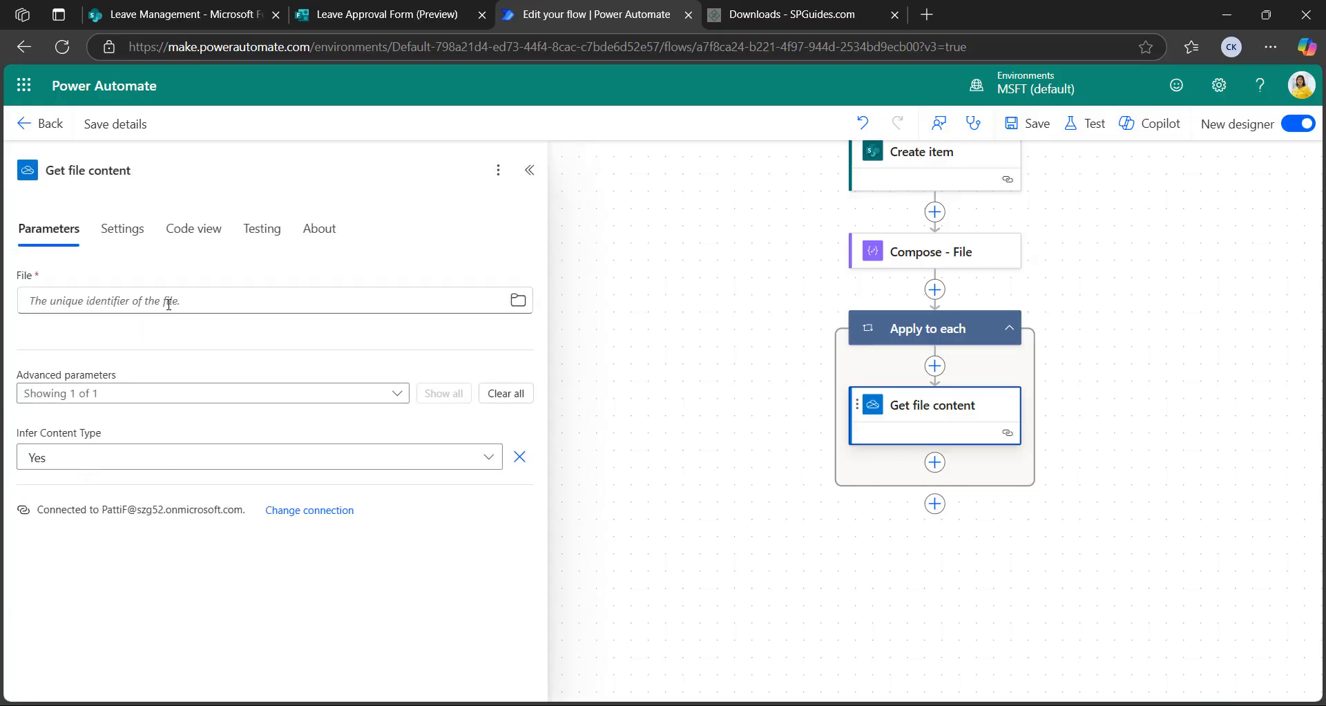
click(157, 305)
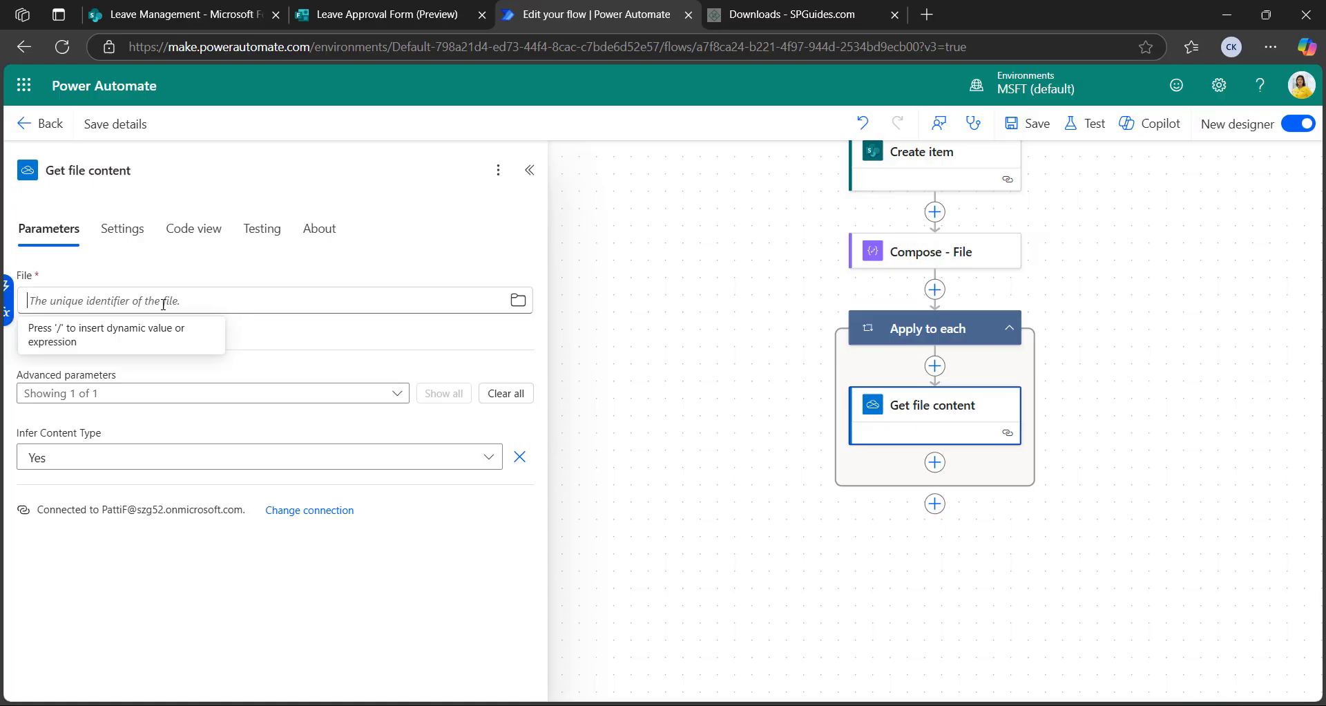
click(6, 312)
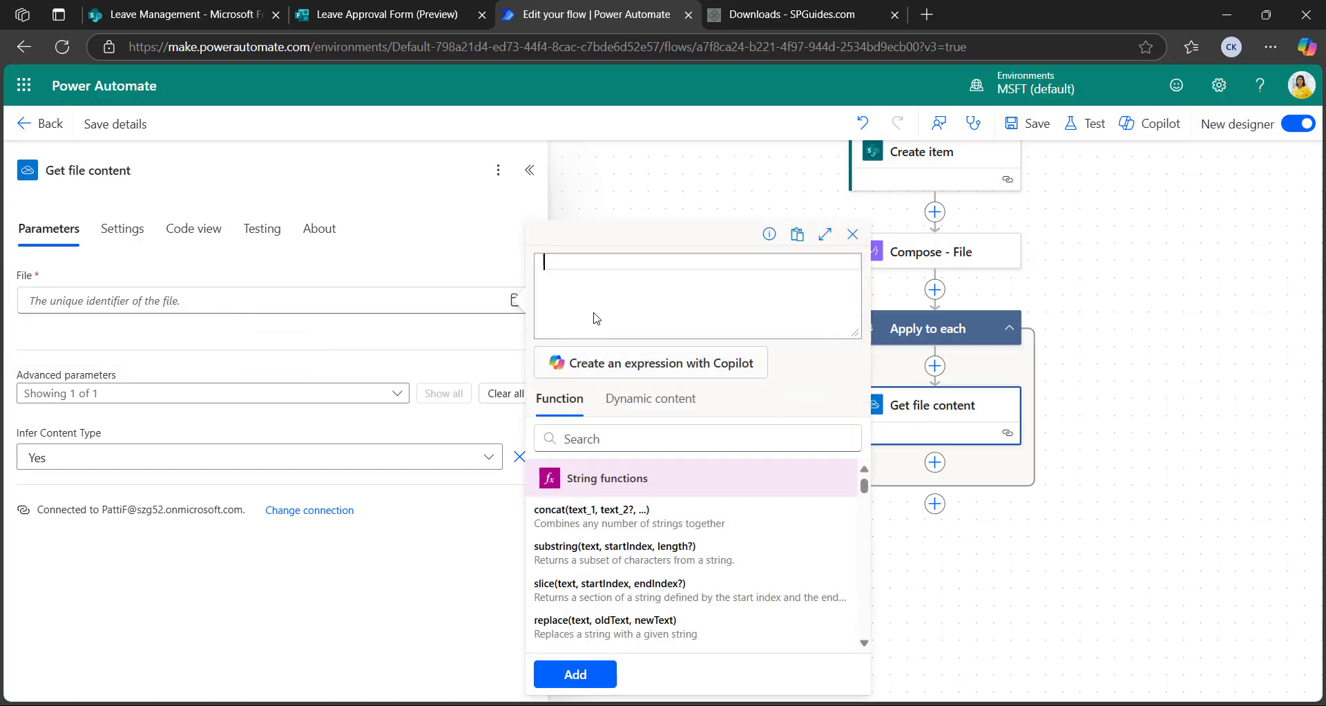
text(it)
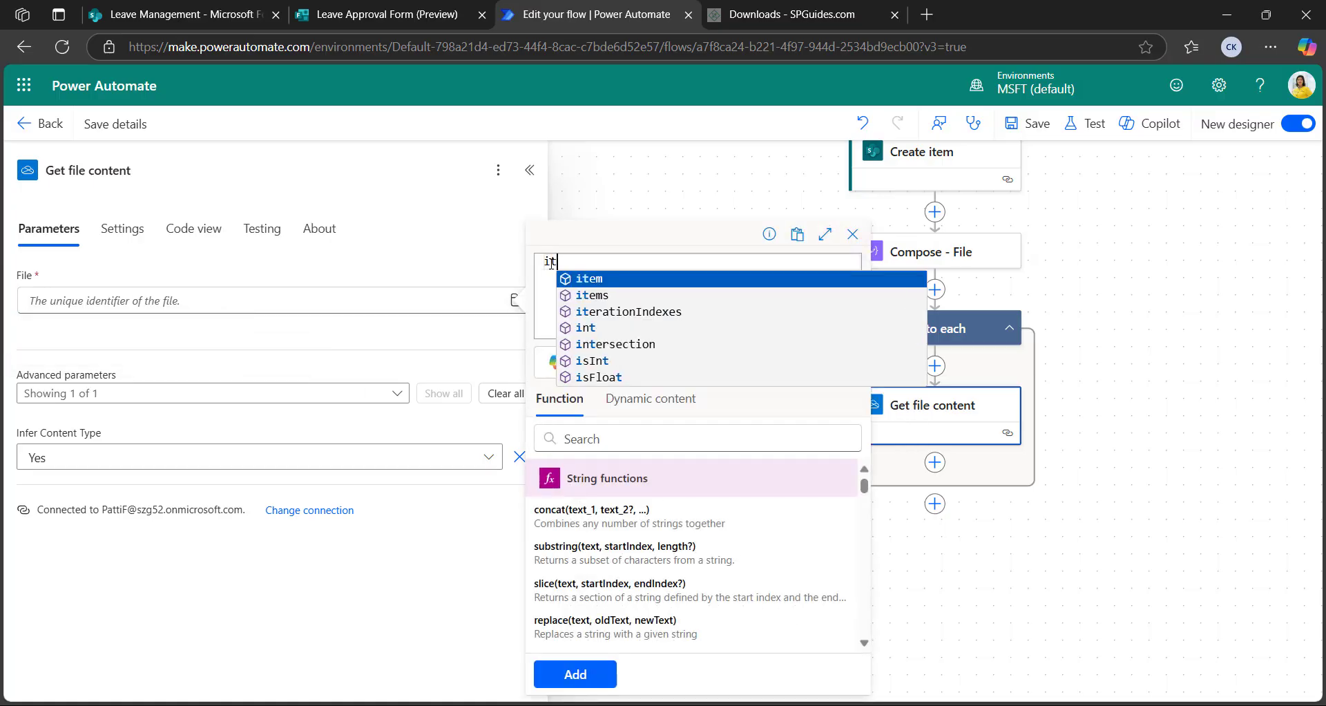
click(598, 279)
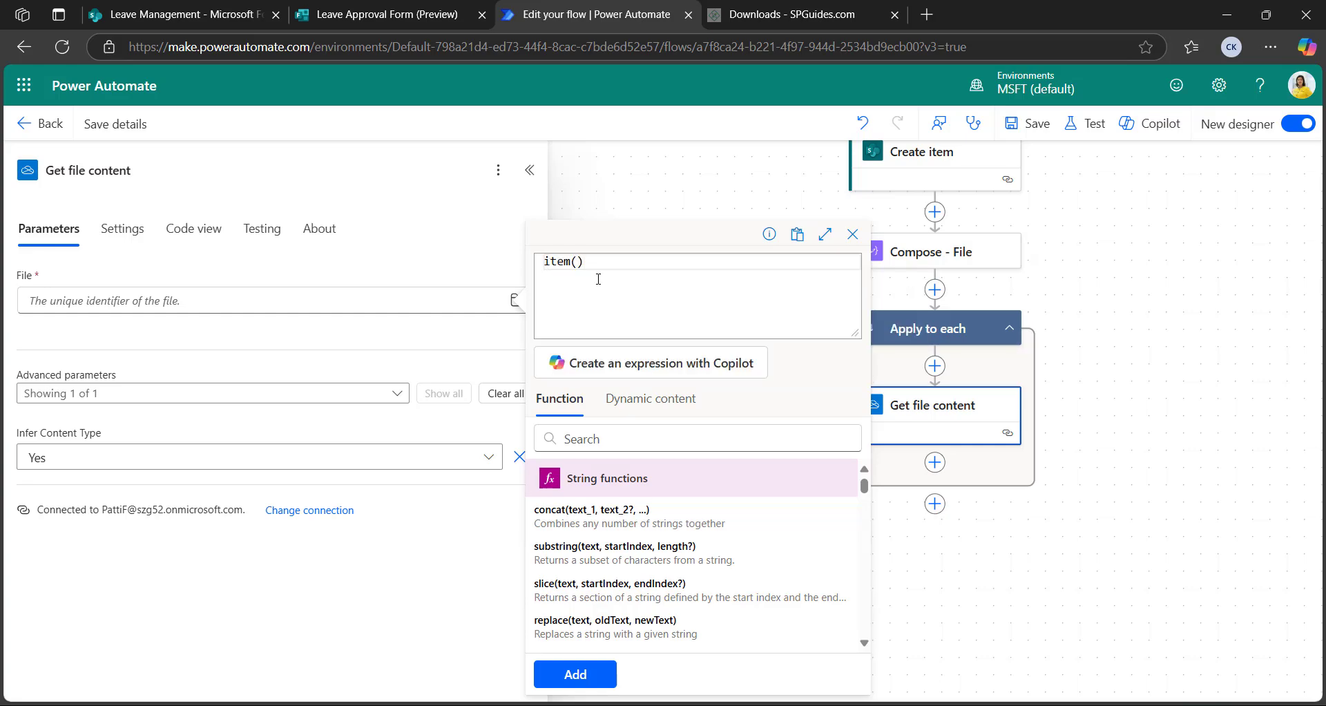
text(?['id)
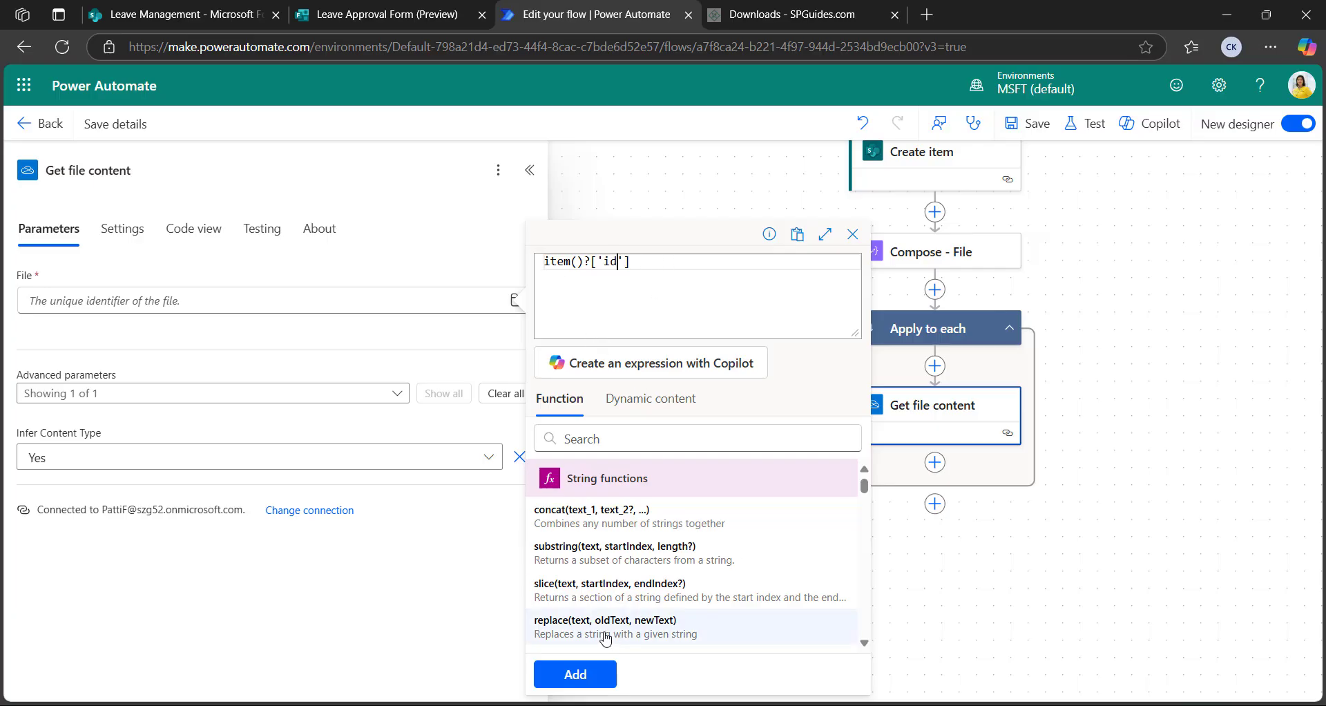
click(598, 679)
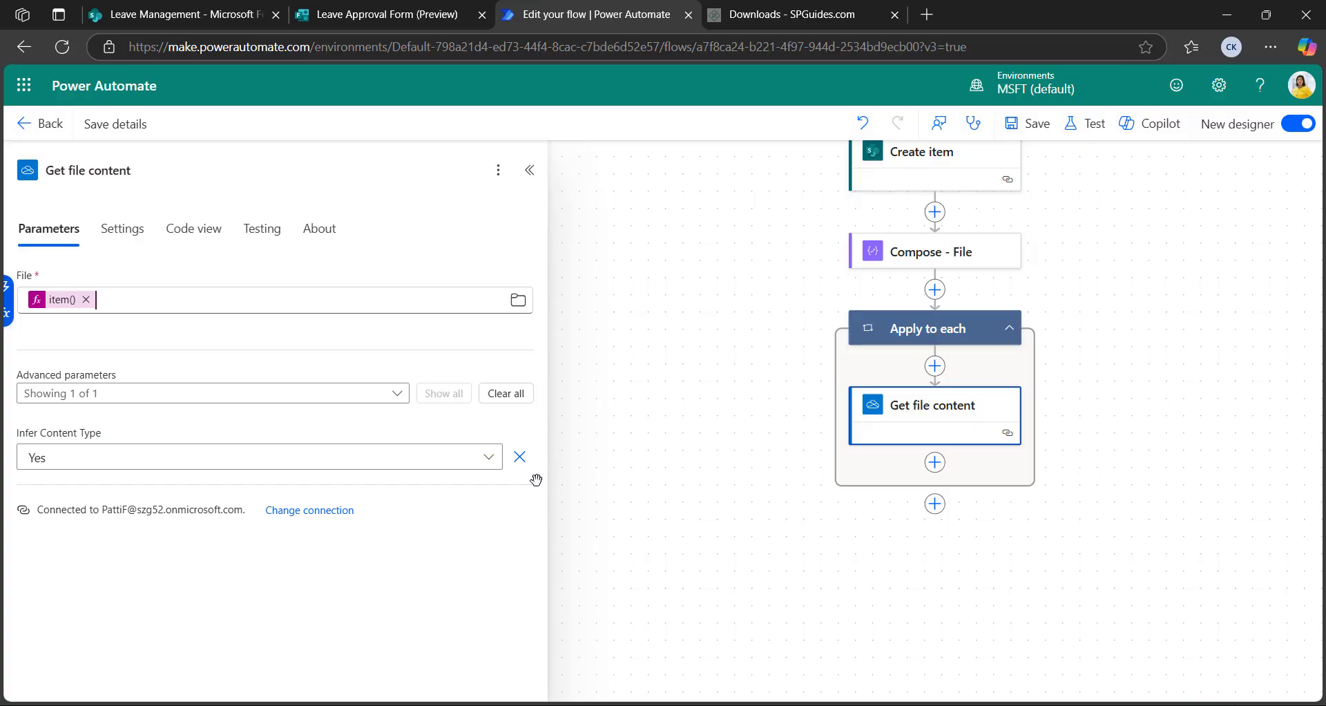
click(530, 170)
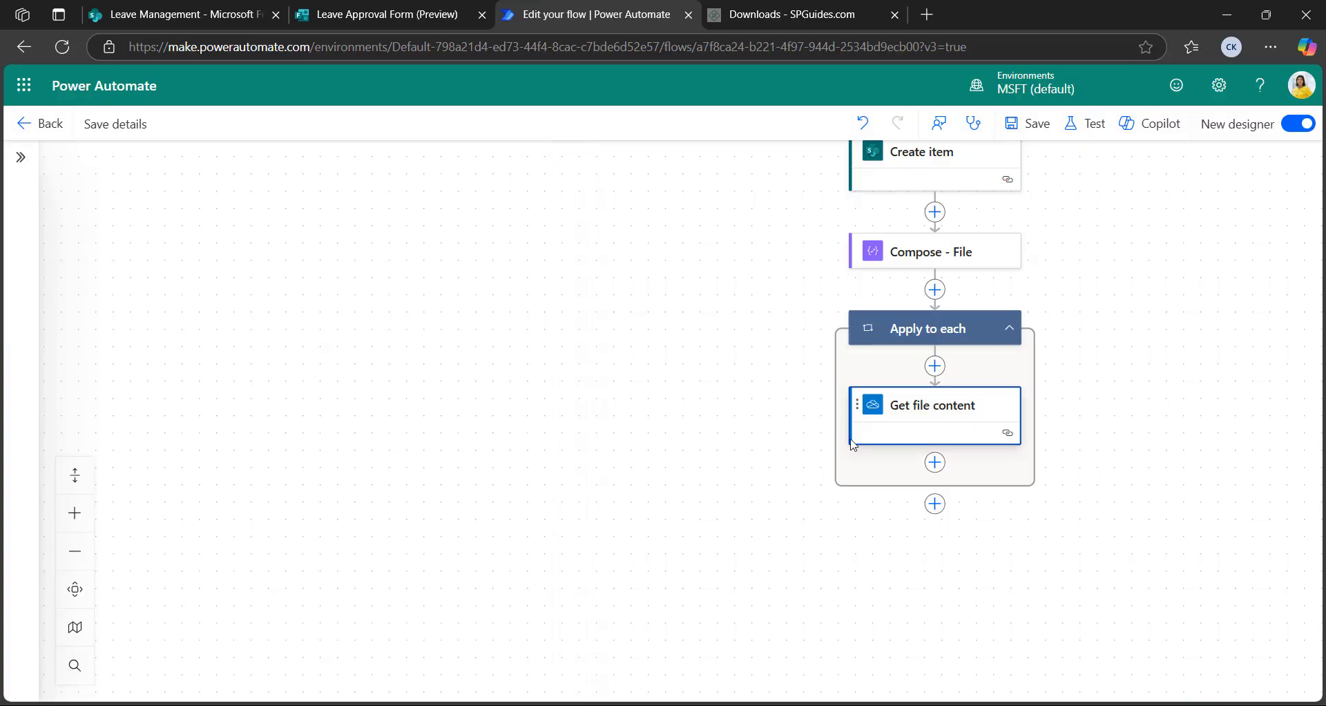
Add an Add attachment action targeting the LeaveApplicationForm site's Leave Request Details list
click(935, 463)
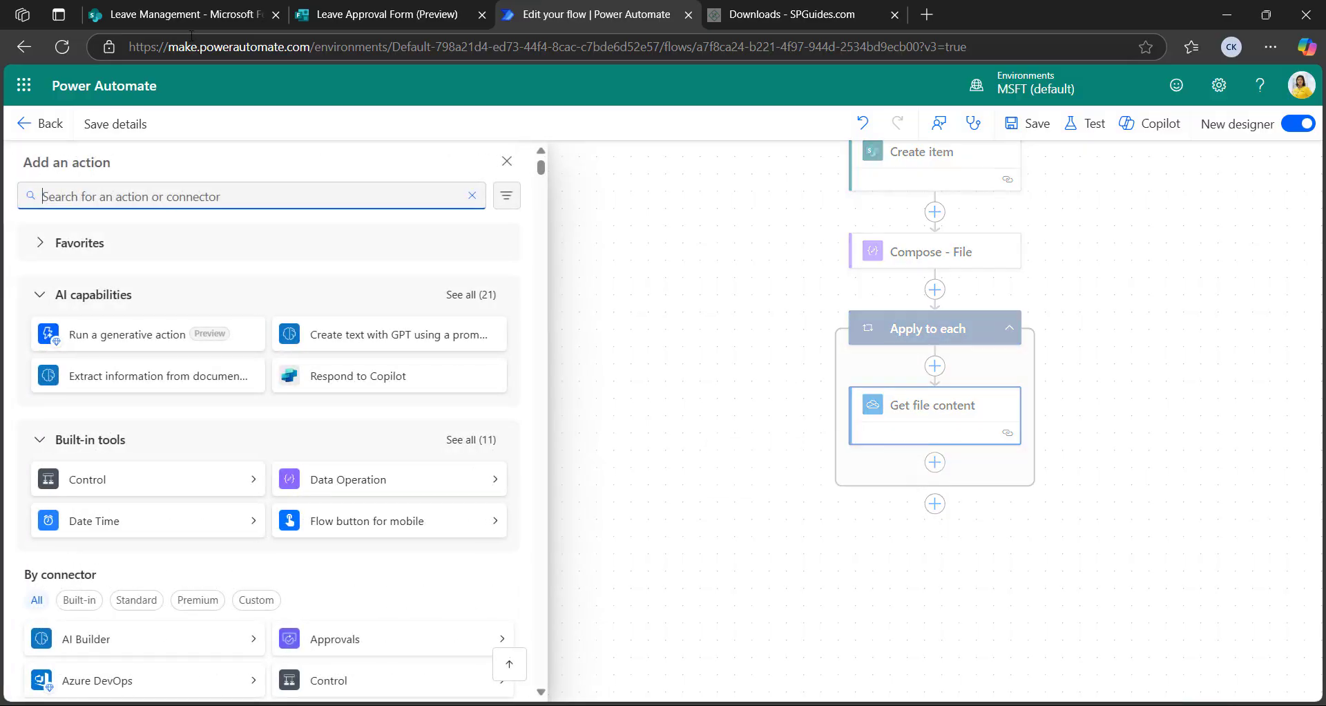
text(a)
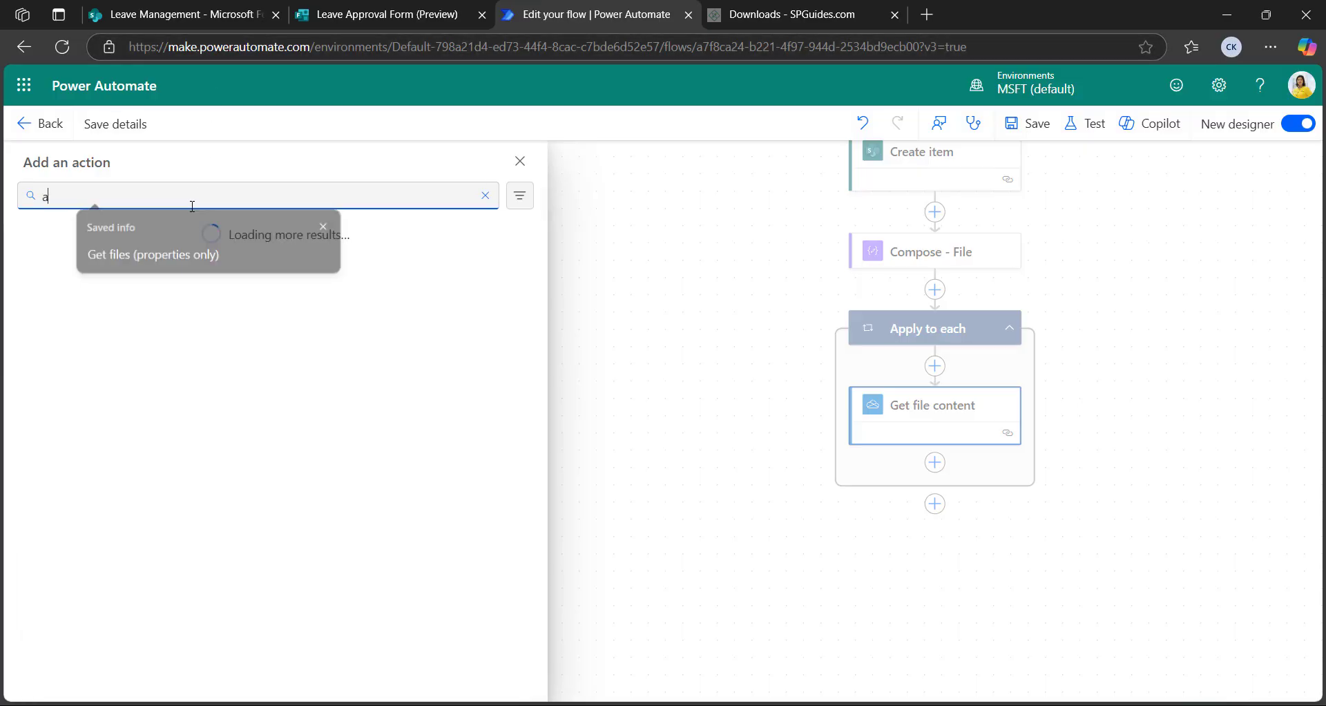
text(dd attach)
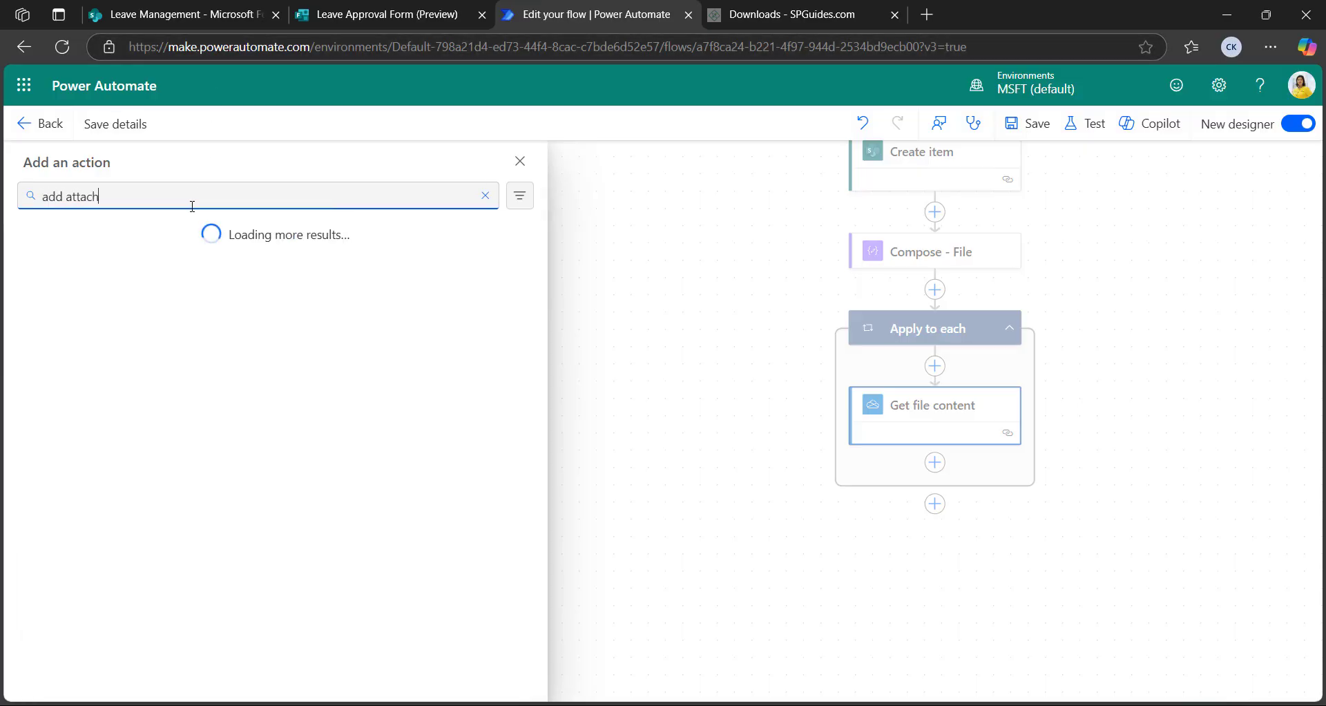
click(207, 283)
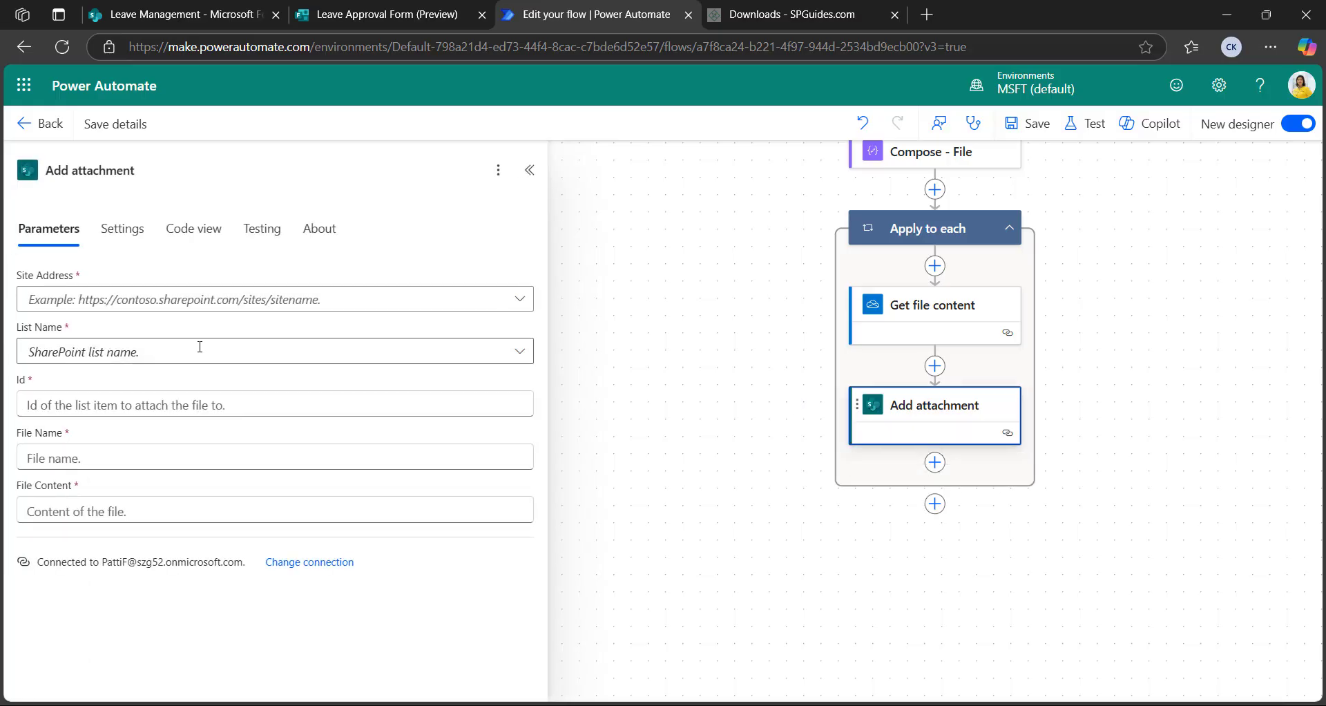
click(373, 300)
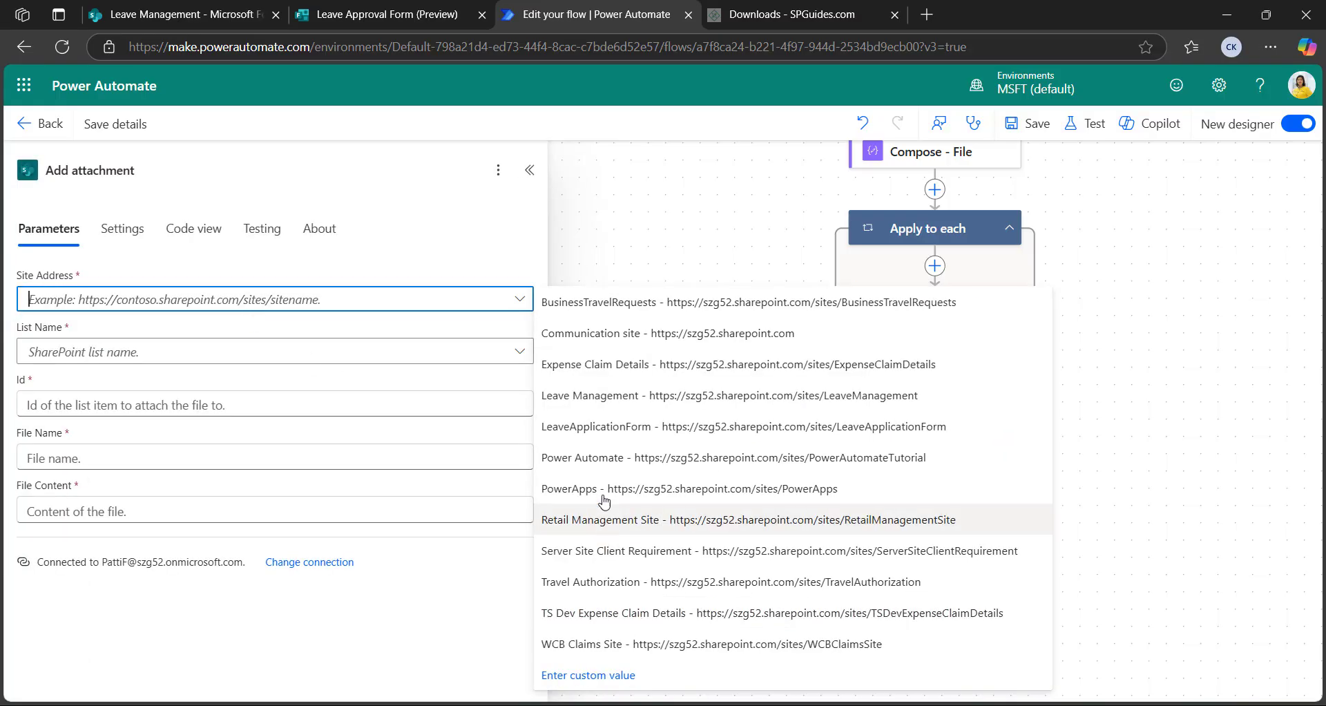
click(604, 426)
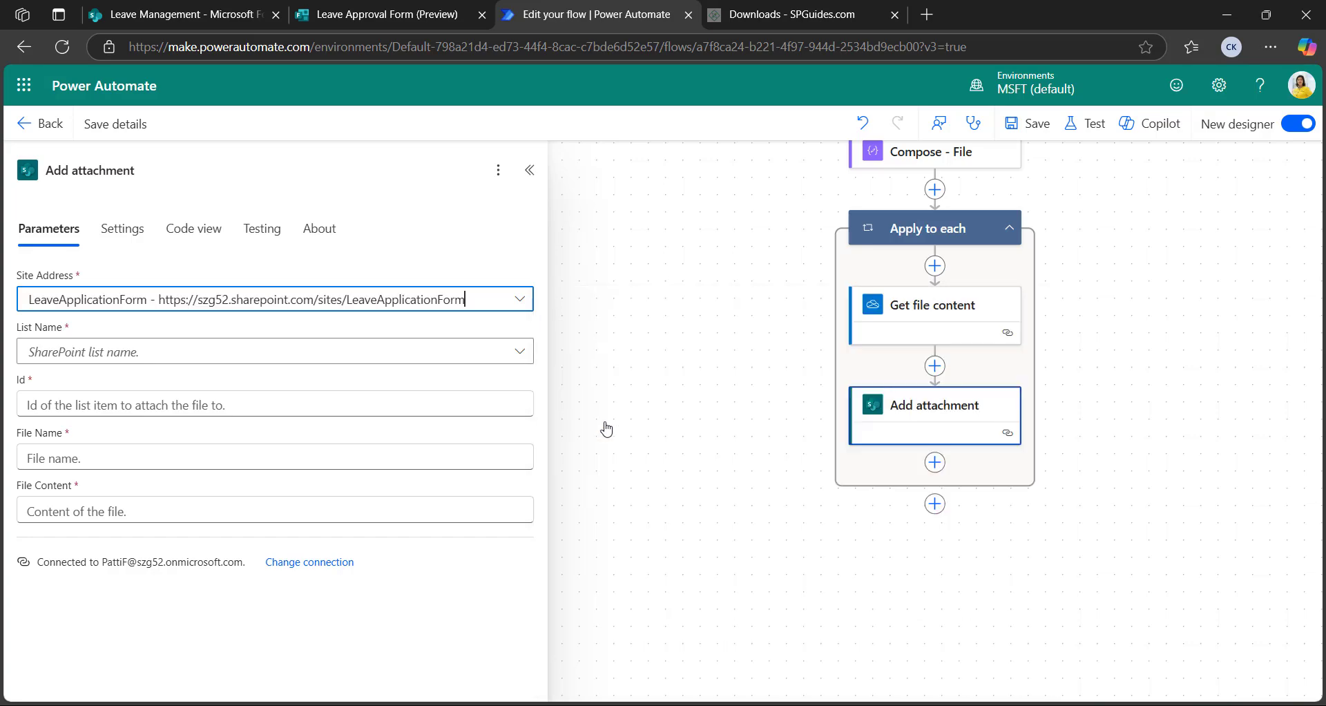
click(233, 359)
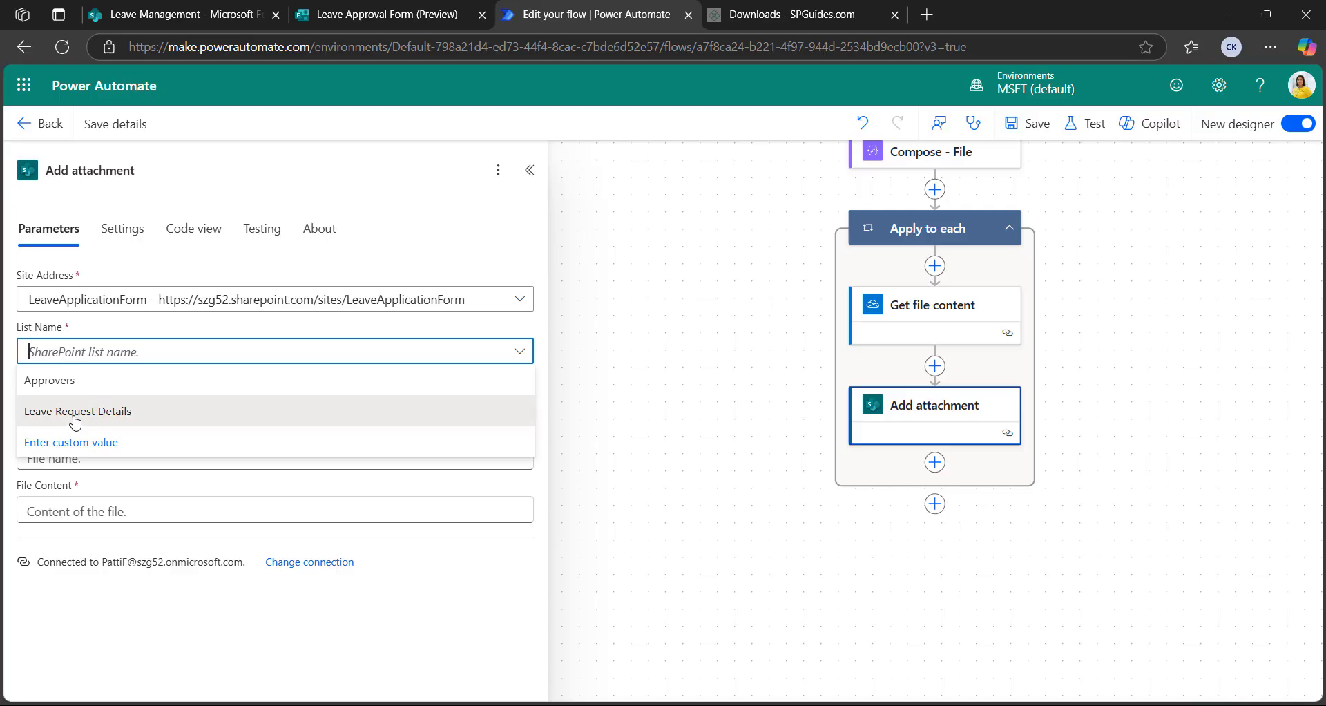
click(76, 412)
Set the attachment's Id to the created item's ID
click(132, 411)
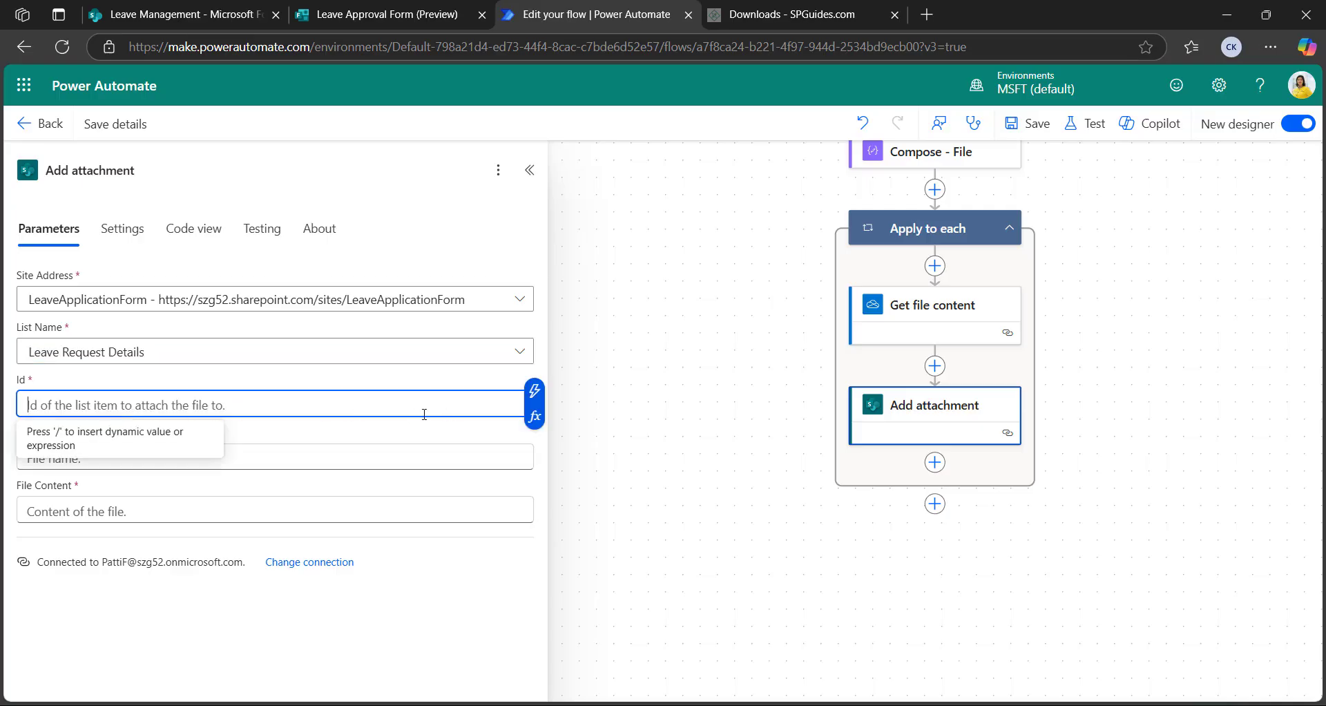
click(533, 391)
scroll(646, 615, down, 1)
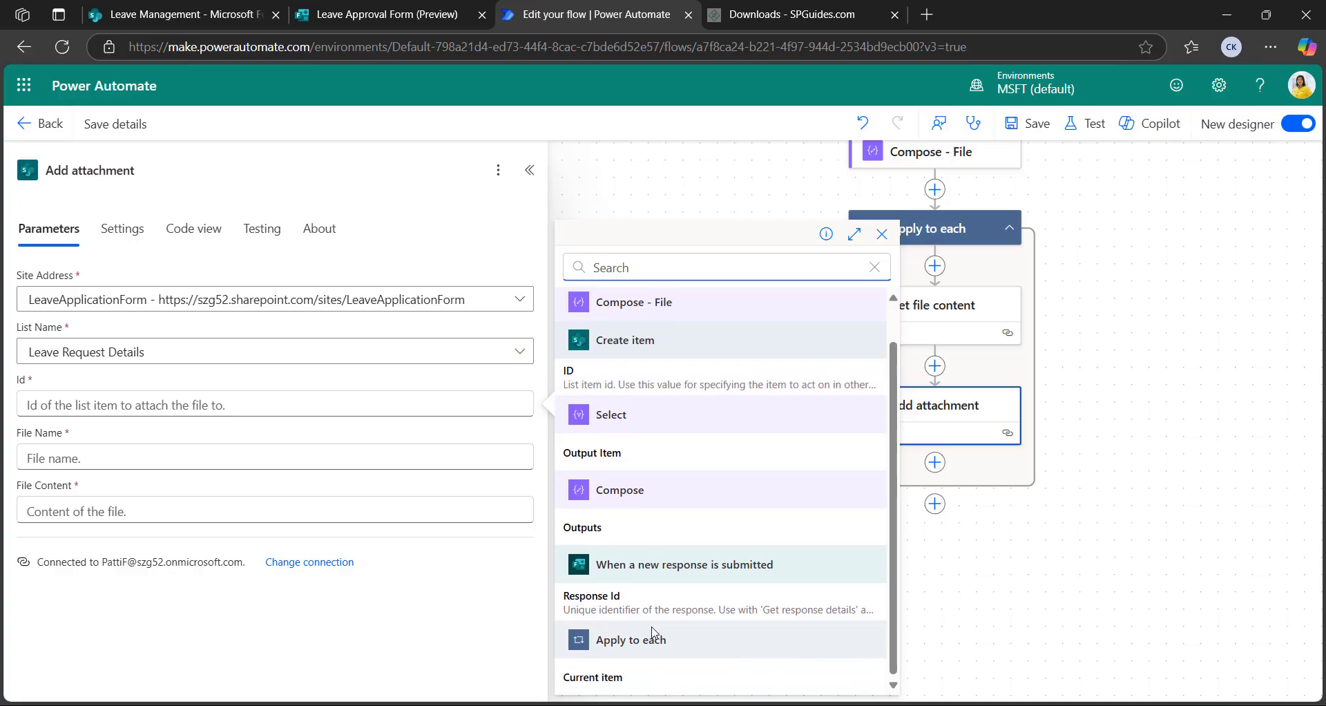
scroll(653, 632, up, 1)
click(577, 414)
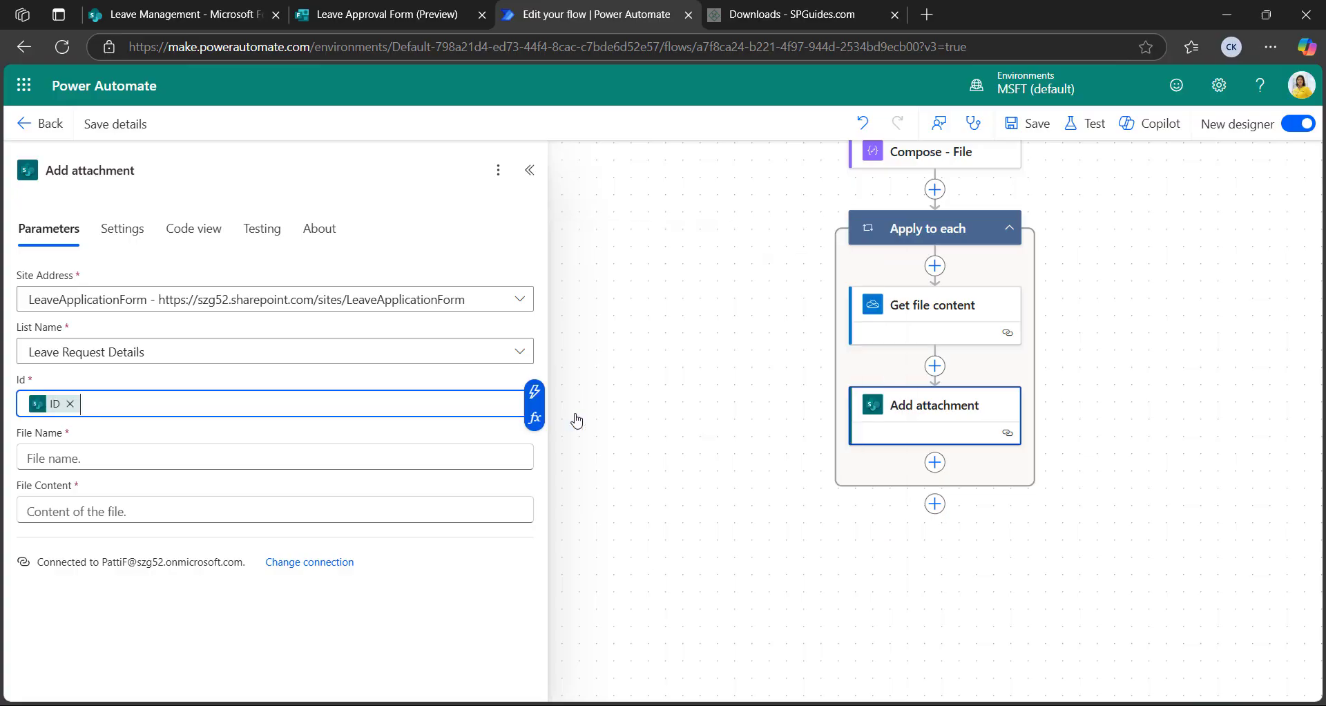
Set the attachment's File Name to the expression item()?['name']
click(144, 454)
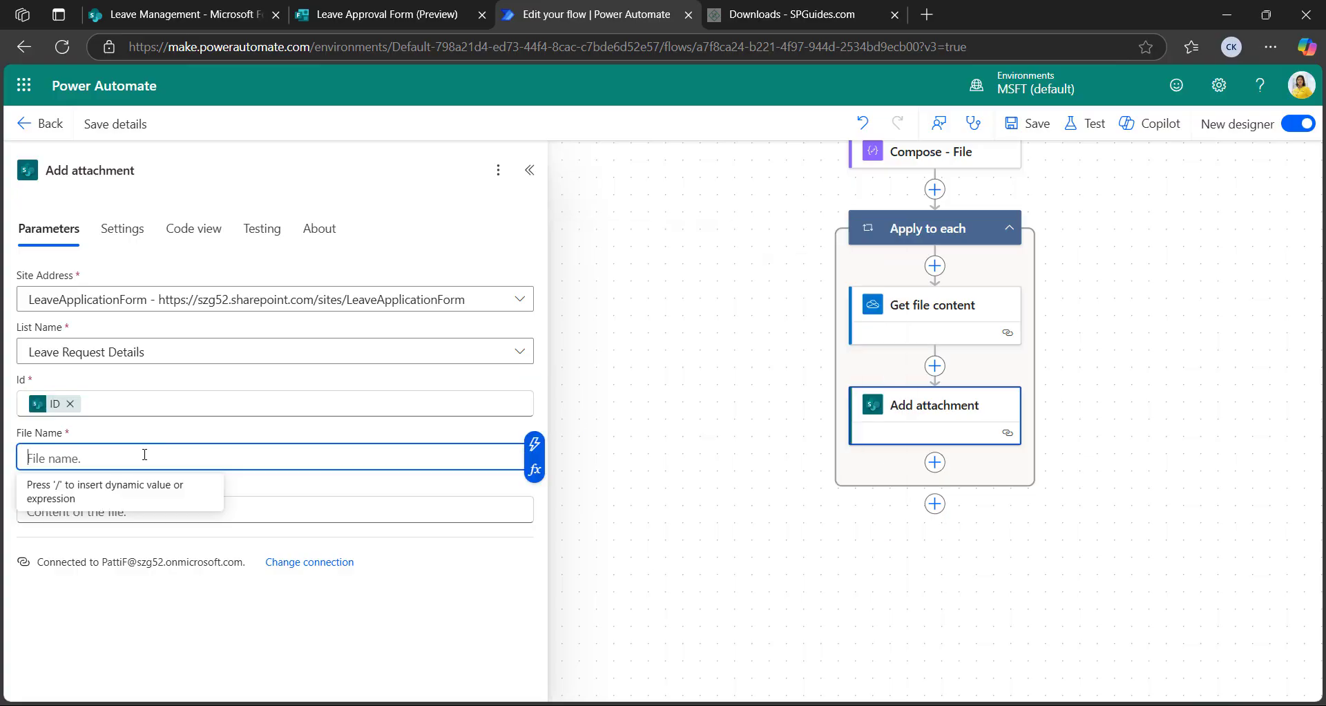
click(534, 470)
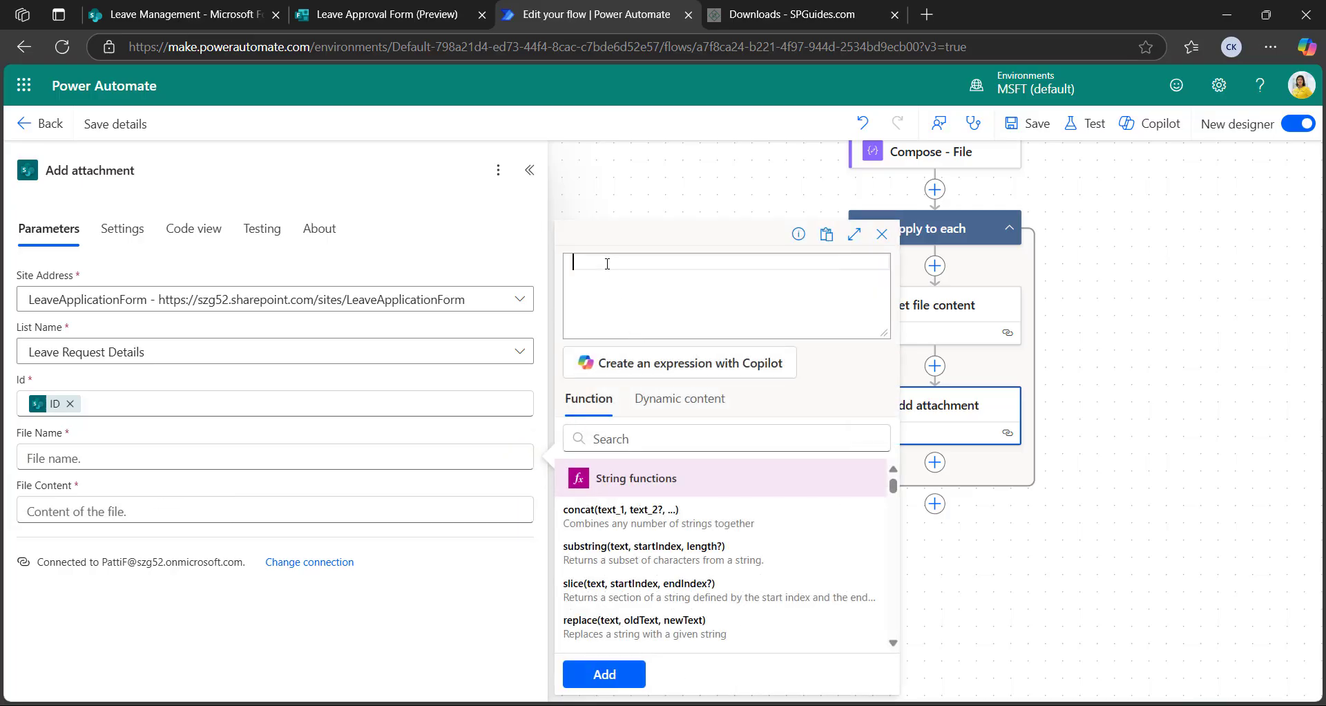
text(it)
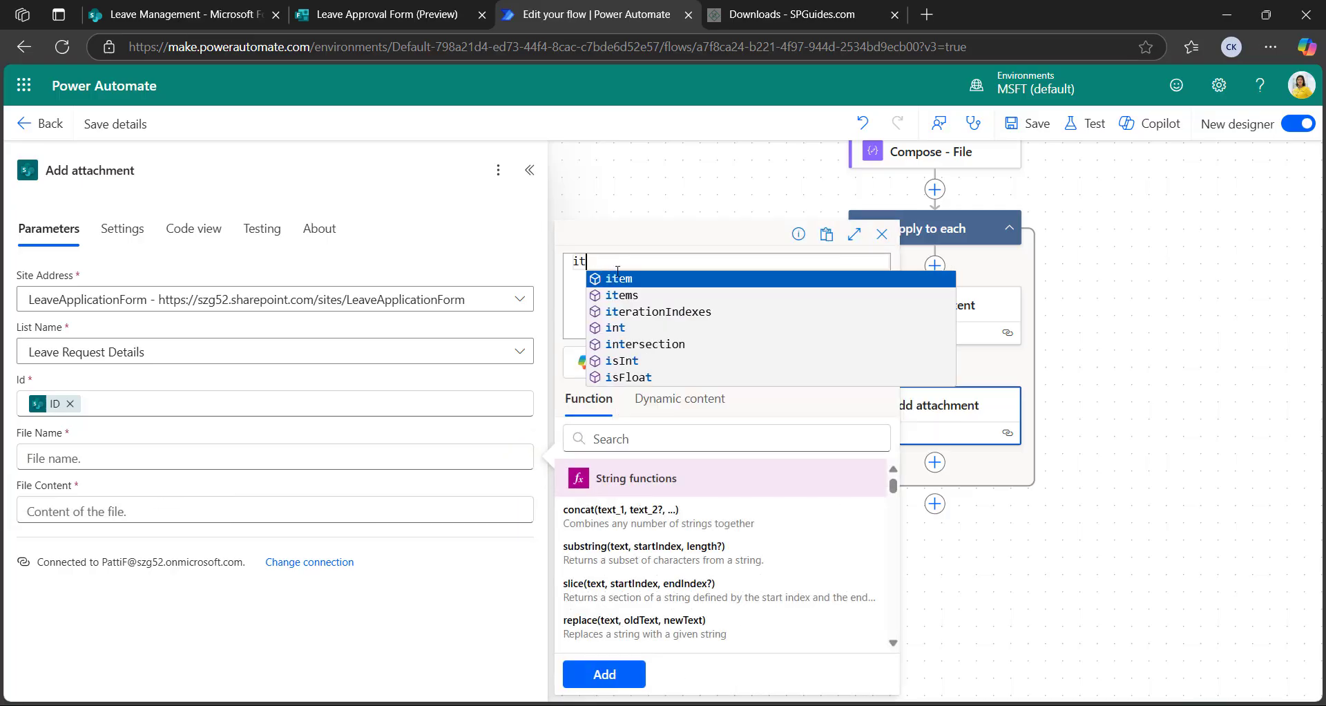
click(620, 280)
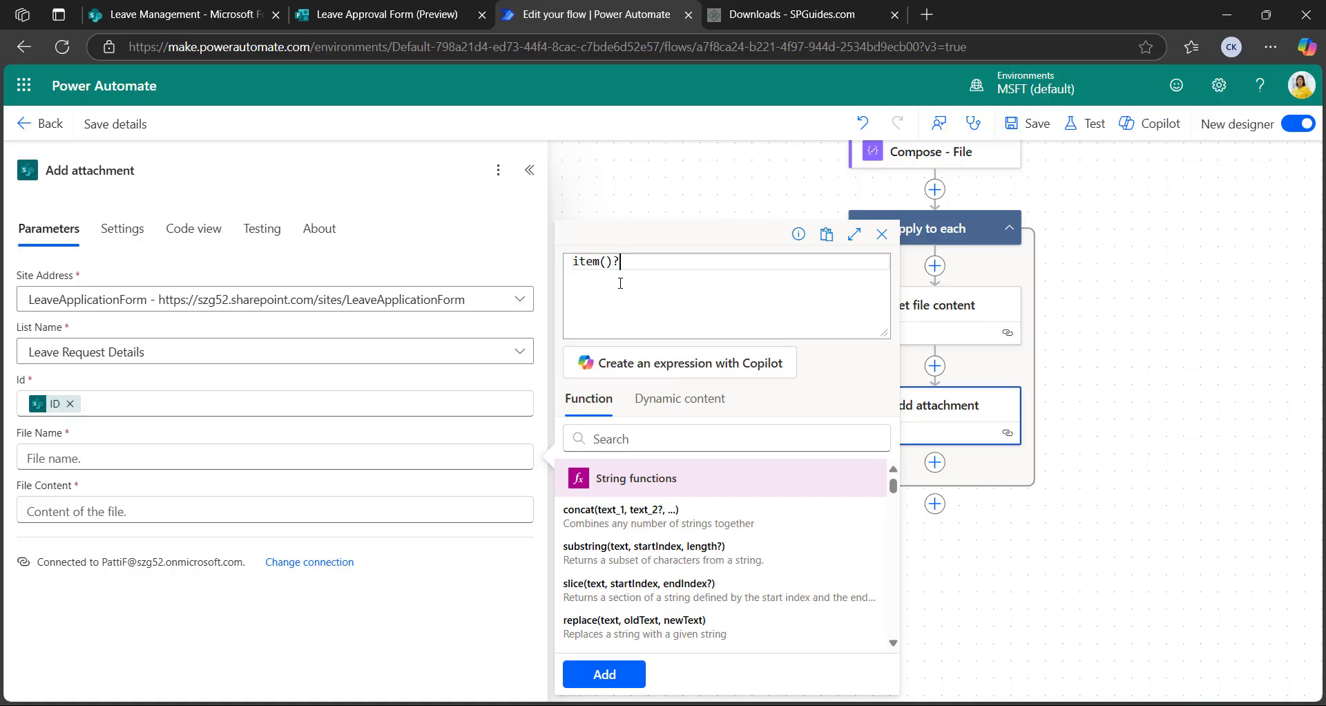
text(?[)
text(name)
click(607, 674)
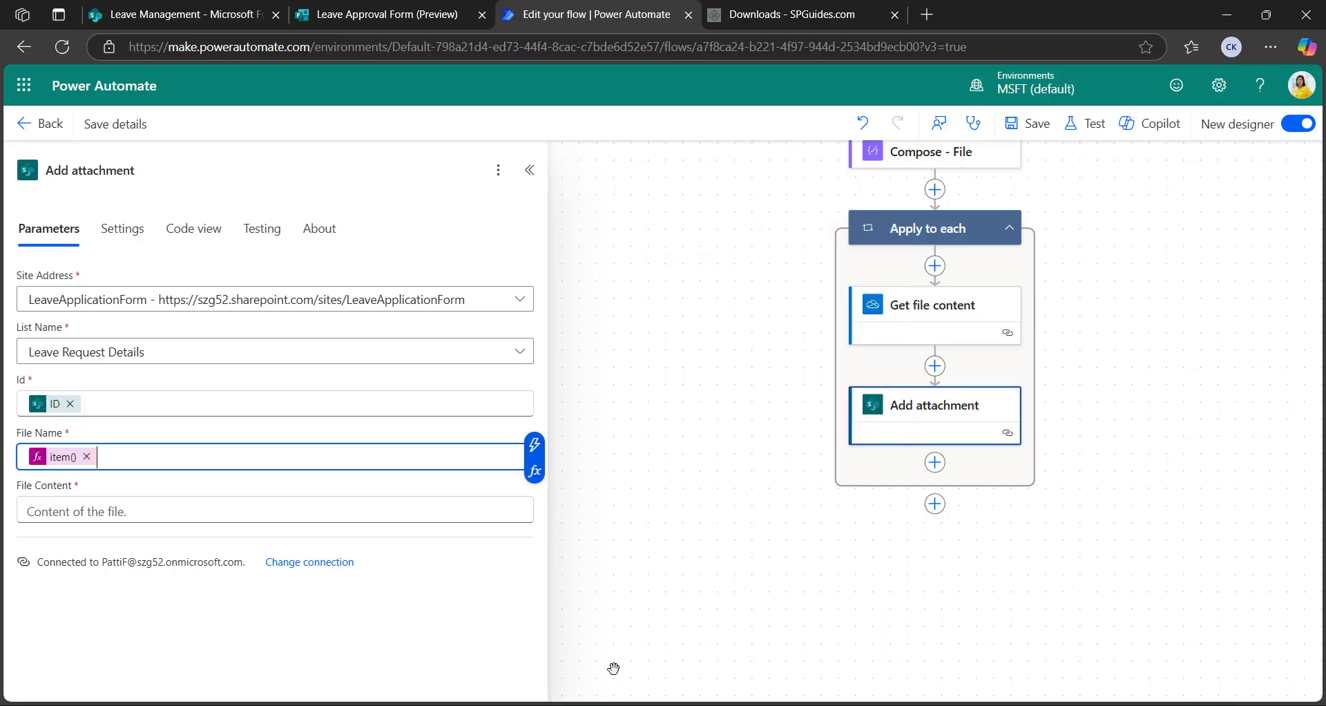
Set File Content to Get file content's File content output and save the flow
click(154, 511)
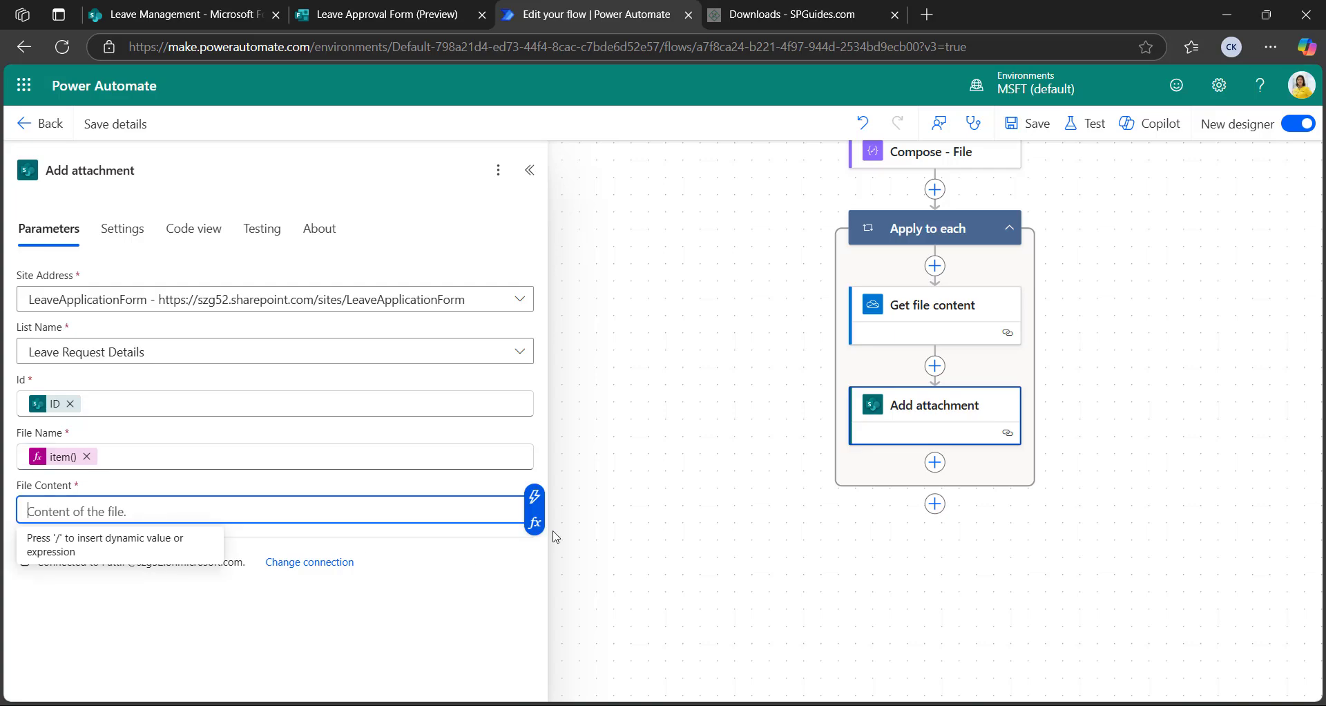
click(535, 497)
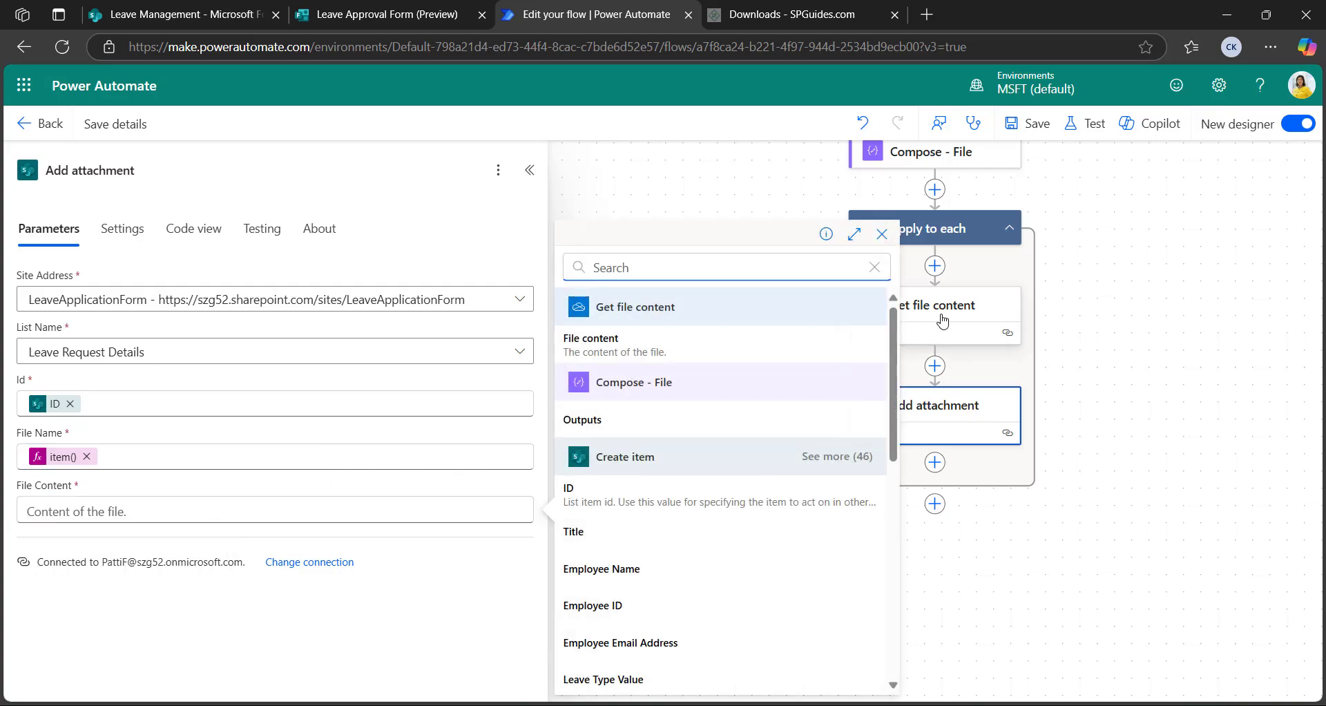
click(594, 345)
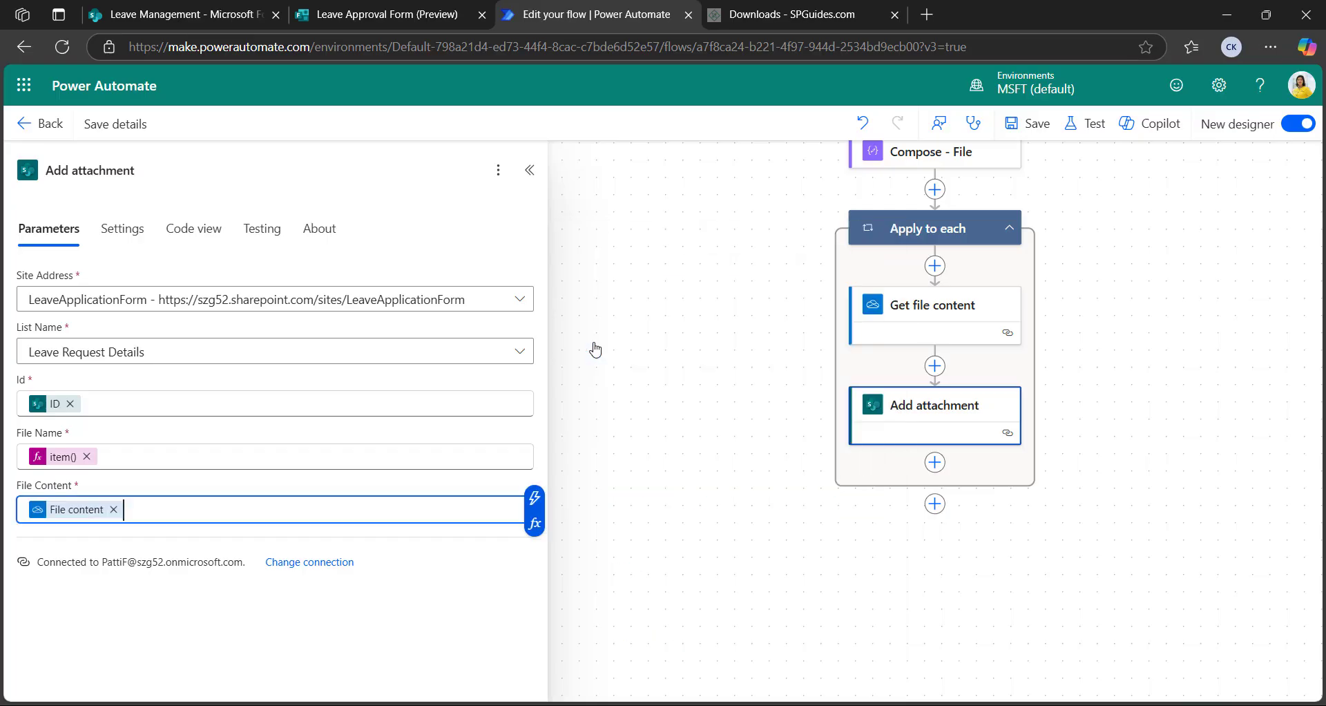
click(530, 170)
click(1033, 126)
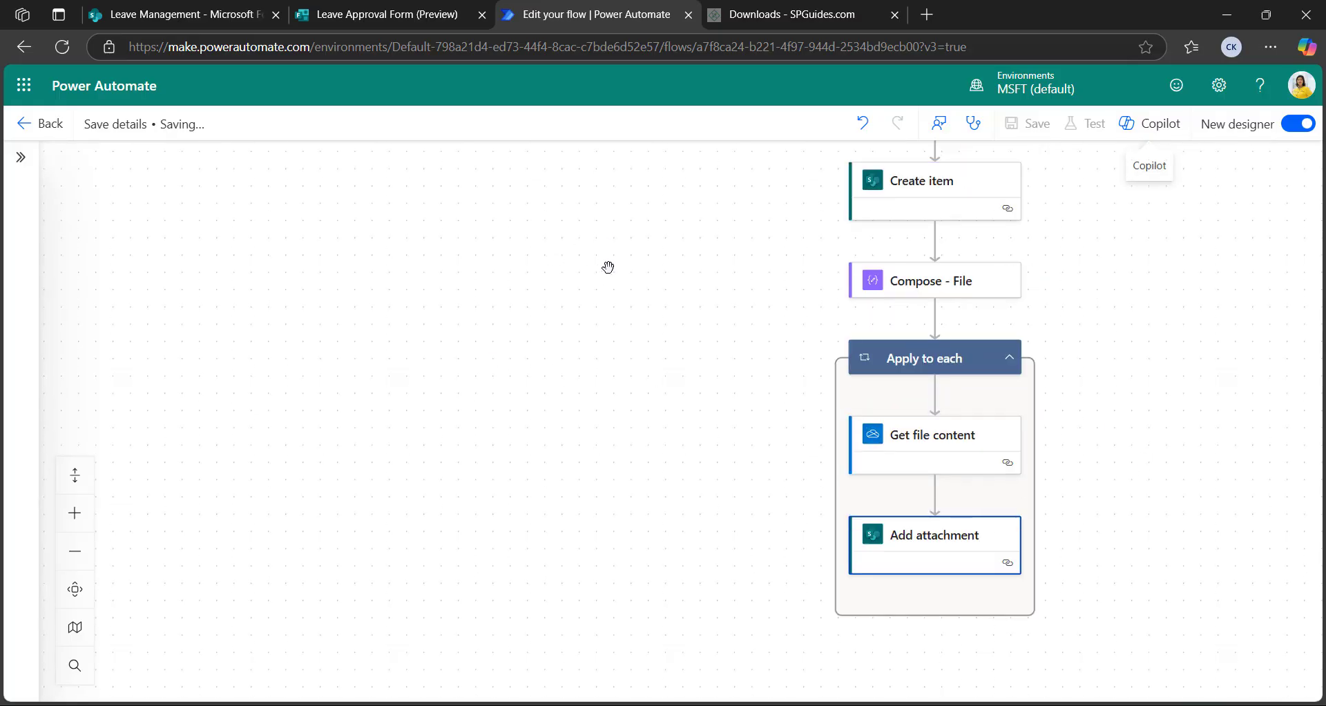
click(782, 17)
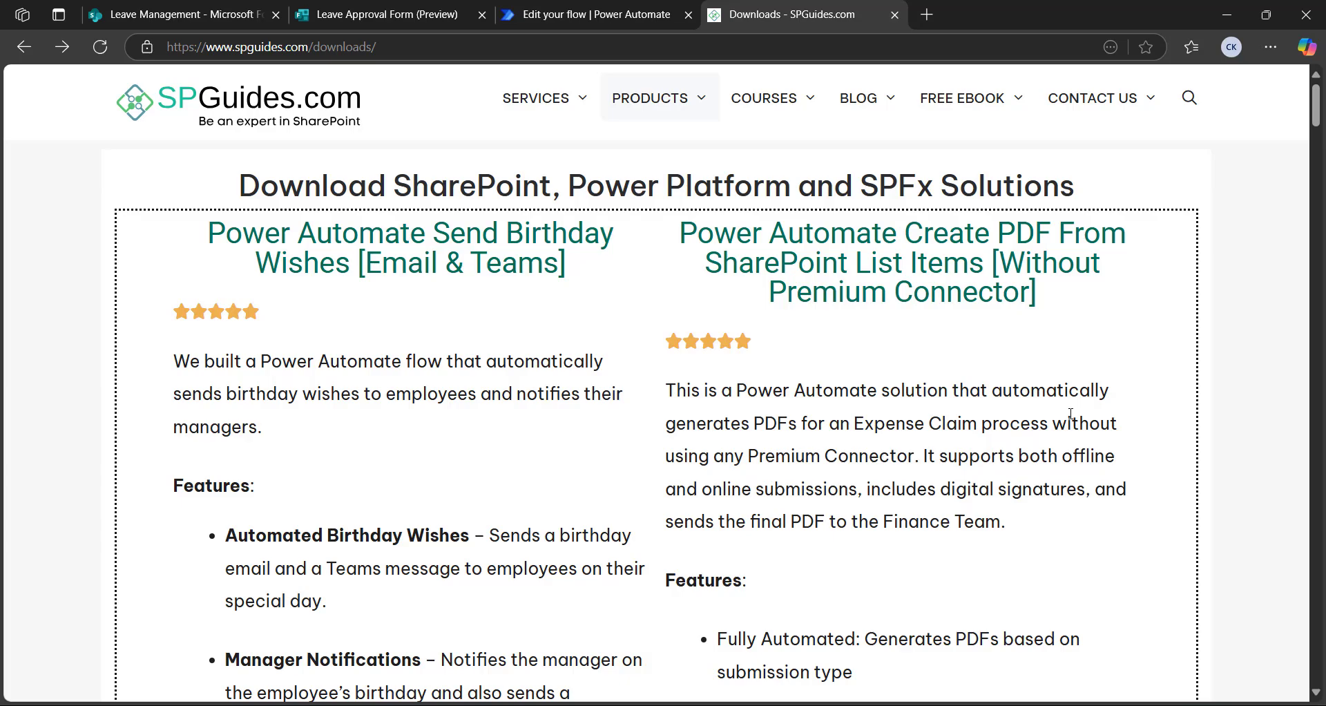
scroll(498, 330, down, 3)
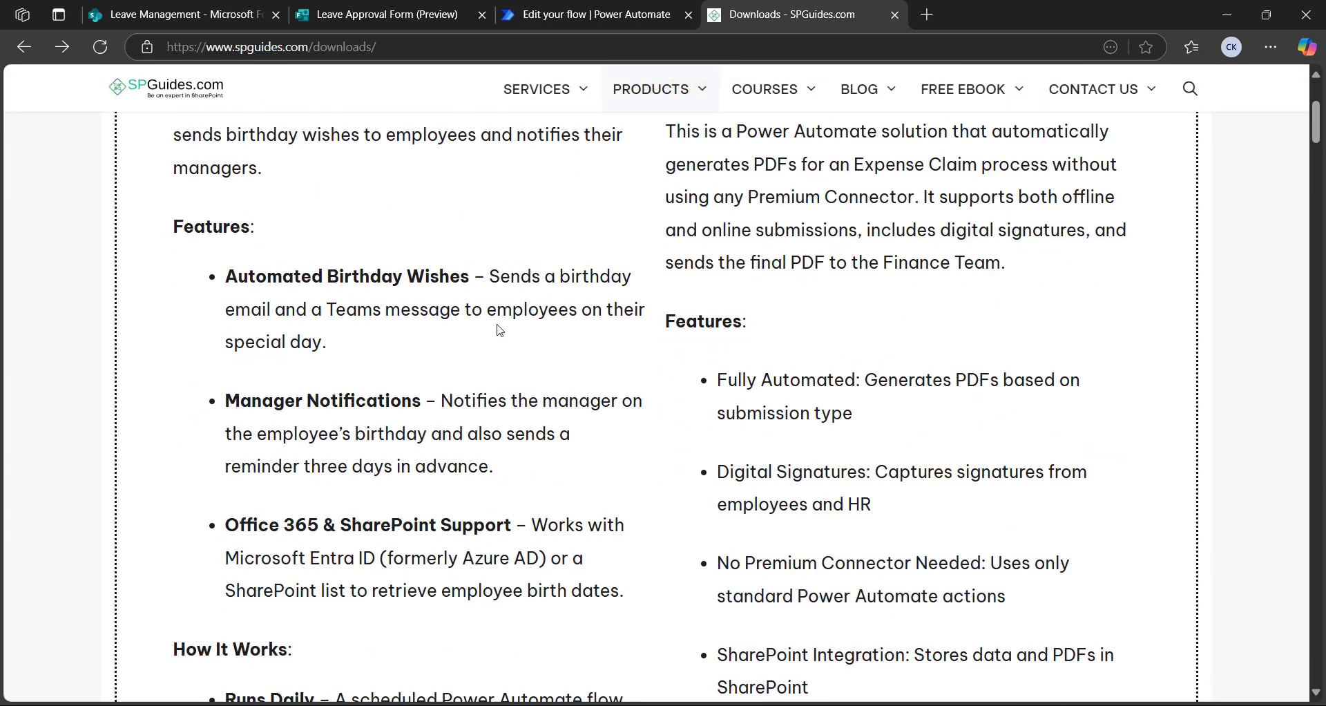
scroll(334, 305, up, 3)
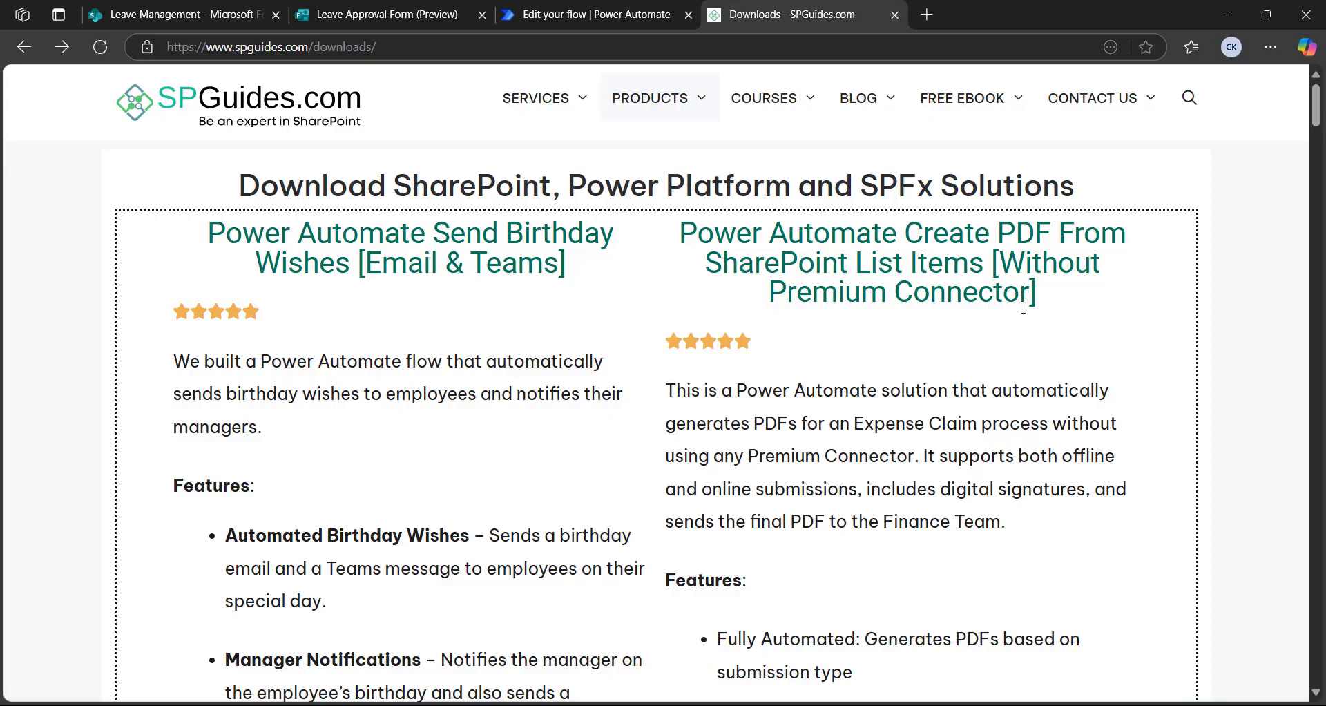
scroll(1024, 308, down, 14)
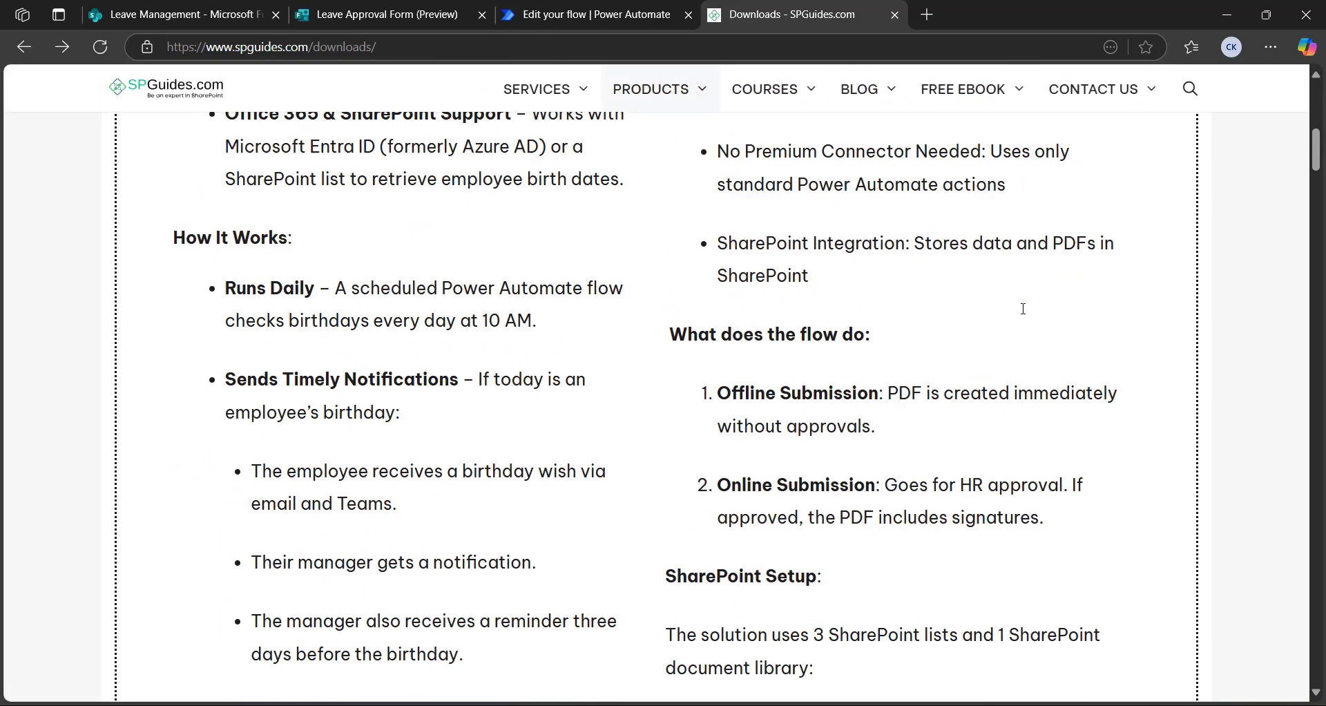
scroll(1029, 317, down, 8)
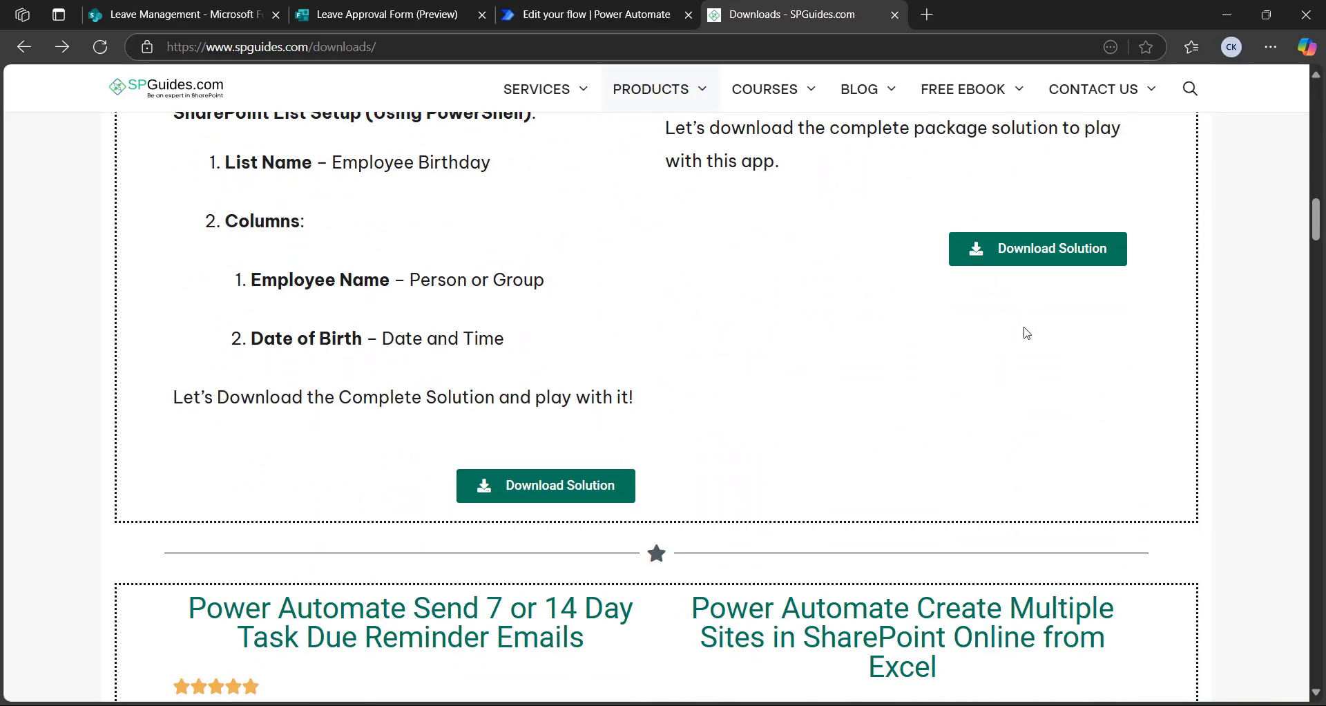
scroll(763, 326, up, 10)
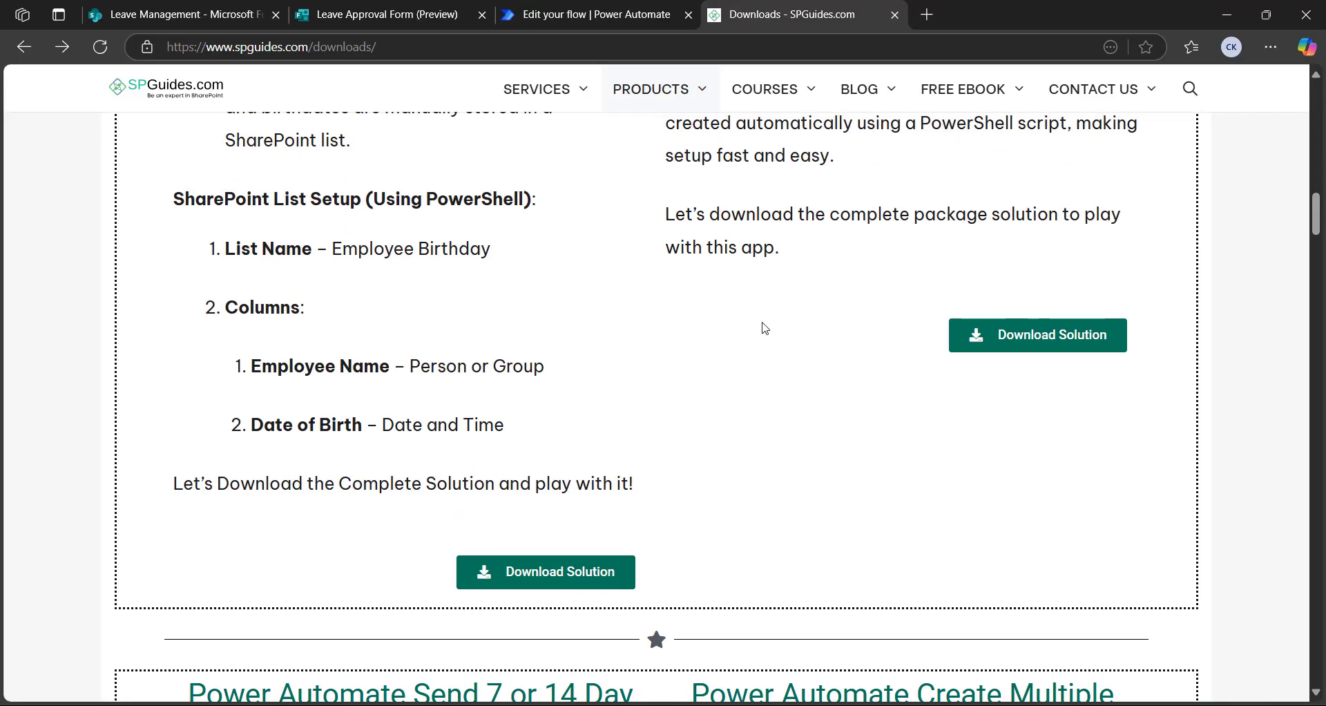
scroll(765, 328, up, 12)
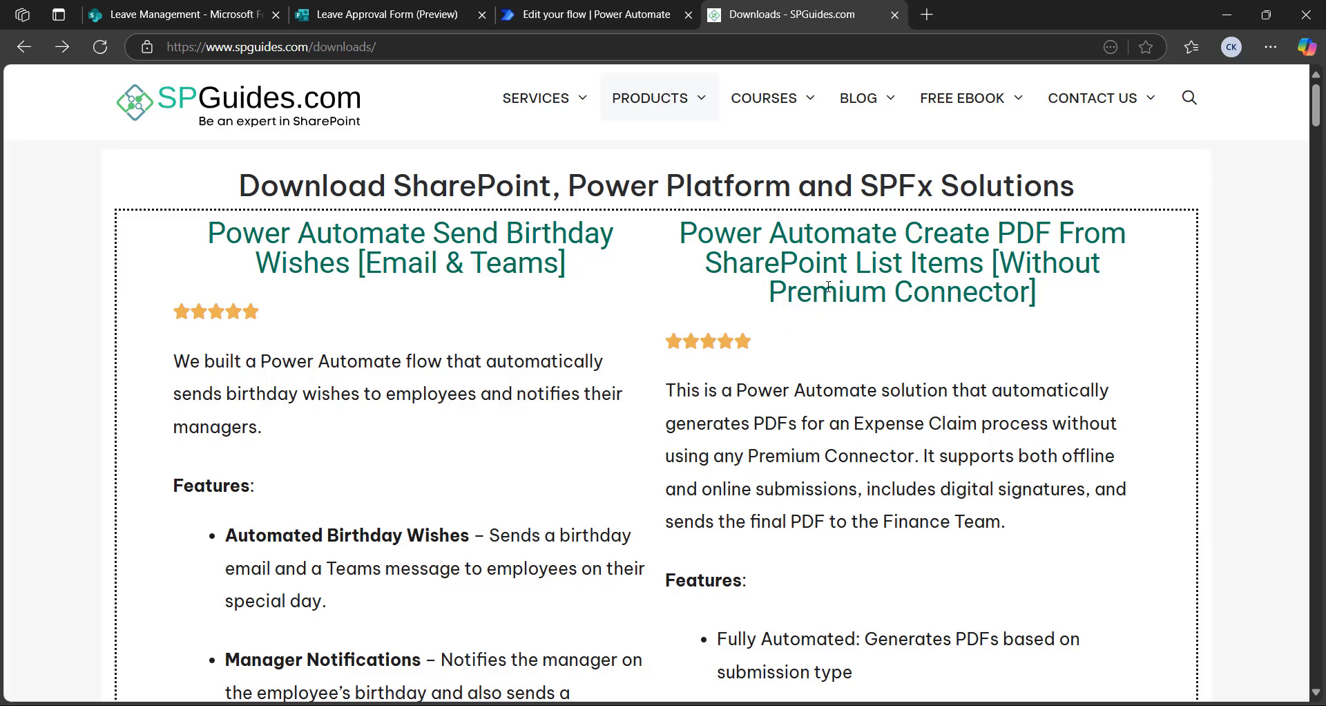
Review the saved flow's actions on the canvas, then switch to the Leave Approval Form preview
click(585, 20)
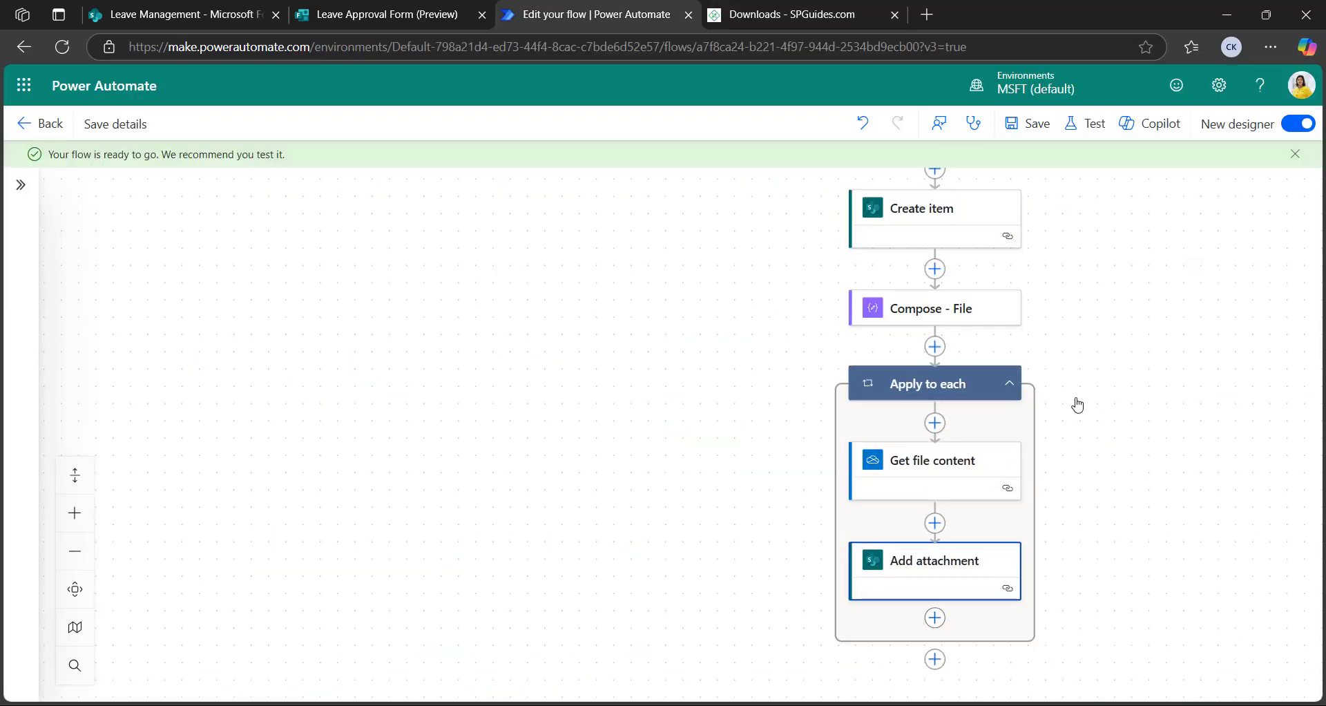
scroll(1157, 474, up, 5)
scroll(1098, 450, up, 3)
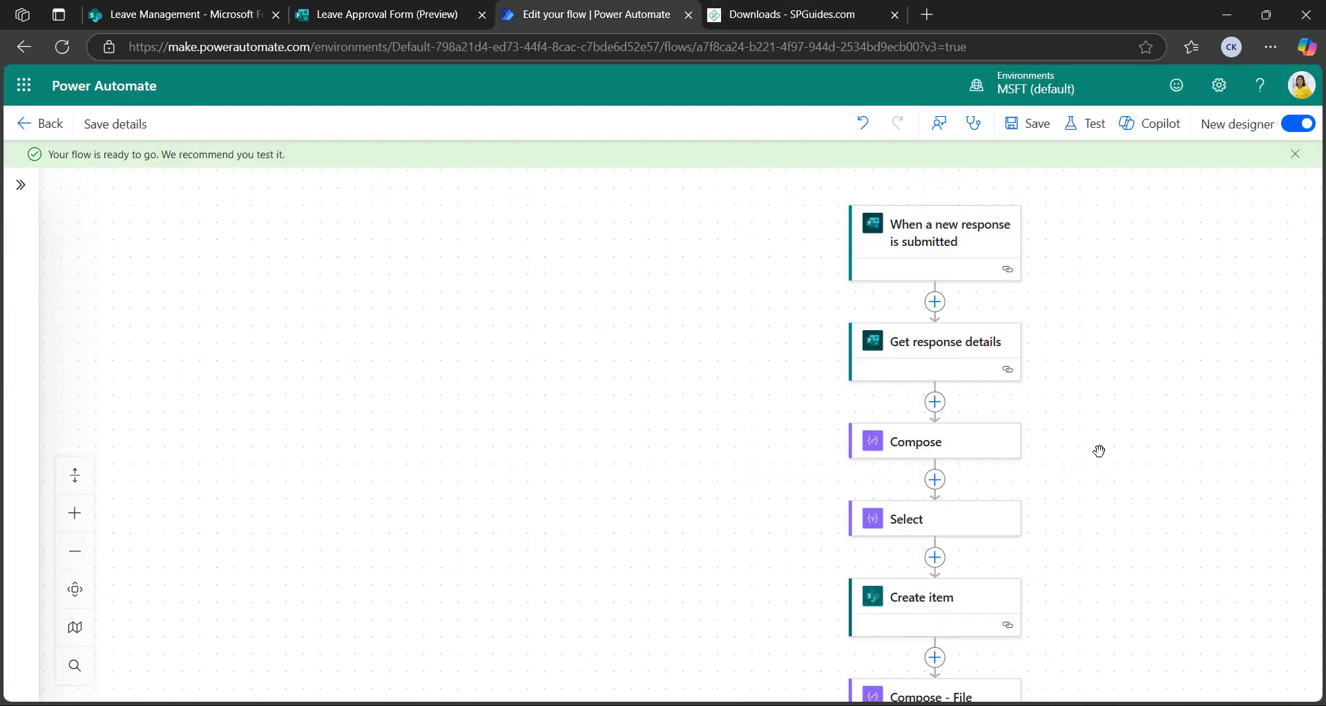
drag(1057, 459, 875, 366)
scroll(802, 435, down, 4)
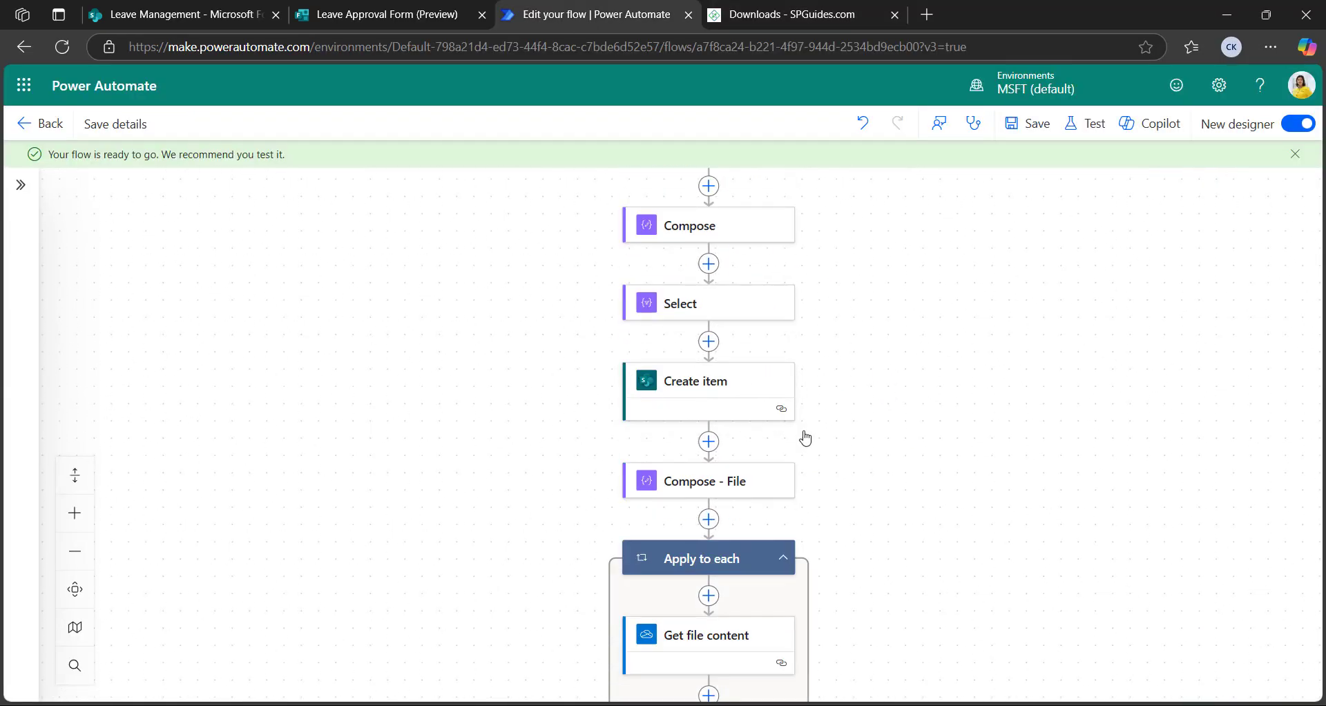
scroll(843, 417, up, 4)
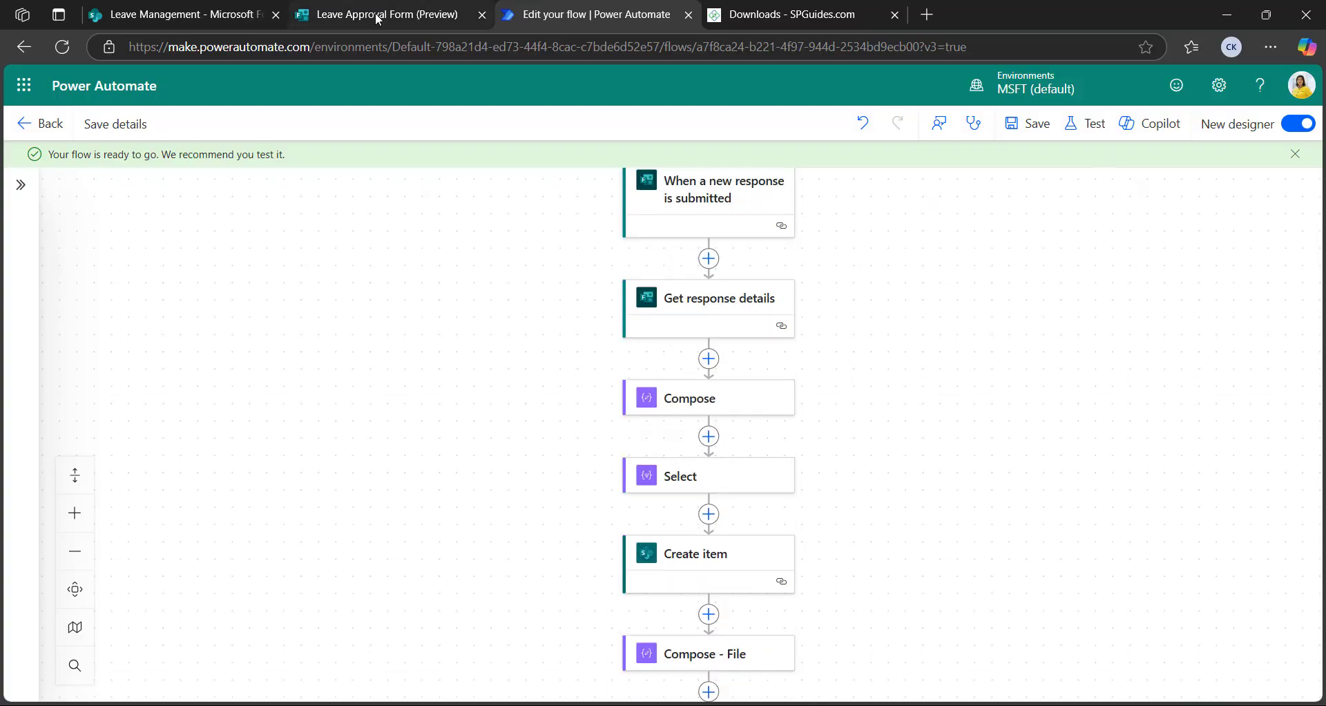
click(378, 18)
Fill in the test employee's name, employee ID and e-mail address on the form
click(646, 397)
text(Bah)
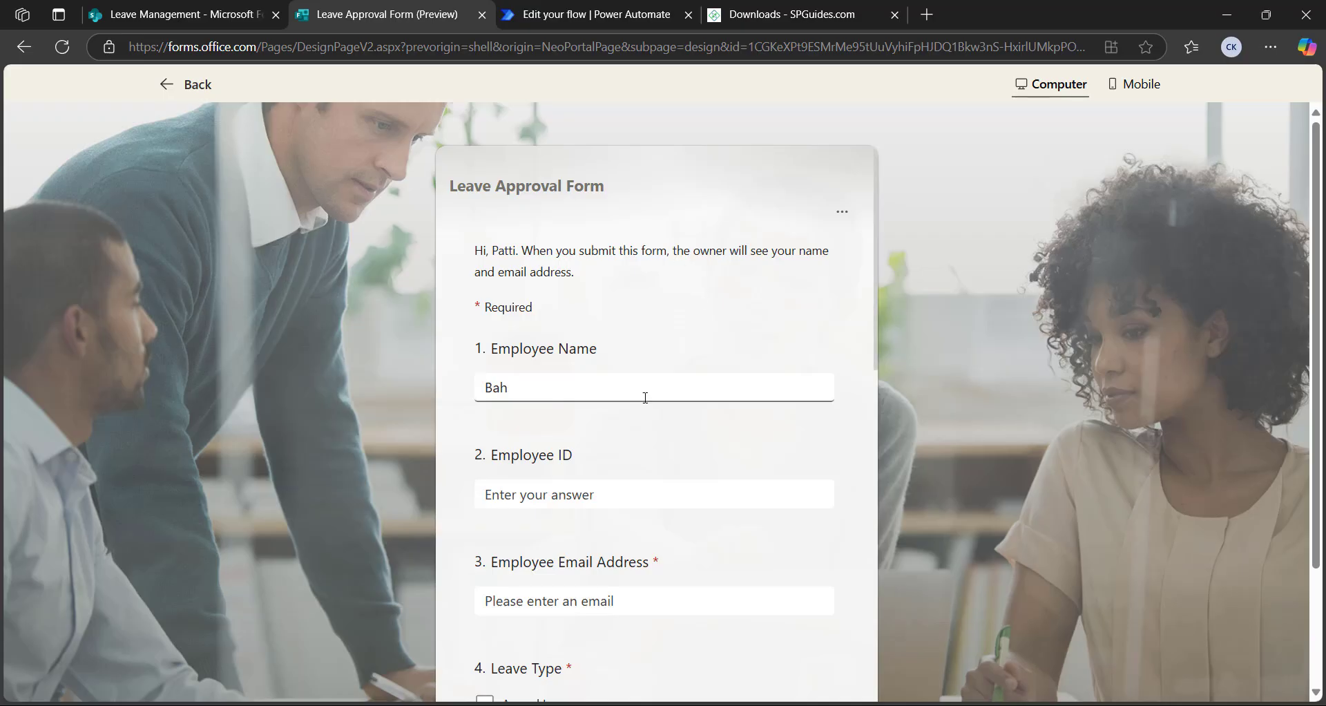
text(havani)
click(604, 501)
key(Caps_Lock)
text(EM)
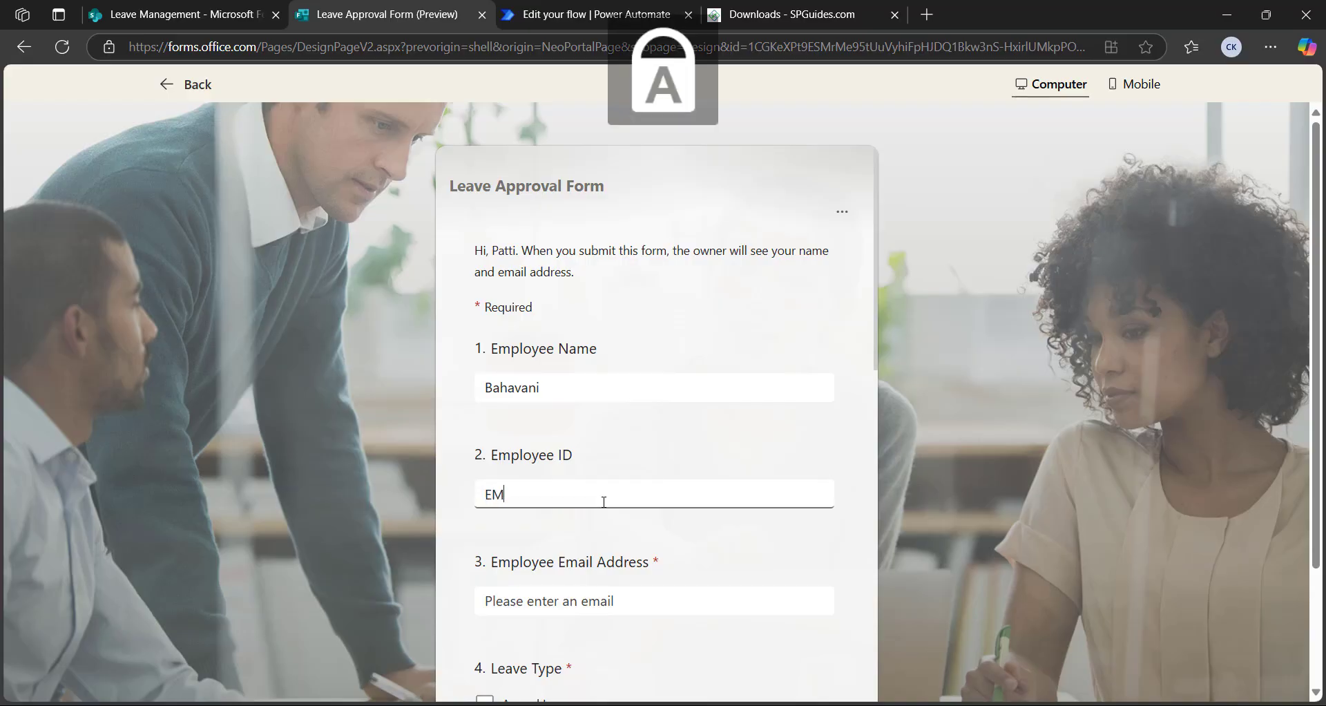
text(POKL)
key(Caps_Lock)
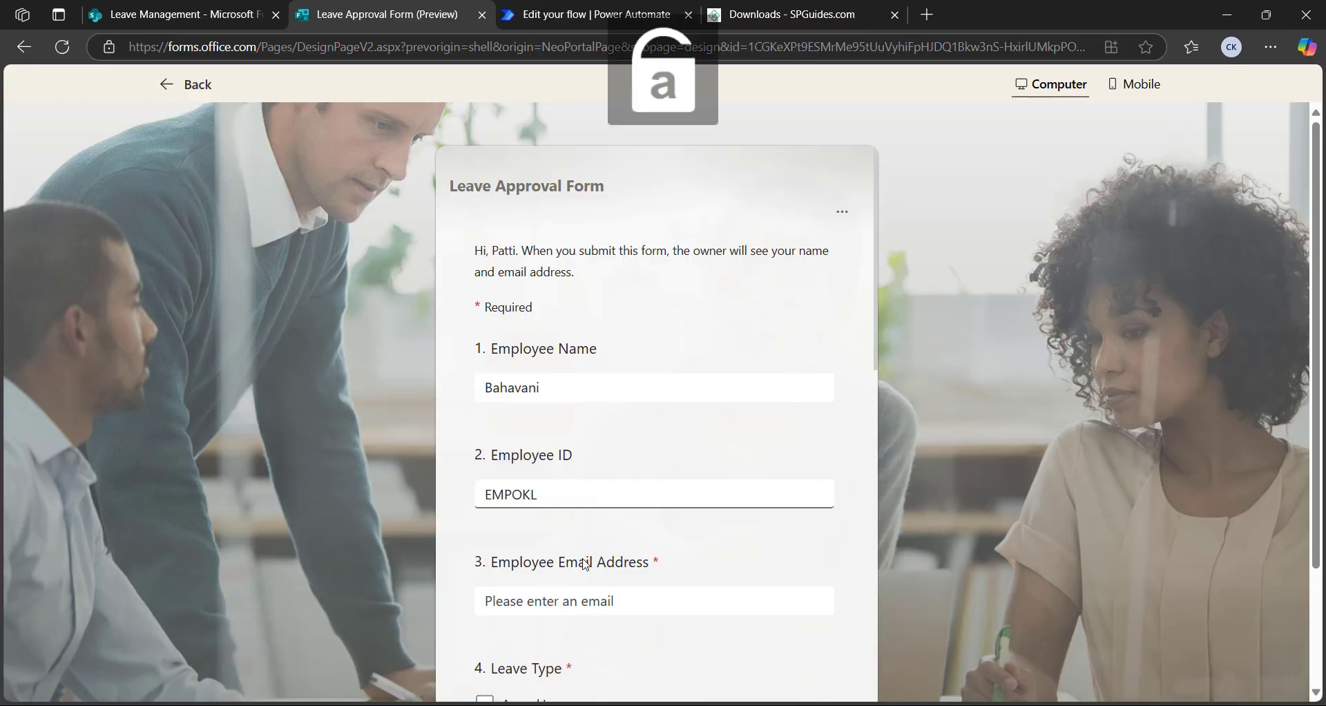
click(572, 599)
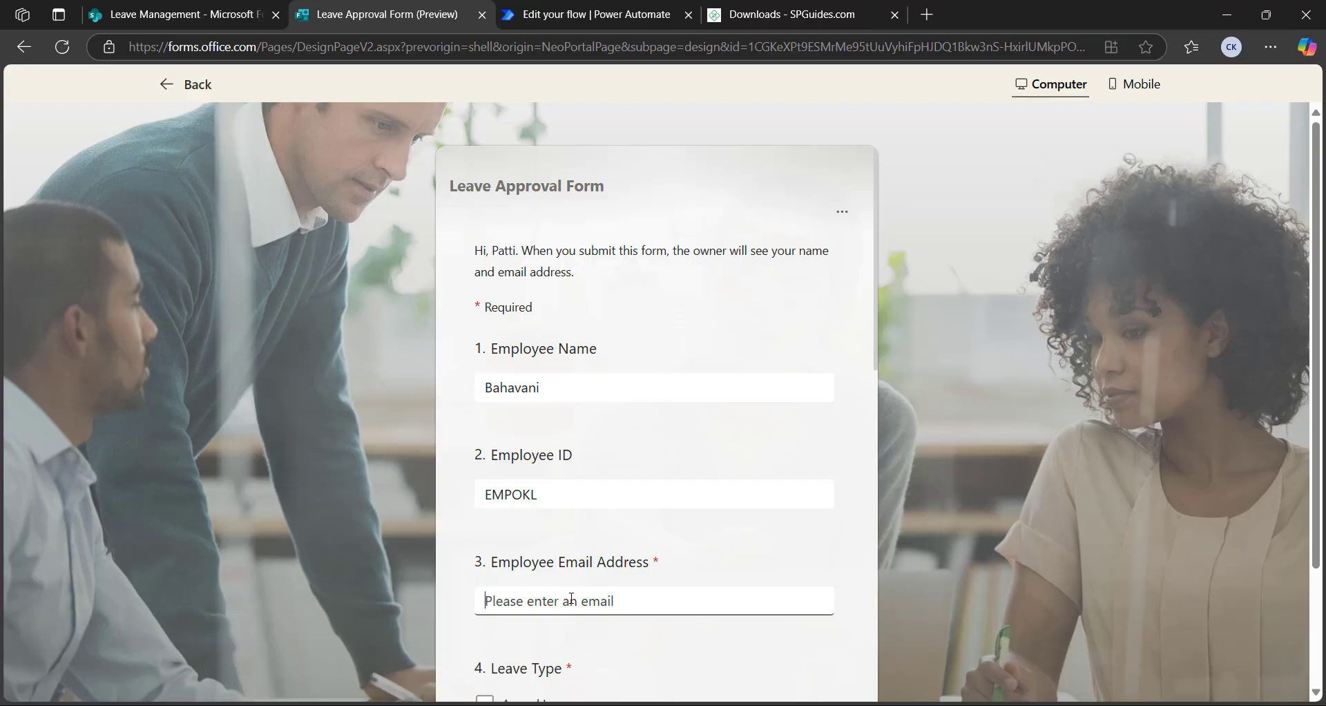
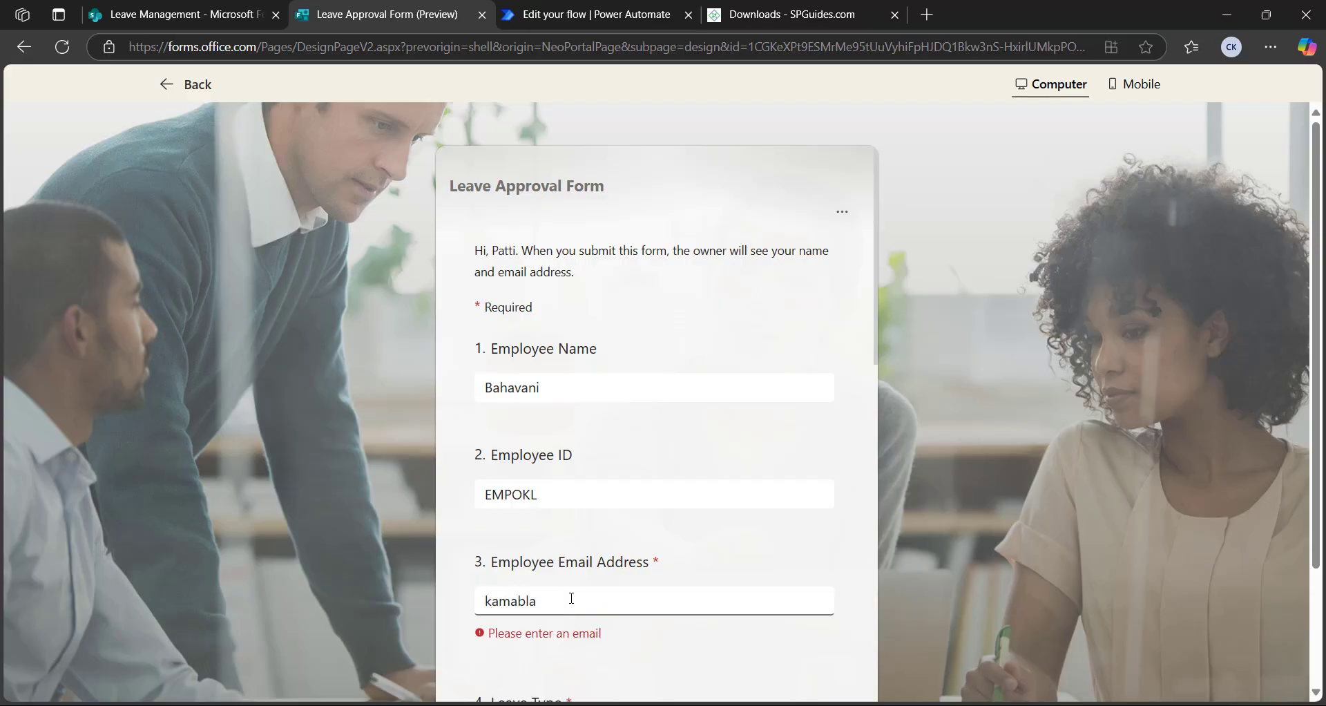
Tick Parental Leave, Leave Without Pay and Other Leave Type, and enter the description 'Test'
scroll(582, 598, down, 5)
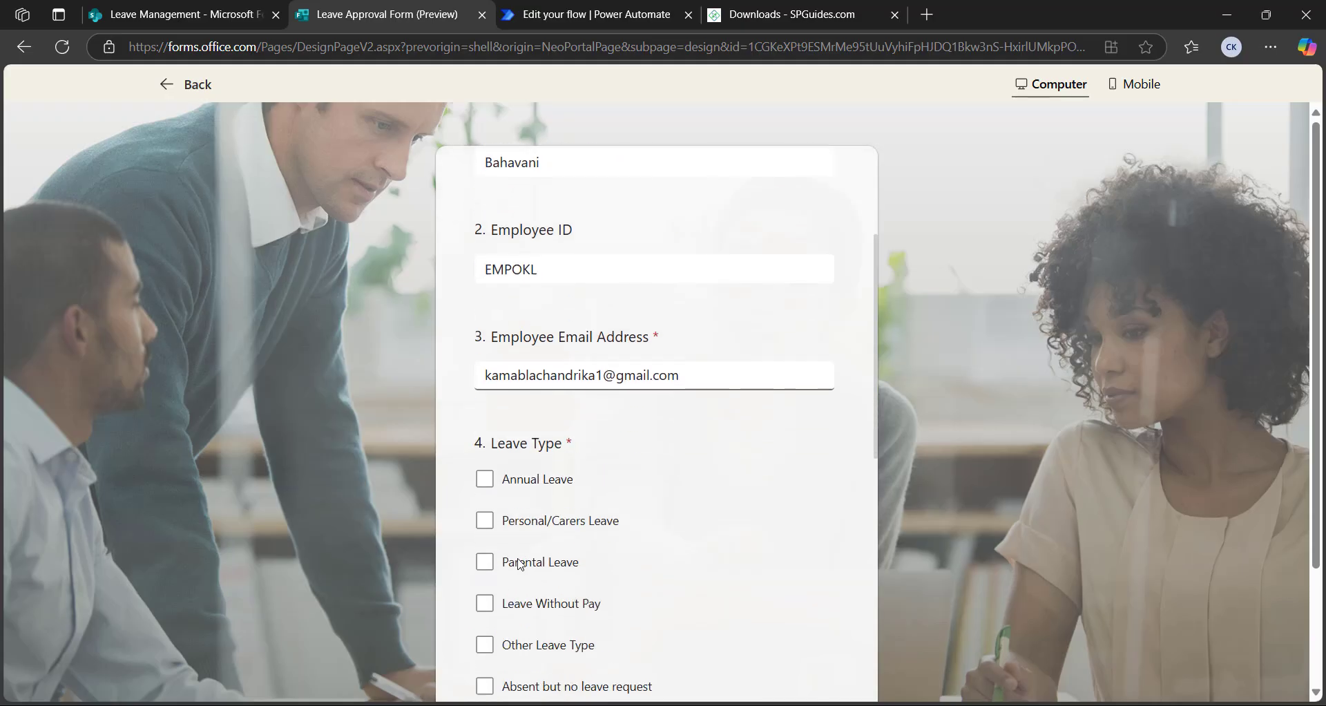
click(486, 443)
click(485, 484)
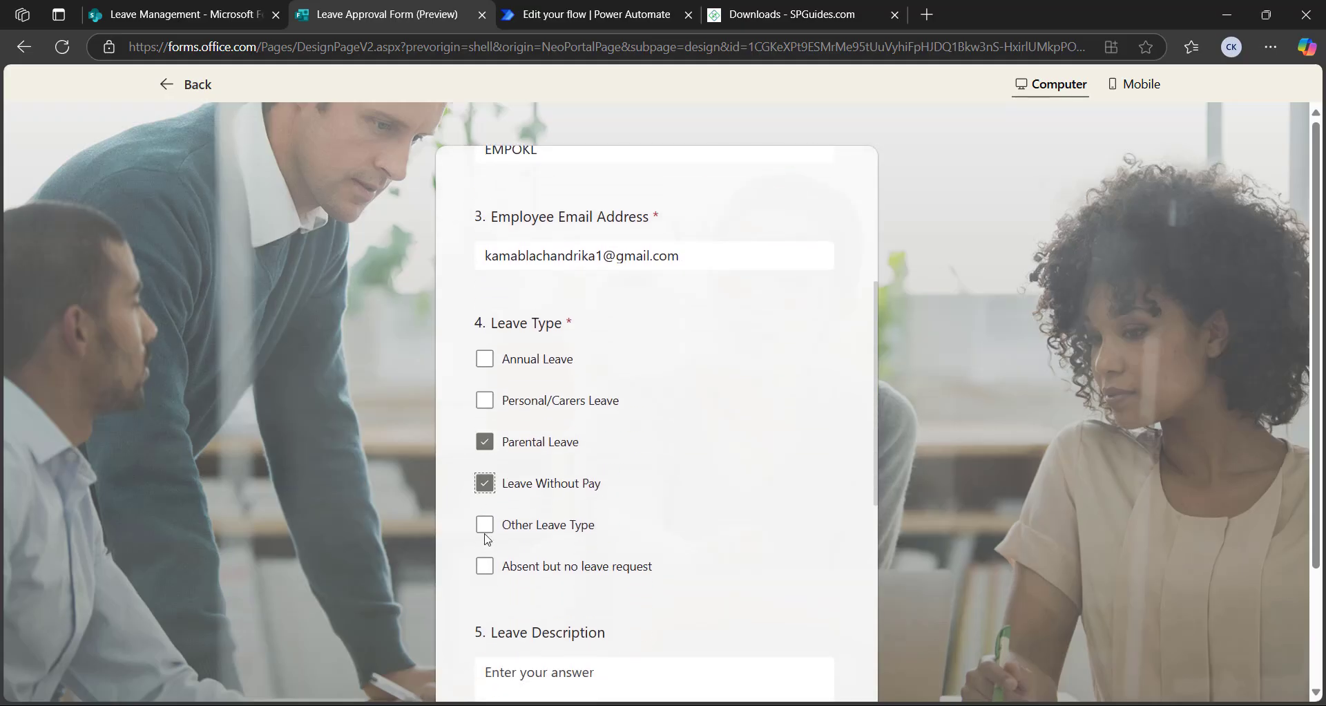
click(485, 524)
scroll(564, 550, down, 4)
click(553, 425)
key(Caps_Lock)
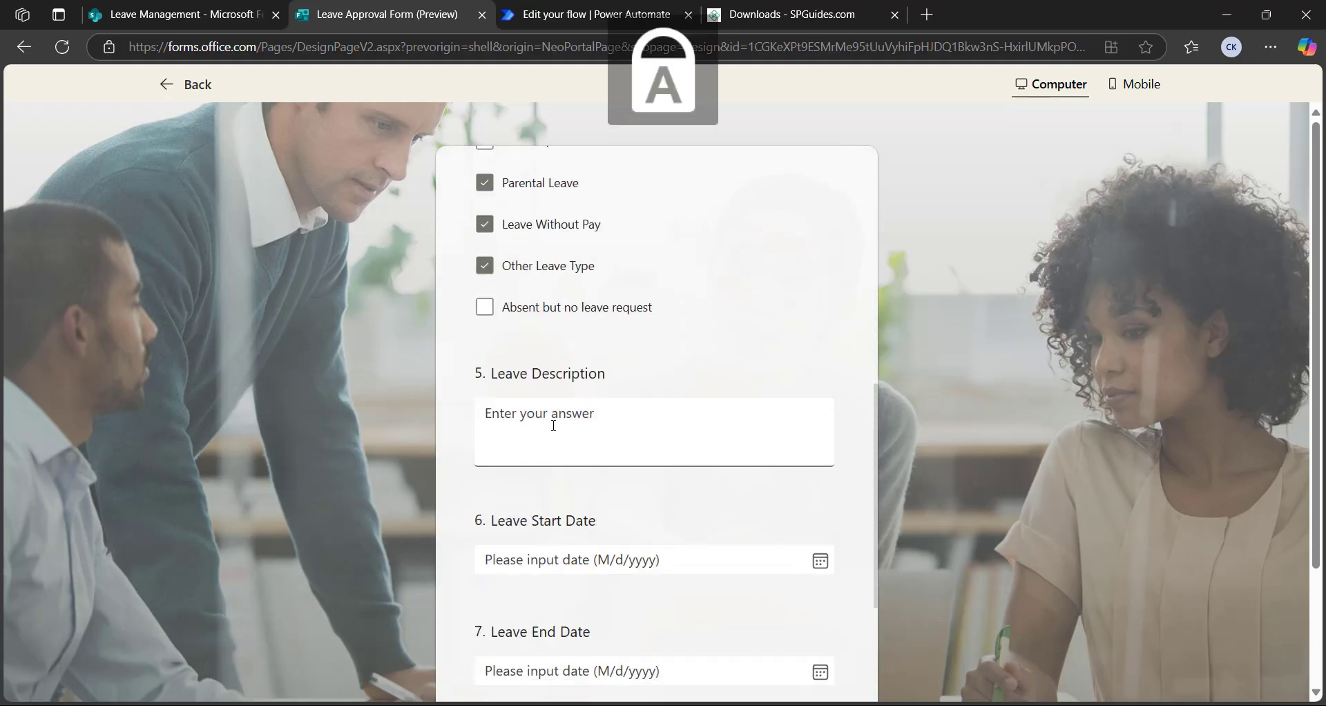
text(T)
key(Caps_Lock)
text(est)
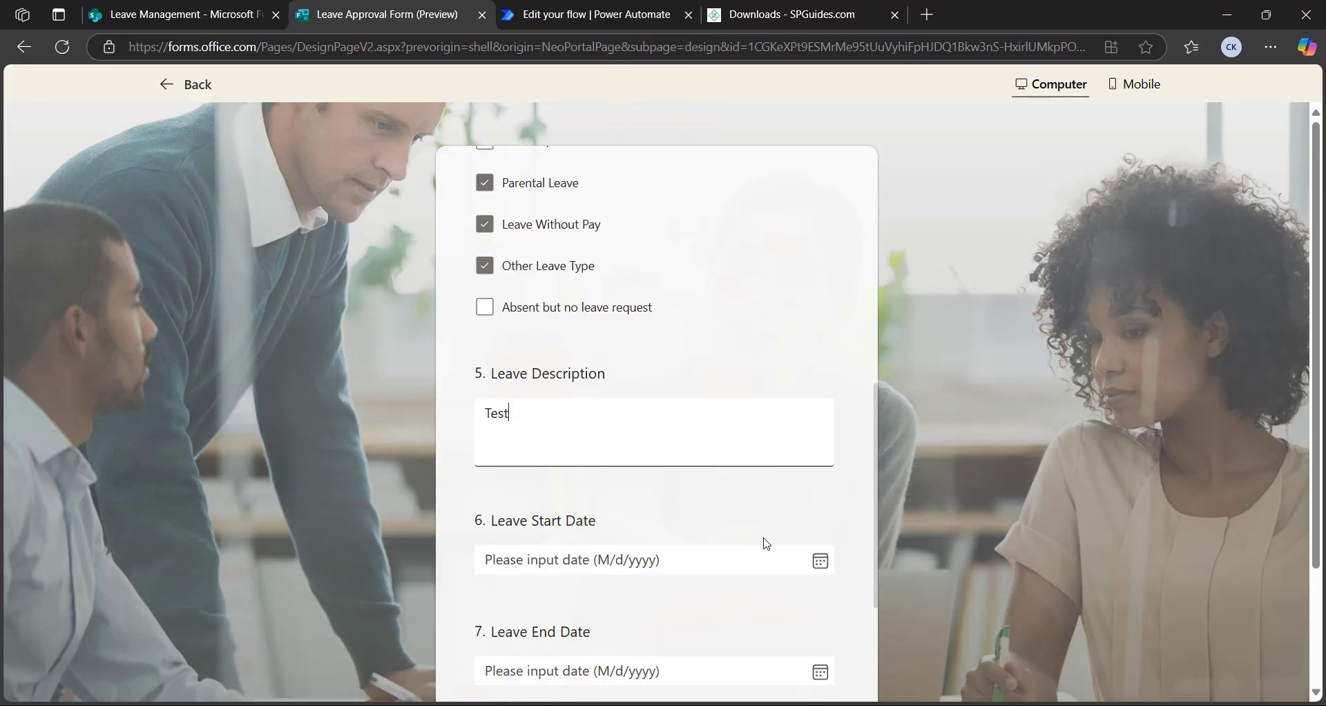
Set both the leave start and end dates to 3/29/2025
click(810, 562)
click(640, 460)
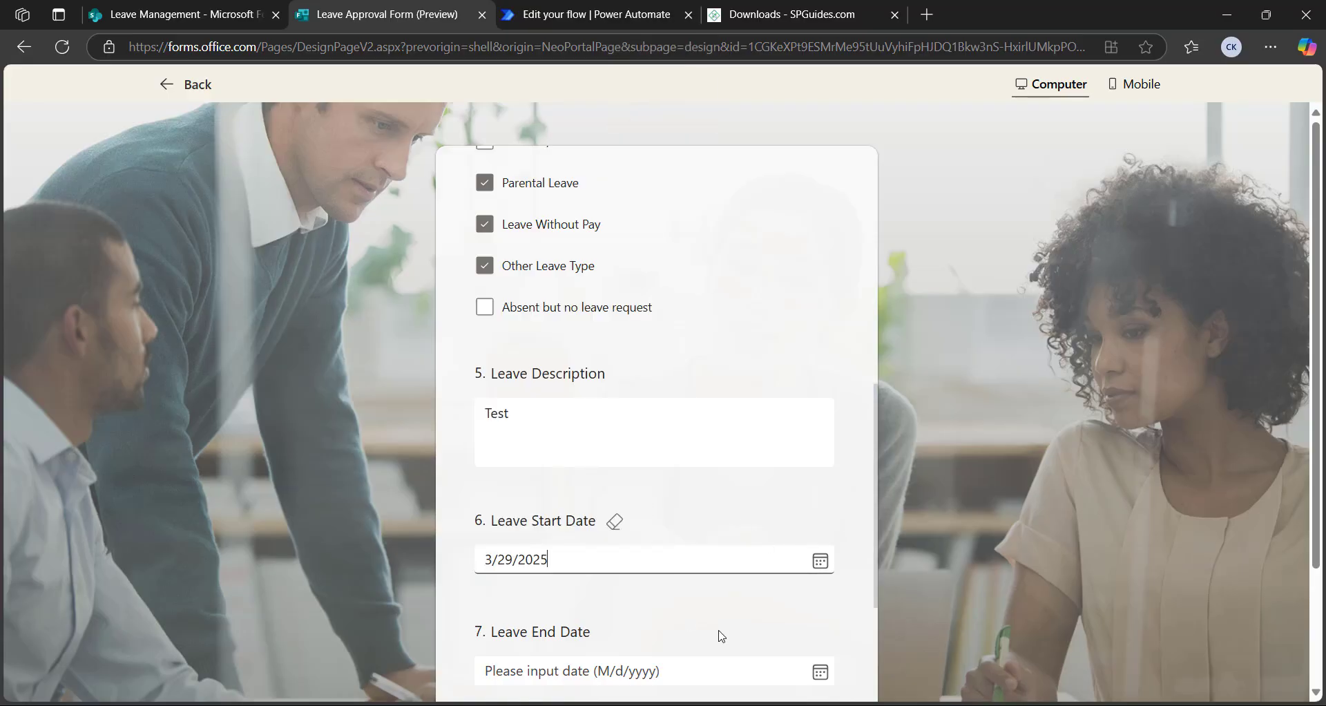
scroll(719, 630, down, 3)
click(820, 500)
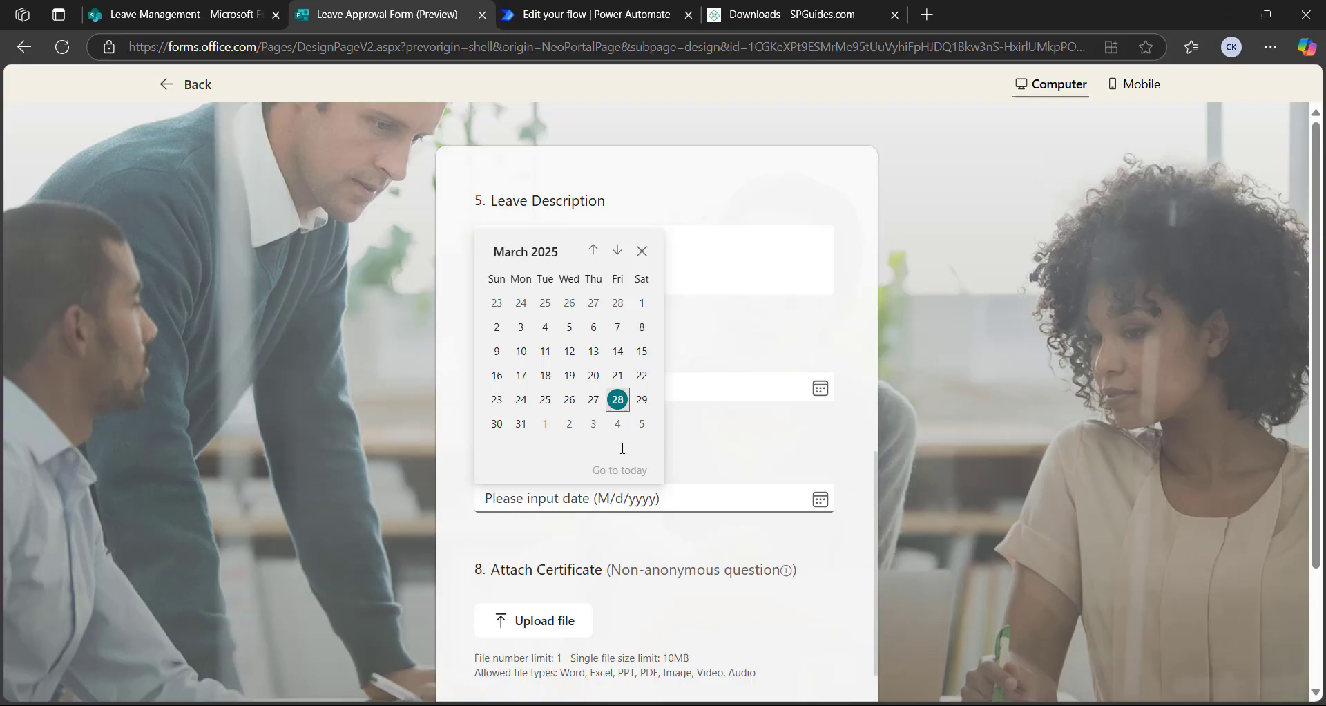
click(639, 399)
scroll(540, 570, down, 2)
Upload the multi-select choice values image as the certificate, submit the request, and return to the flow
click(541, 548)
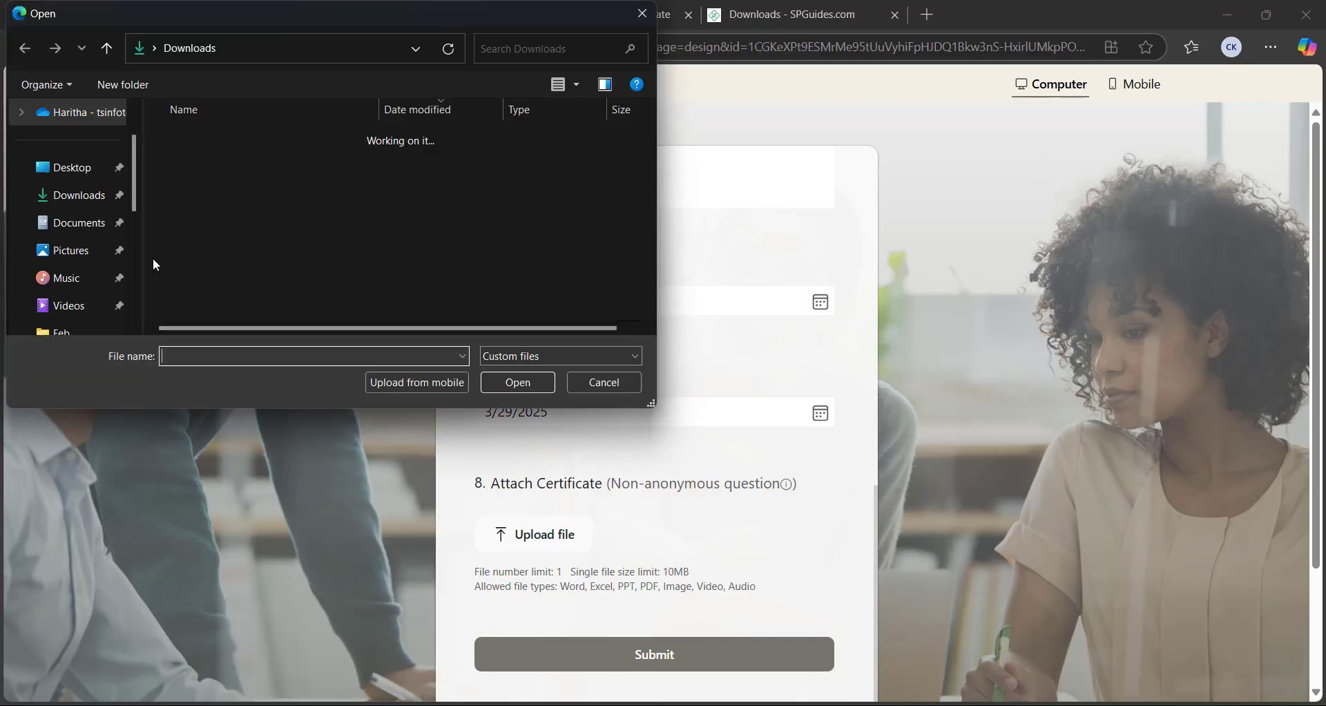
click(226, 160)
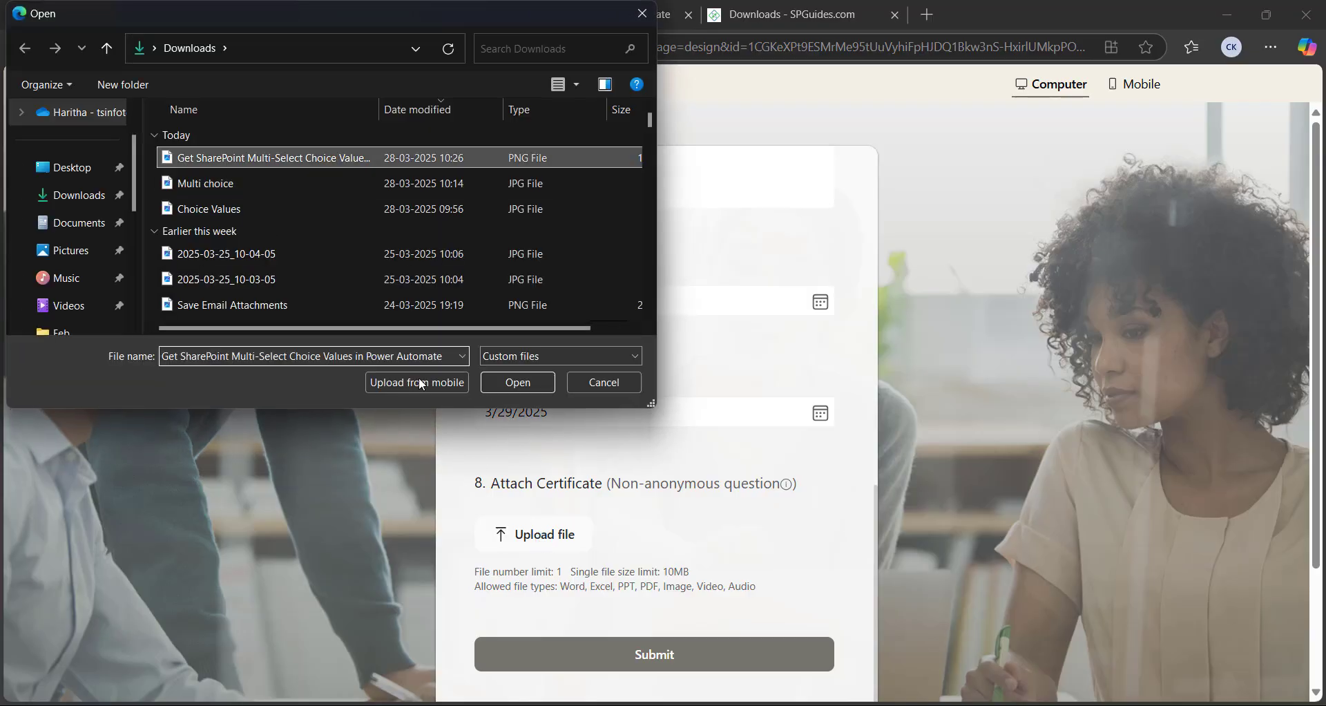
click(516, 382)
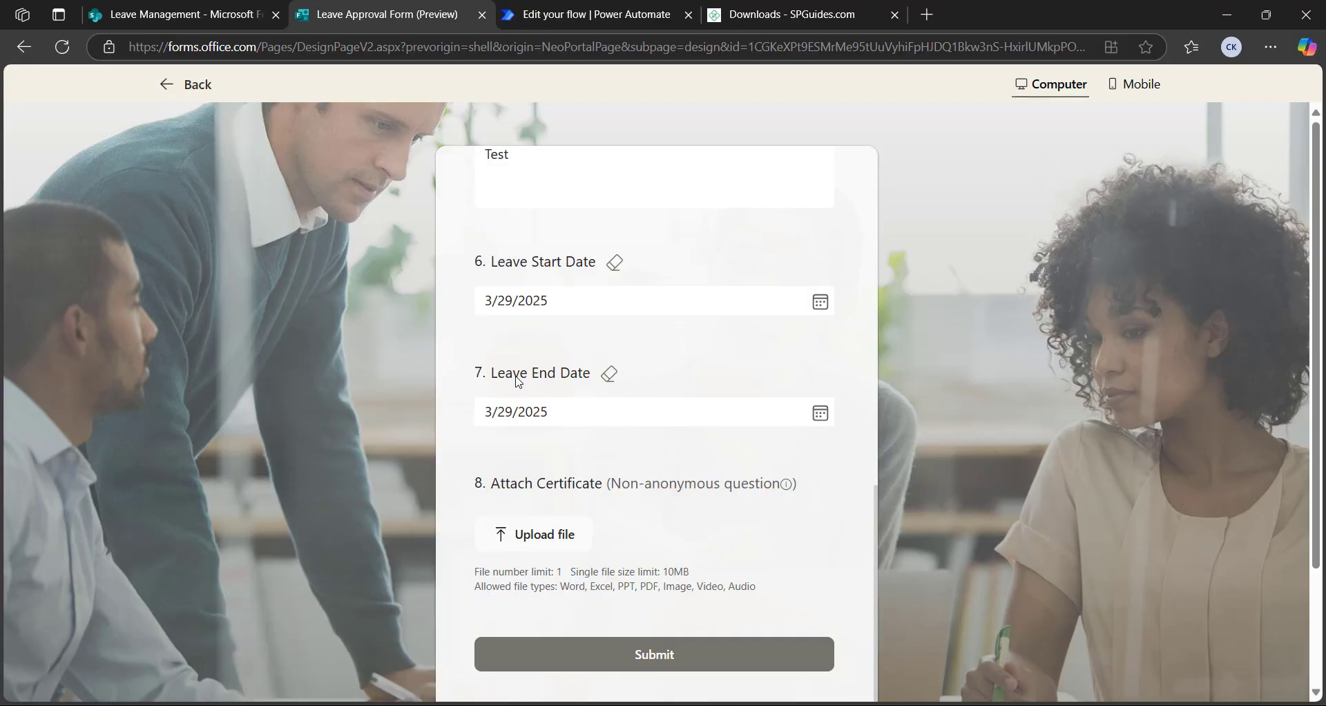
click(655, 656)
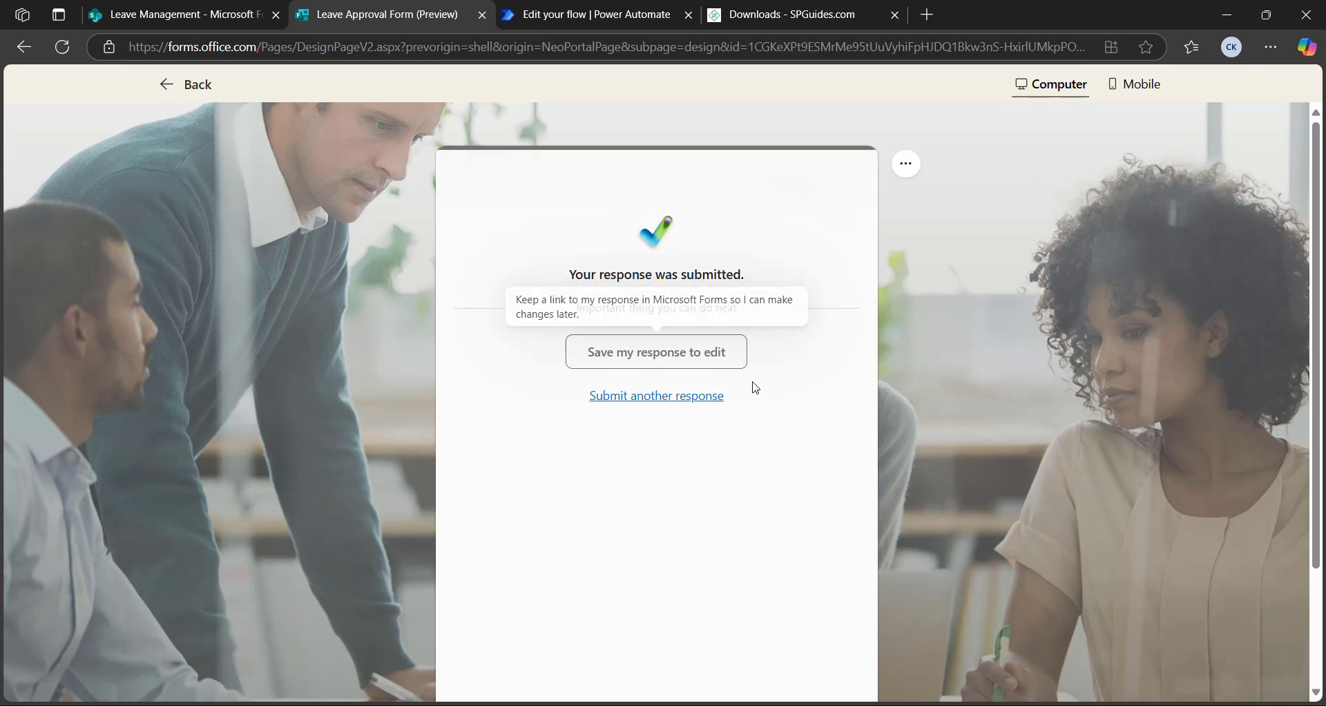
key(ctrl+Tab)
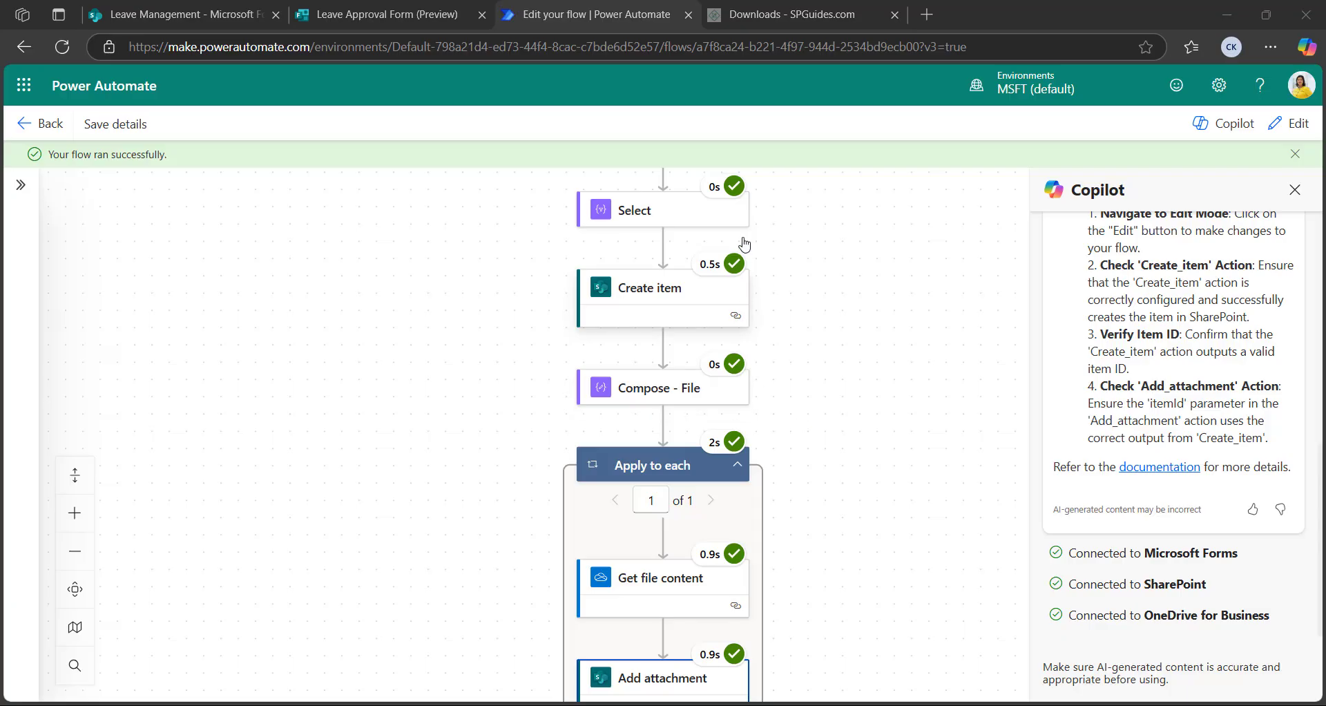
Check that every action in the flow run shows a green success tick, then go to the Leave Management list
scroll(756, 310, down, 3)
scroll(773, 442, up, 3)
scroll(576, 545, down, 1)
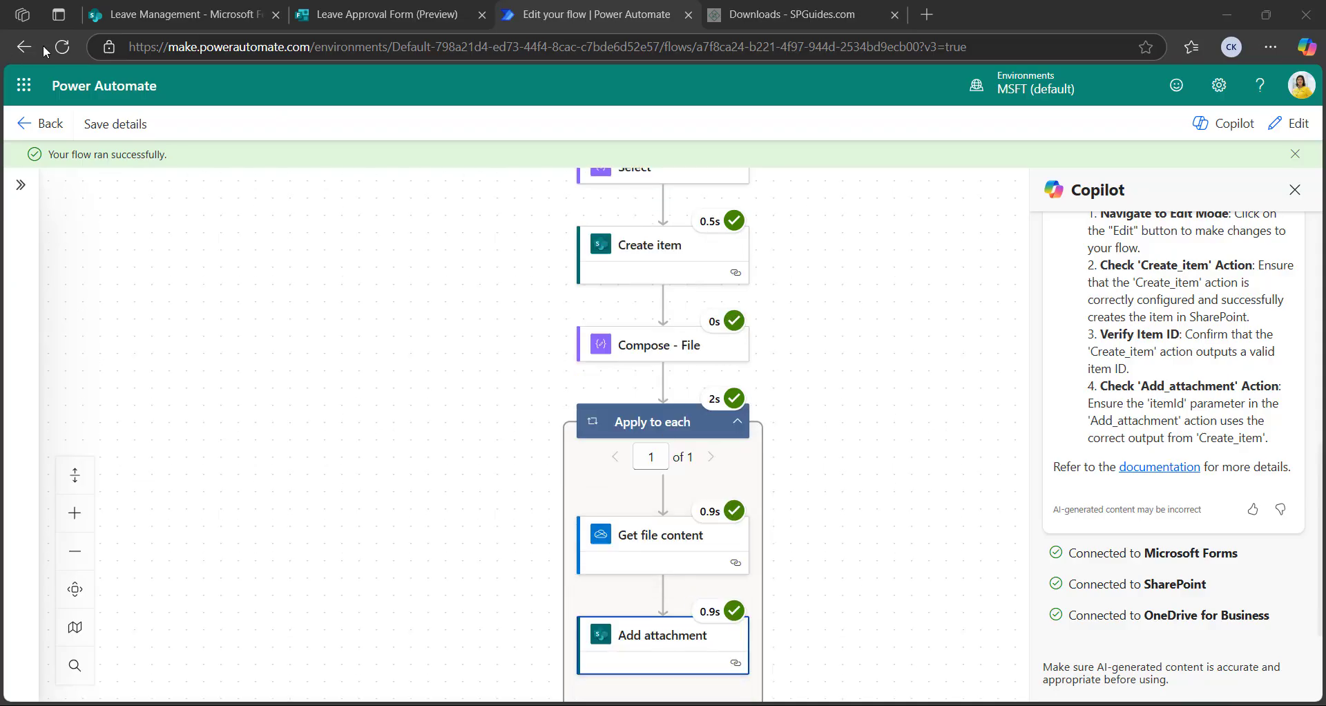
click(188, 19)
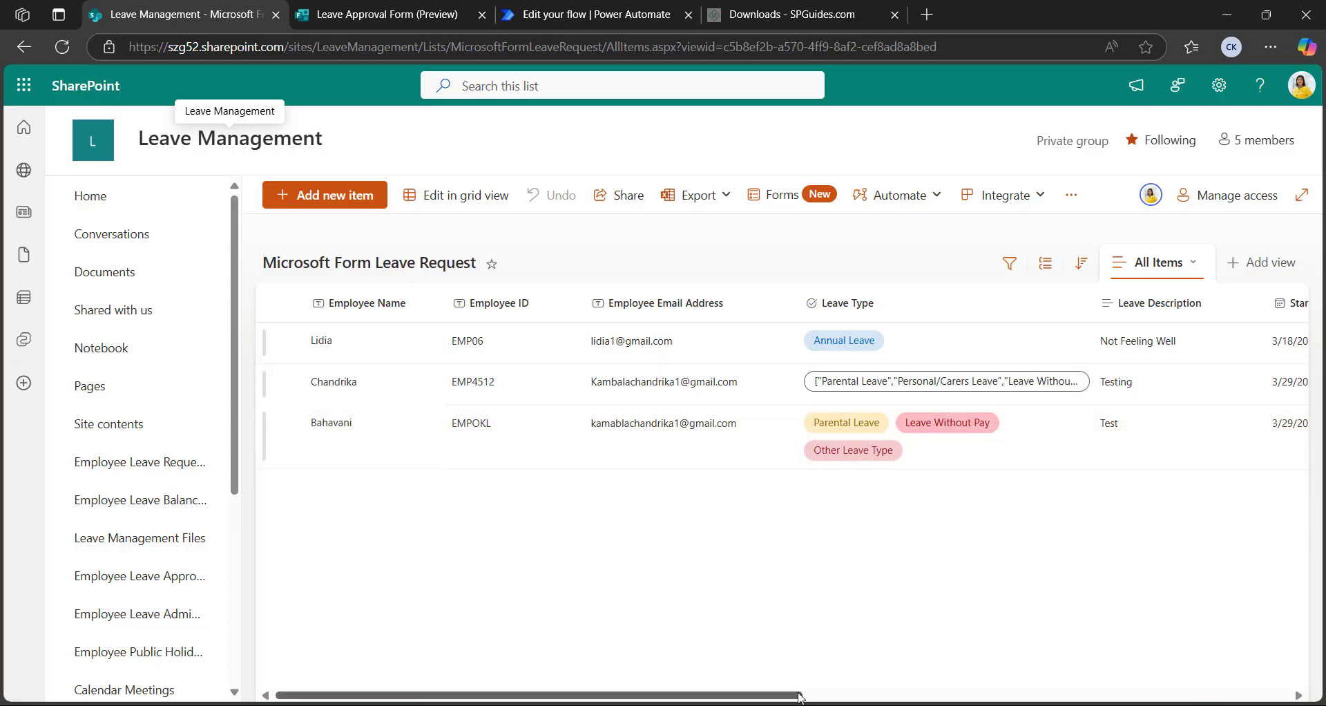
Select the newly added leave request row and open it for editing
drag(801, 695, 1044, 695)
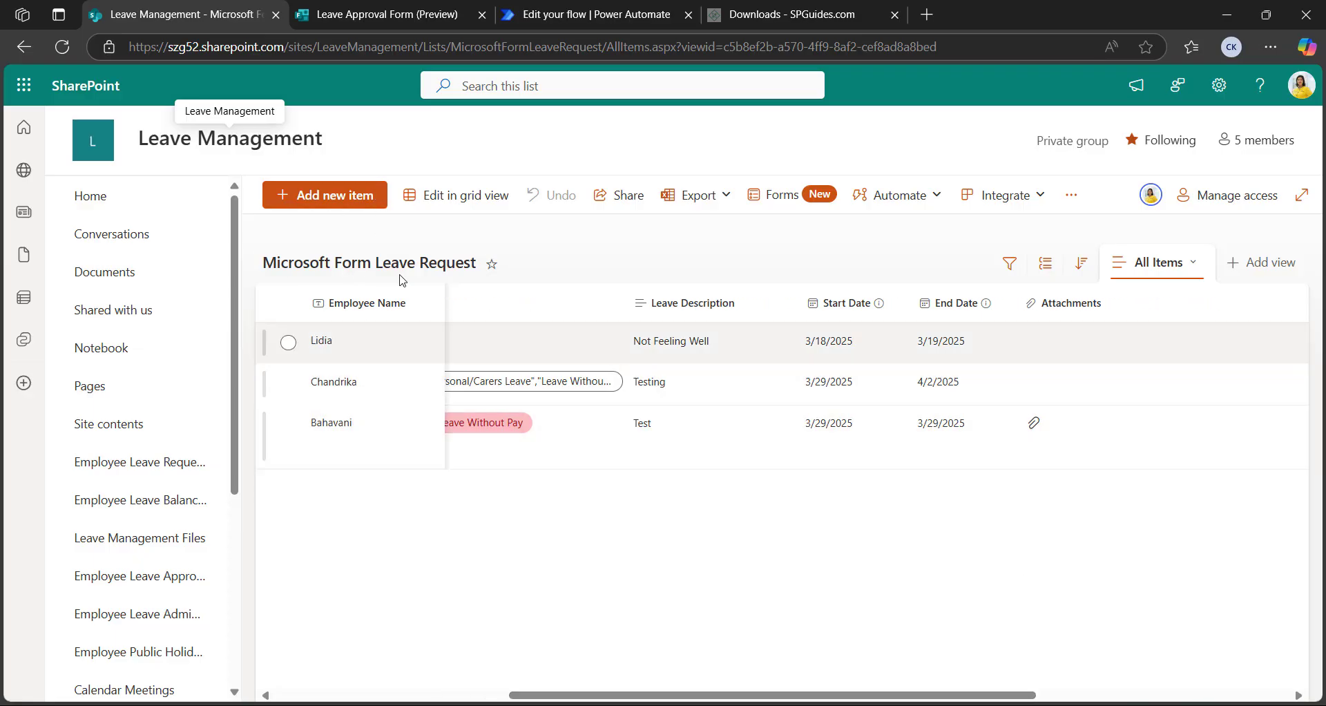
click(289, 425)
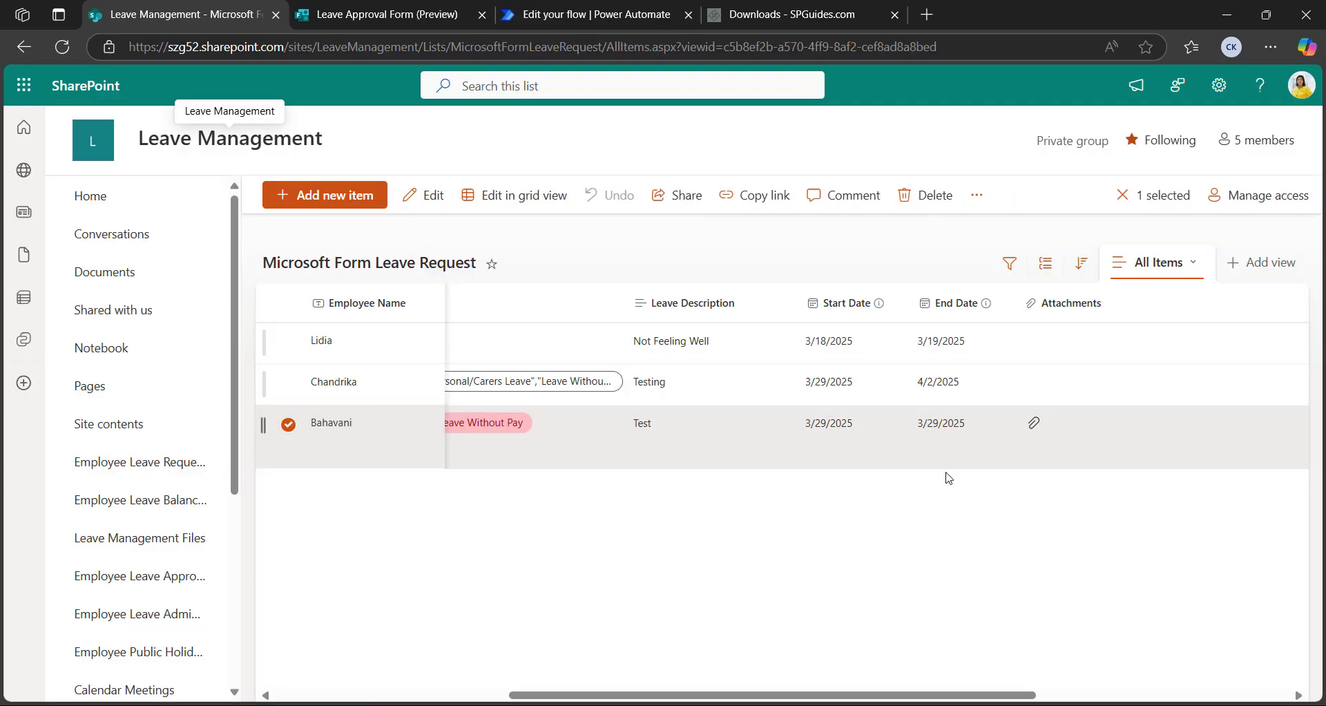
click(886, 470)
Open the attached Get SharePoint Multi-Select certificate file from Attachments, then return to the list item
scroll(474, 542, down, 5)
scroll(418, 502, down, 1)
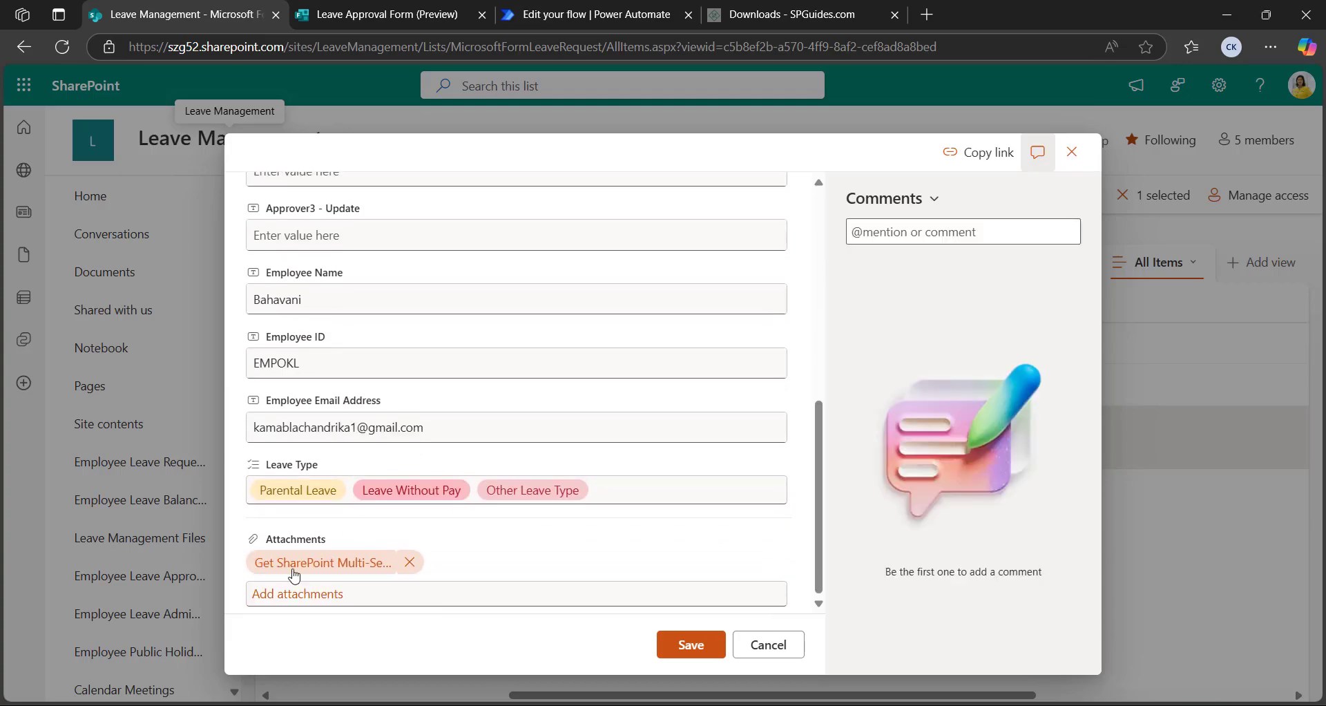
click(320, 563)
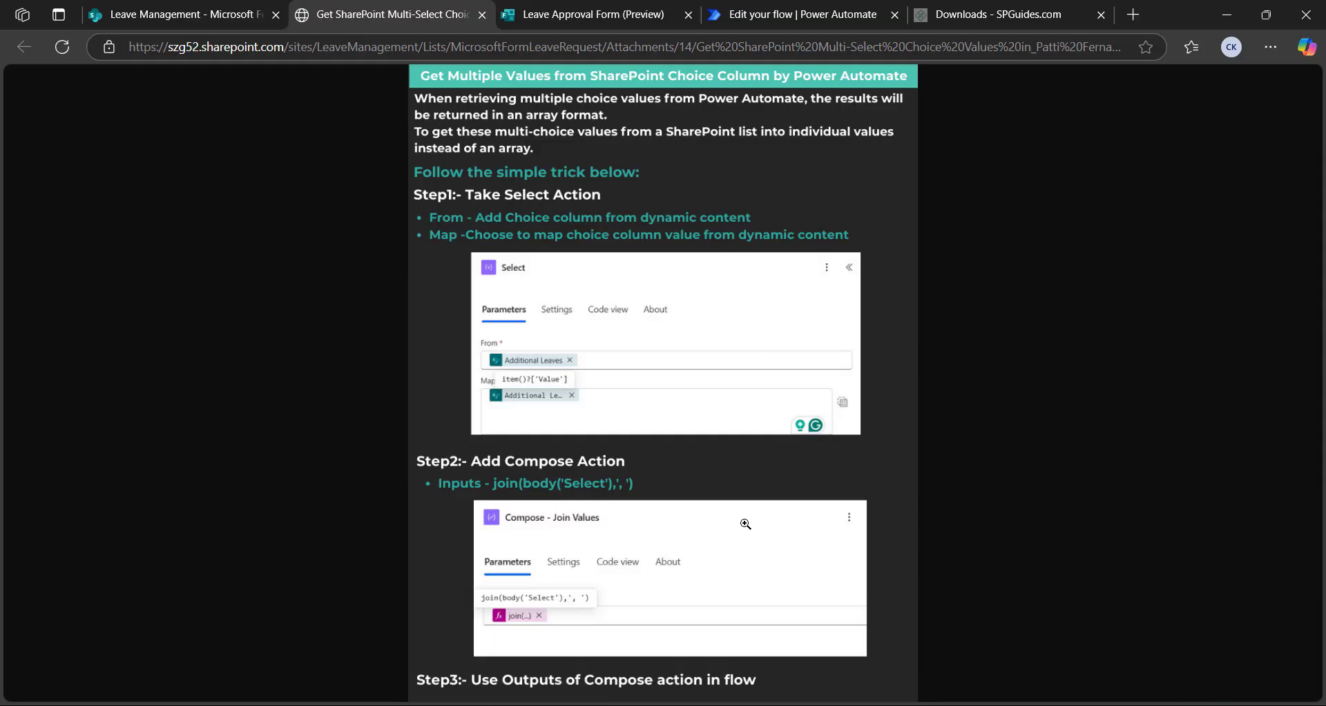
click(163, 19)
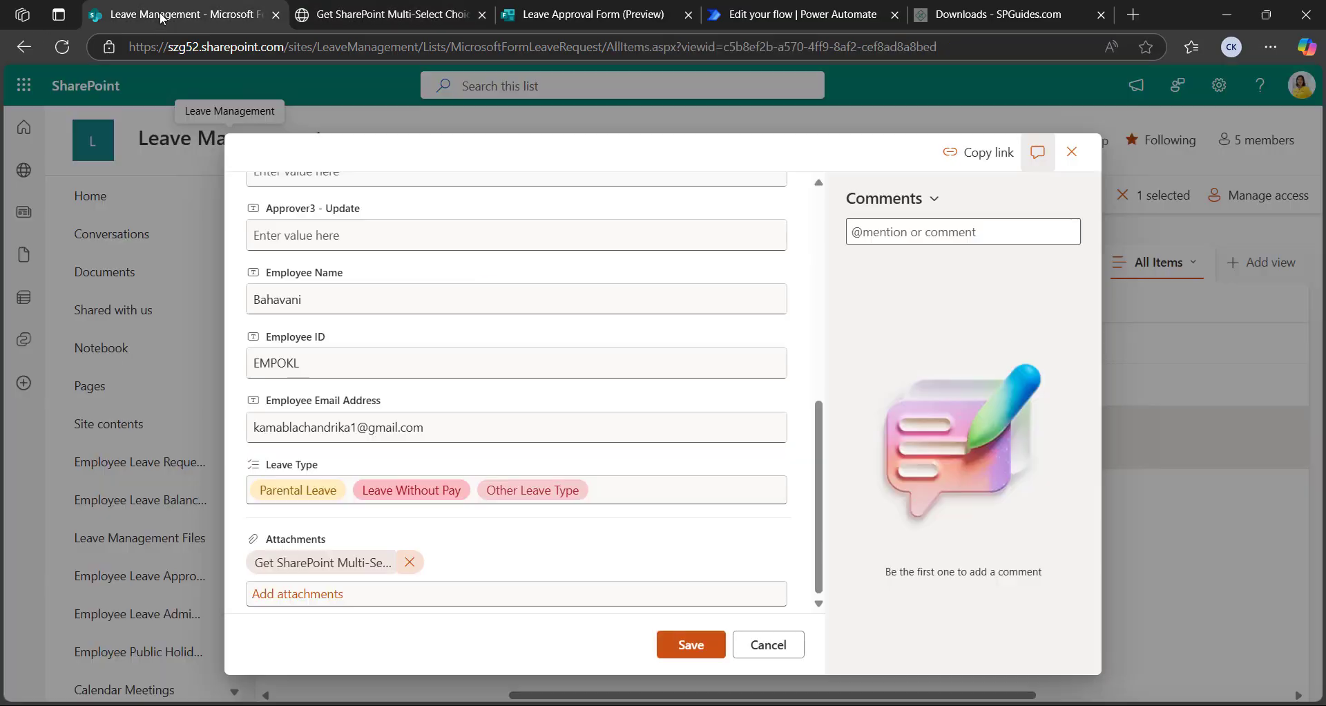